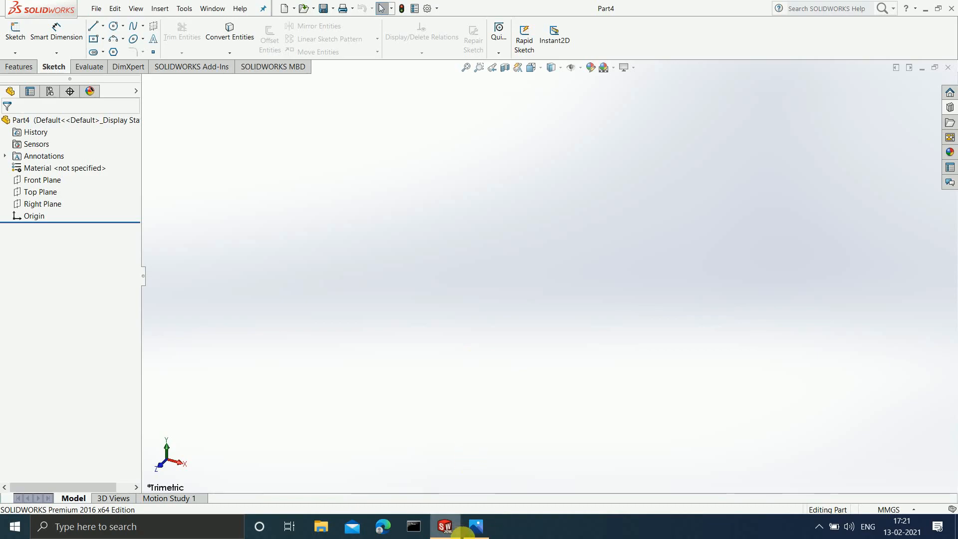
# Step: Review the reference drawing second model.jpg in Photos, and start a sketch on the Front Plane of the part in SOLIDWORKS
pyautogui.click(476, 527)
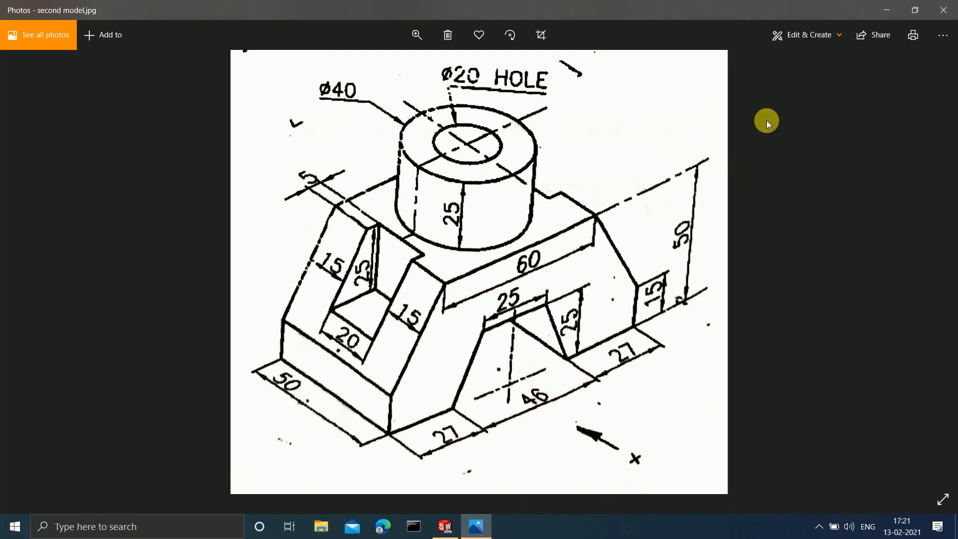
pyautogui.click(887, 10)
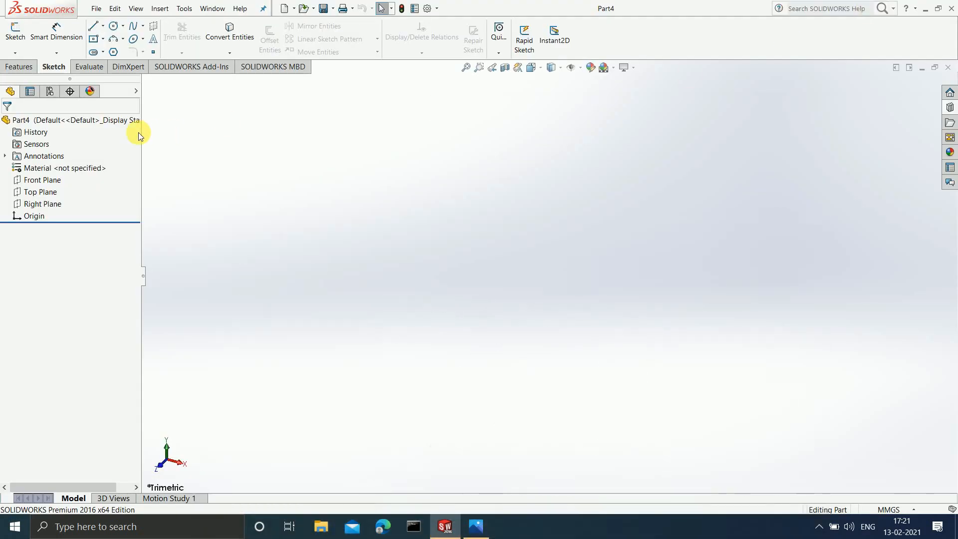
pyautogui.click(43, 180)
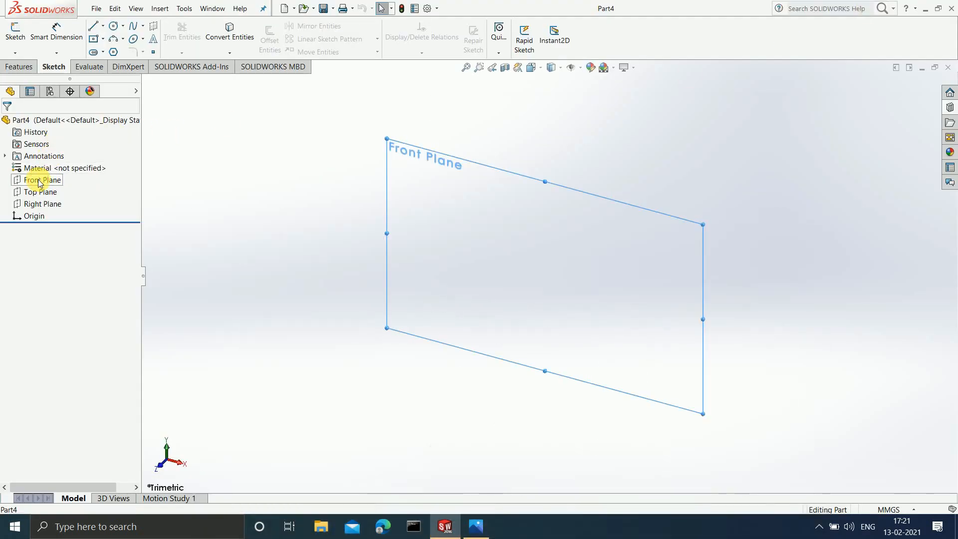
pyautogui.click(11, 33)
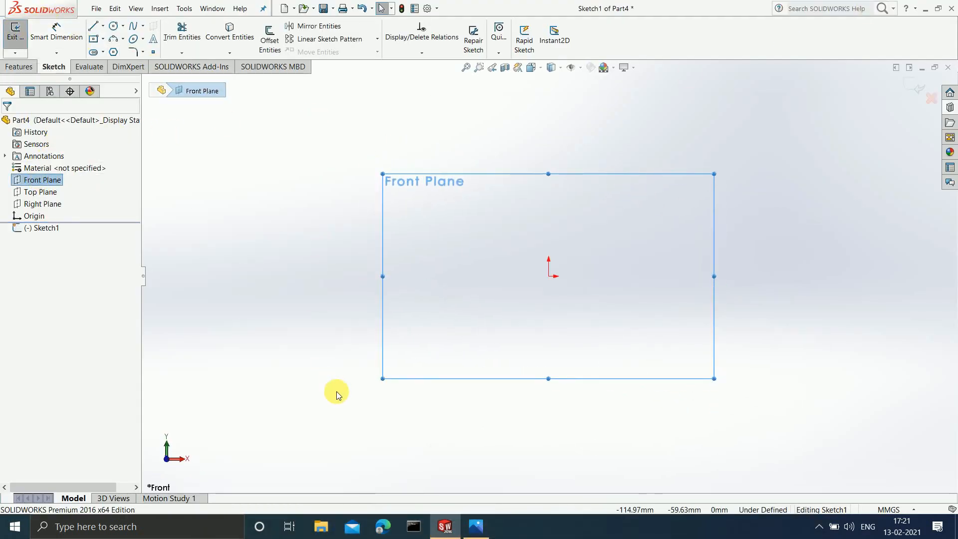
# Step: Check the reference drawing and draw a vertical construction centerline of infinite length through the origin
pyautogui.click(488, 532)
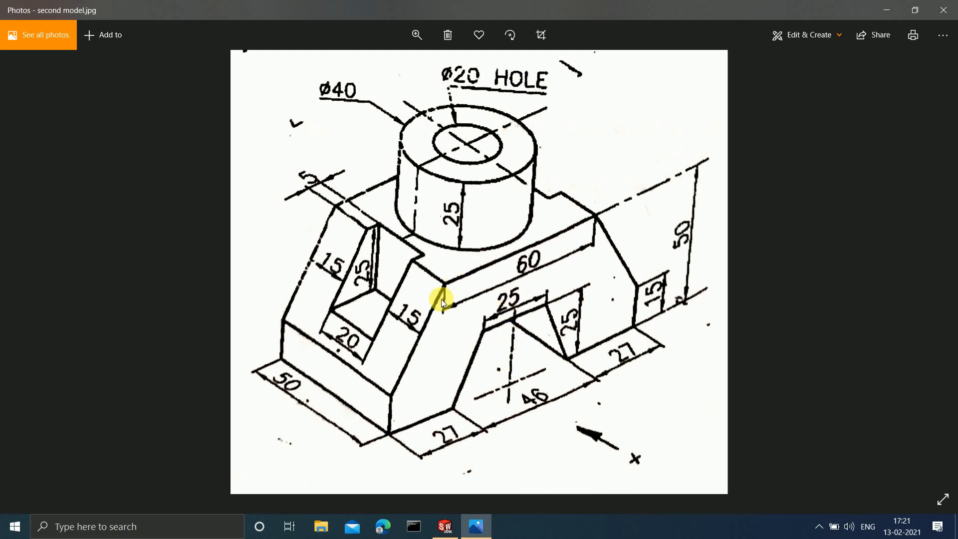
pyautogui.click(878, 5)
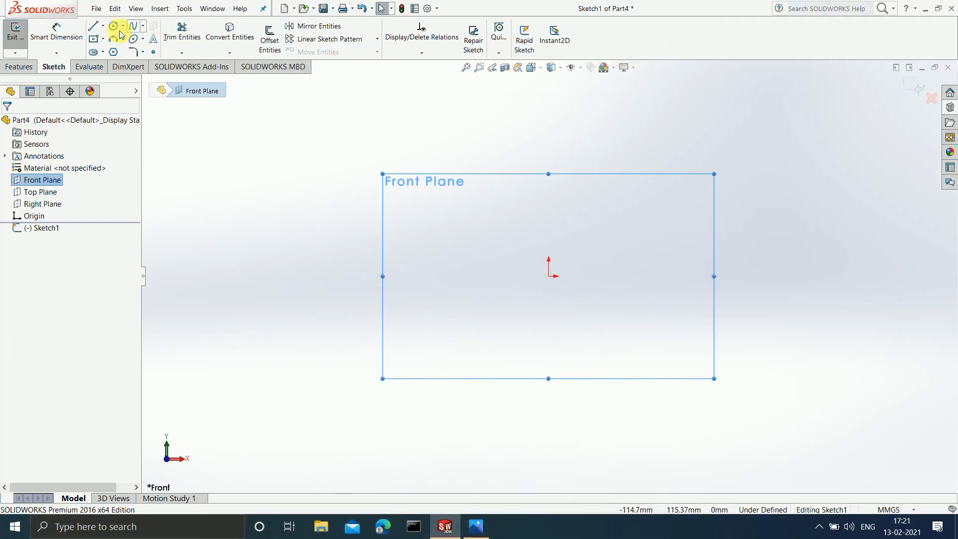
pyautogui.click(104, 27)
pyautogui.click(113, 49)
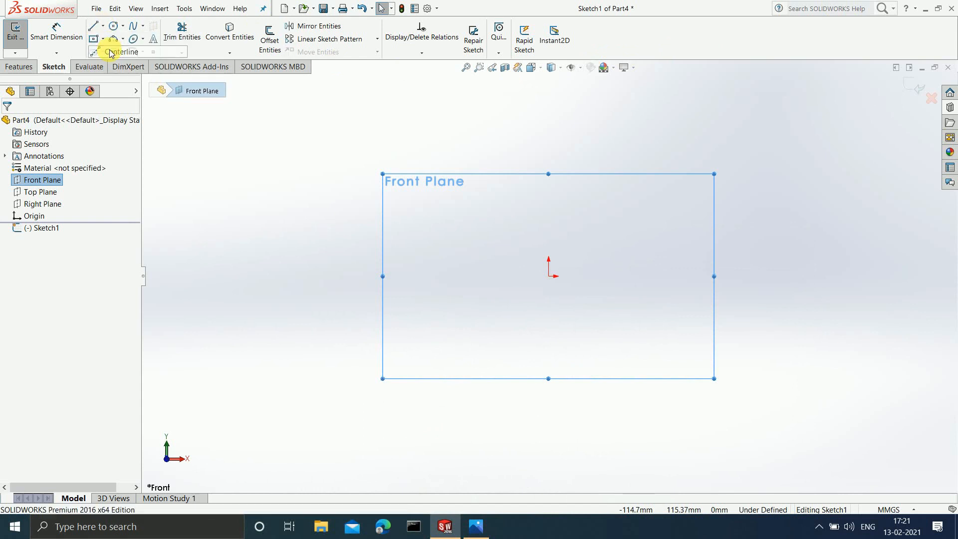
pyautogui.click(548, 276)
pyautogui.click(549, 375)
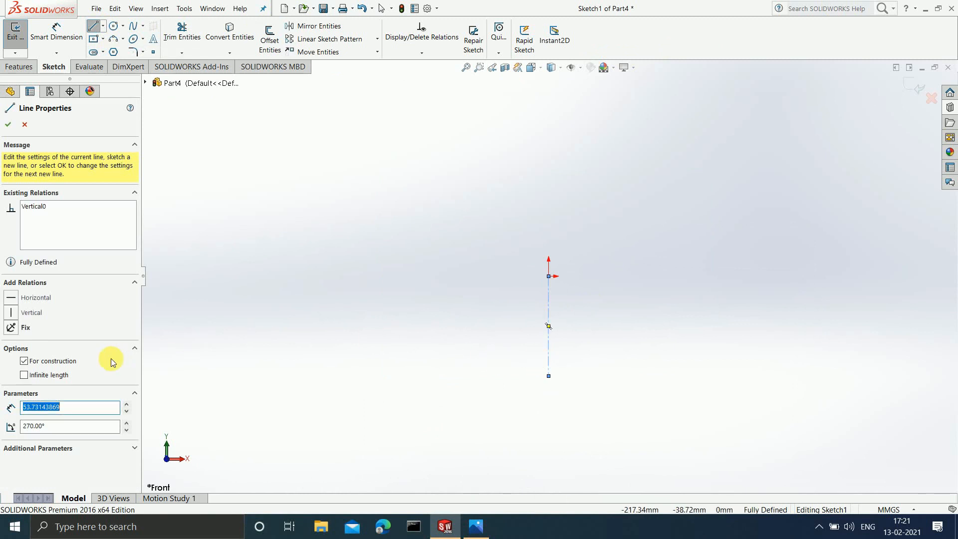
pyautogui.click(24, 375)
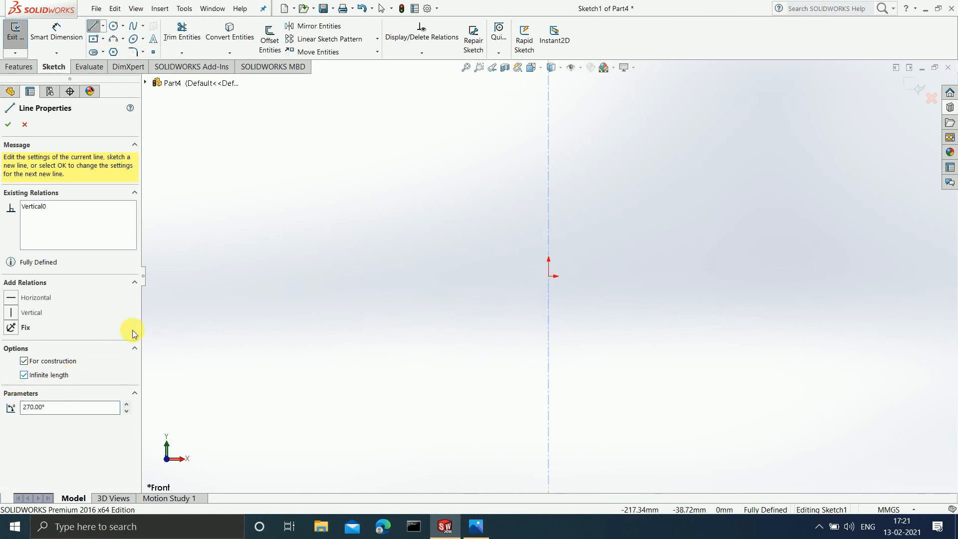
pyautogui.click(8, 124)
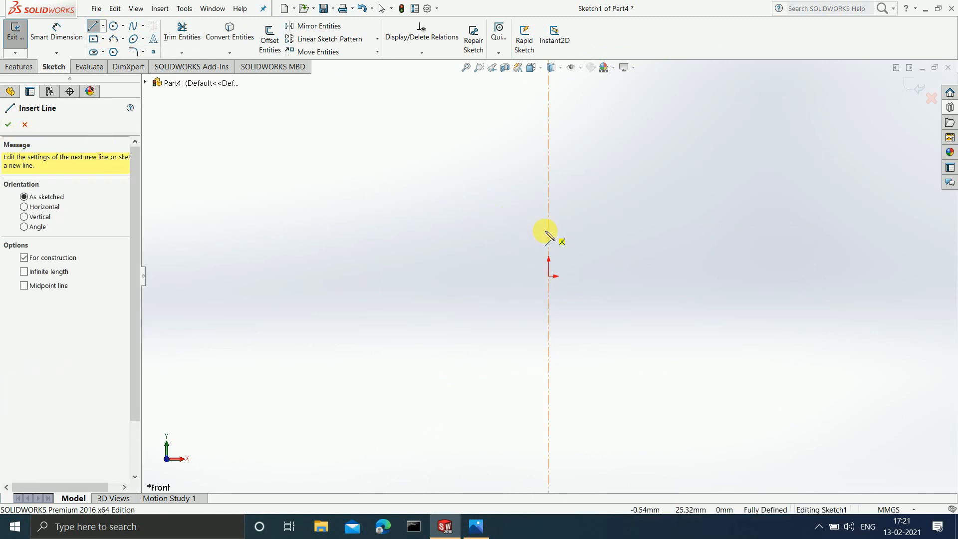
pyautogui.click(8, 125)
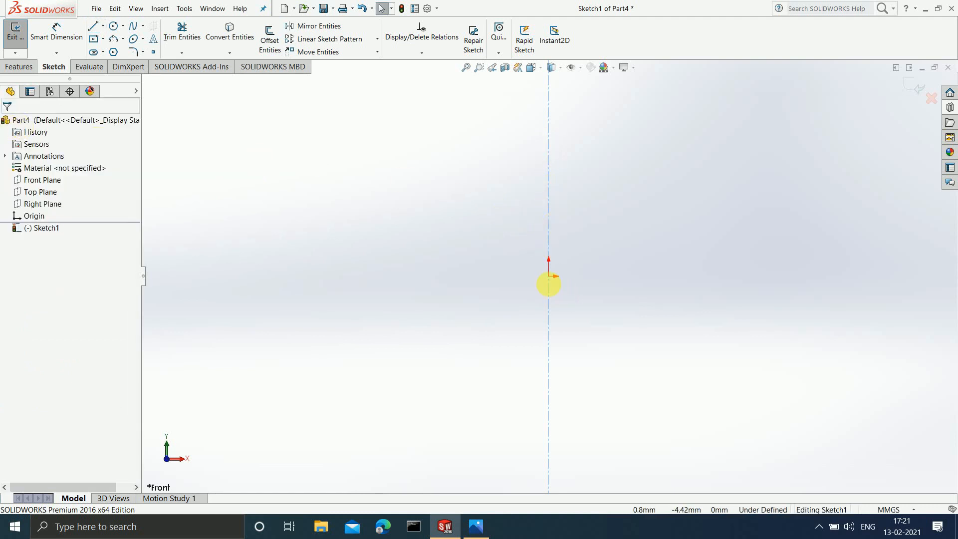
# Step: Add a Coincident relation between the infinite vertical centerline and the origin
pyautogui.click(548, 277)
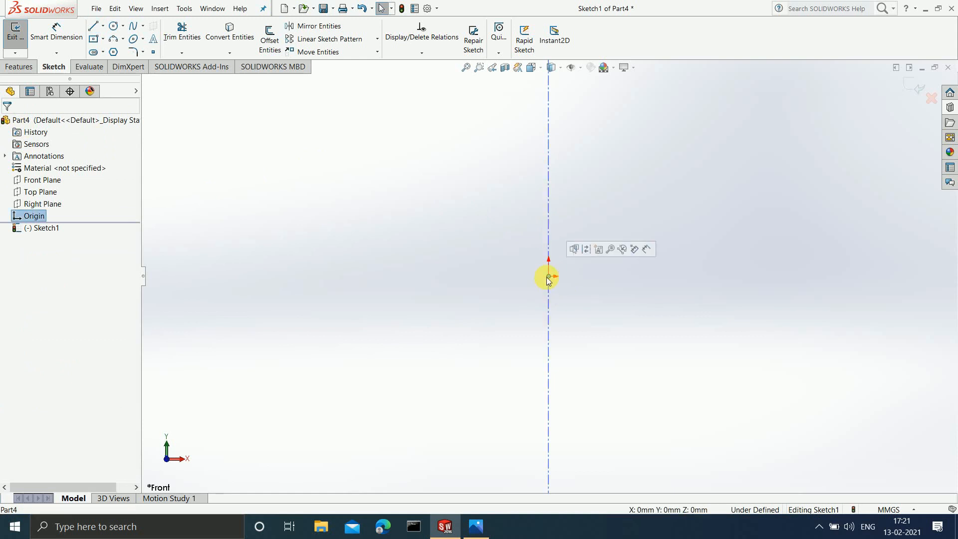
pyautogui.keyDown('ctrl'); pyautogui.click(548, 200); pyautogui.keyUp('ctrl')
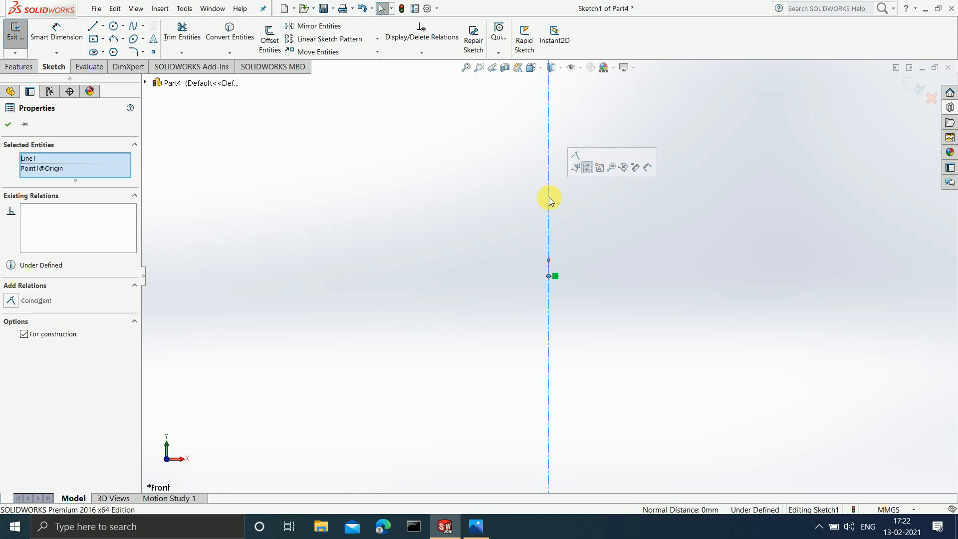
pyautogui.click(10, 302)
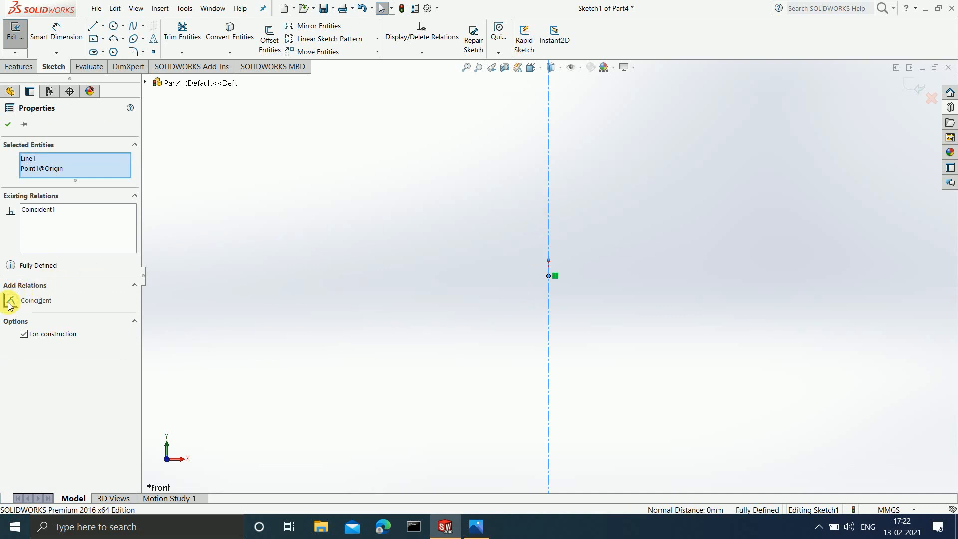
pyautogui.click(6, 125)
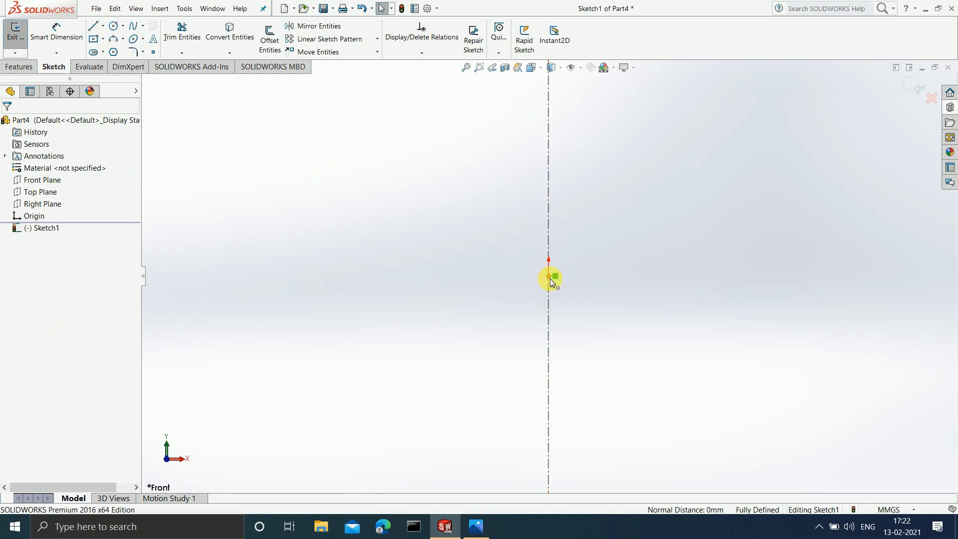
# Step: Consult the reference drawing for the base opening and sketch a horizontal midpoint line about 70 mm long centred on the origin
pyautogui.click(479, 526)
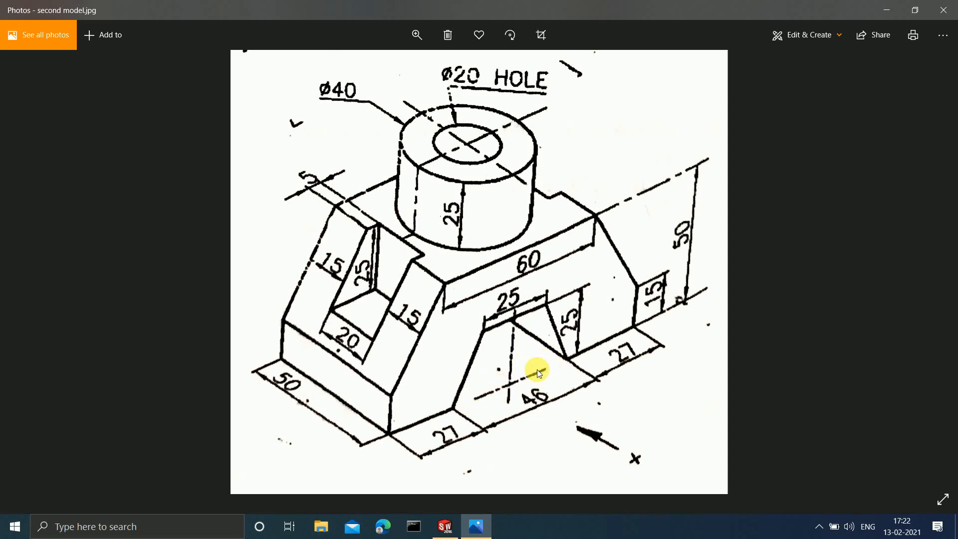
pyautogui.click(883, 12)
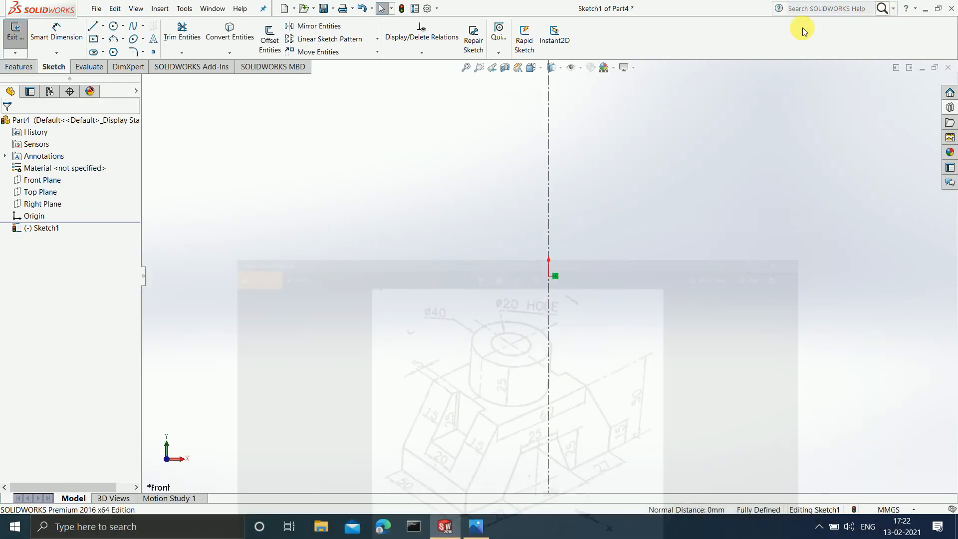
pyautogui.click(104, 26)
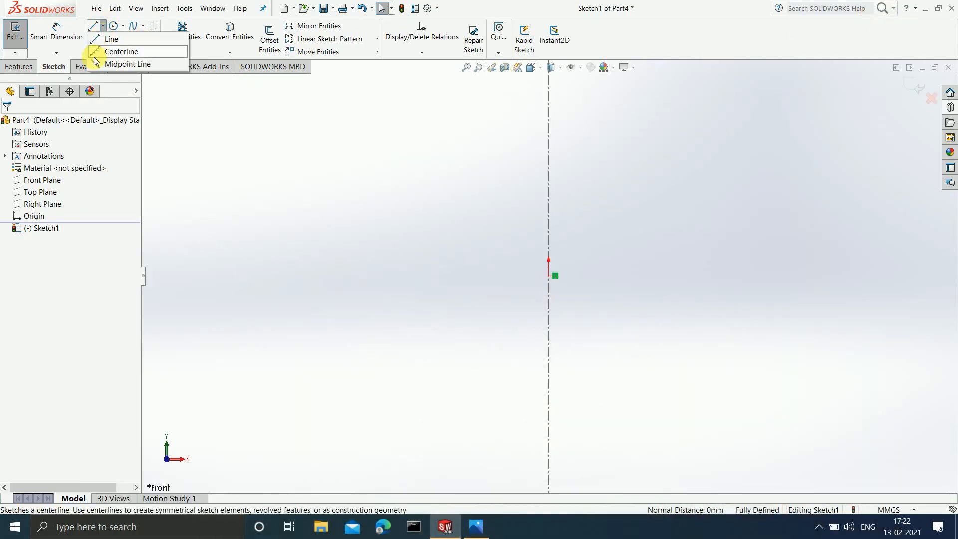
pyautogui.click(115, 64)
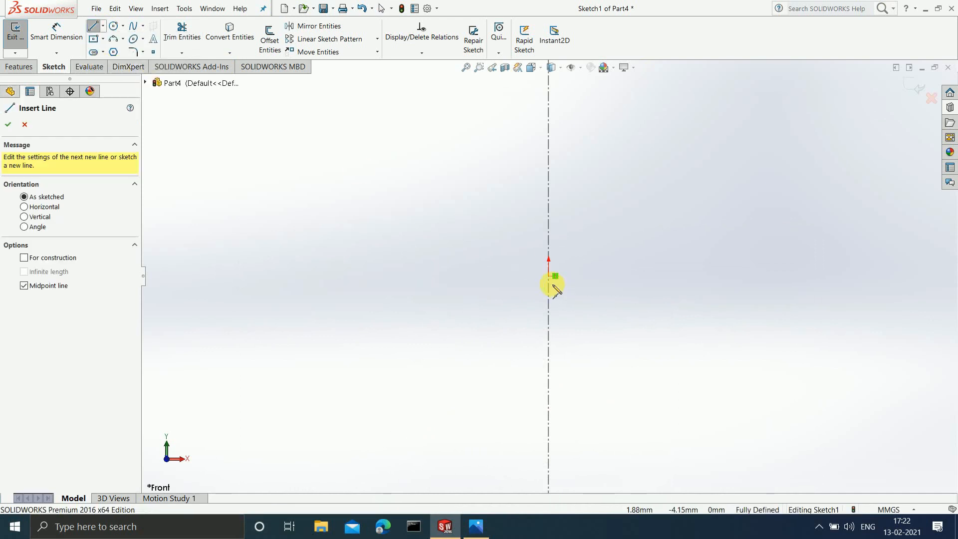
pyautogui.click(549, 276)
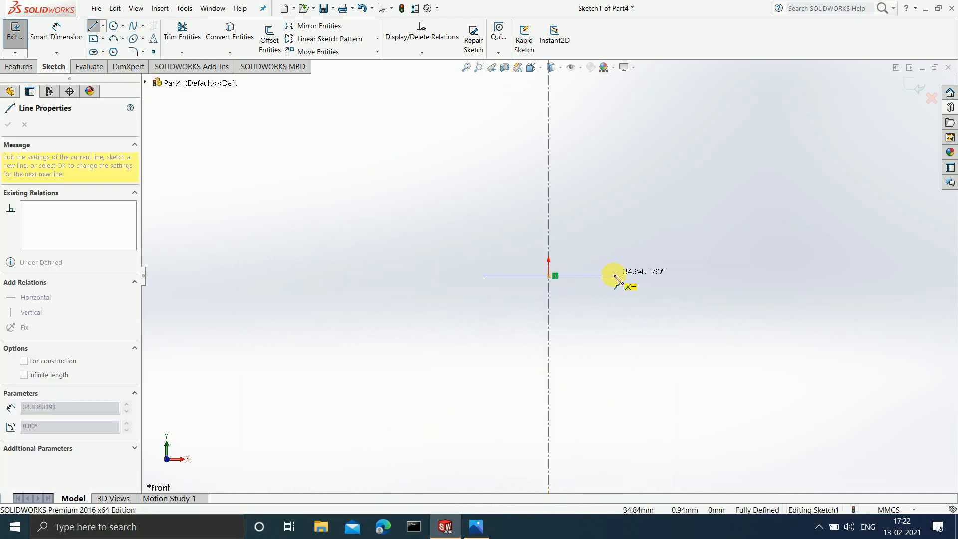
pyautogui.click(614, 277)
# Step: Dimension the horizontal line through the origin to a length of 46 mm
pyautogui.click(72, 37)
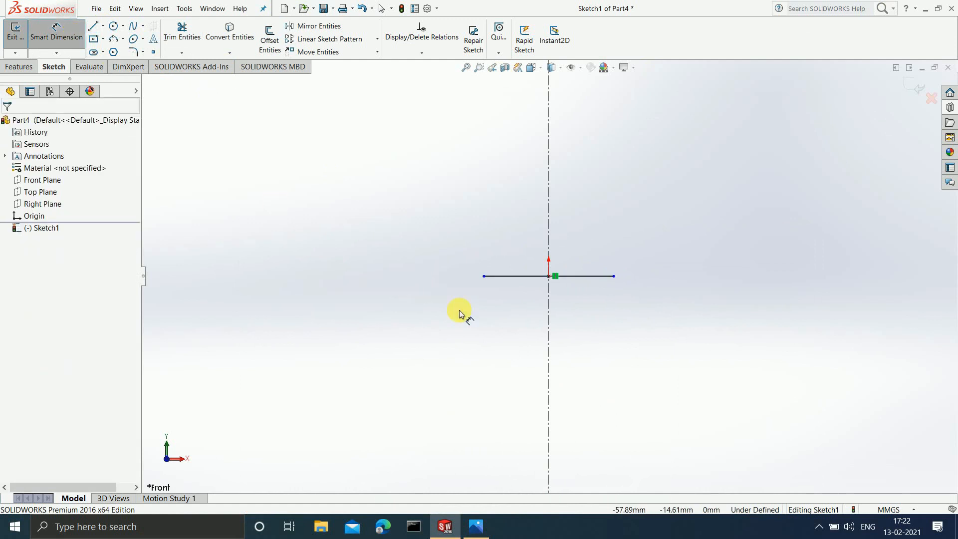
pyautogui.click(524, 276)
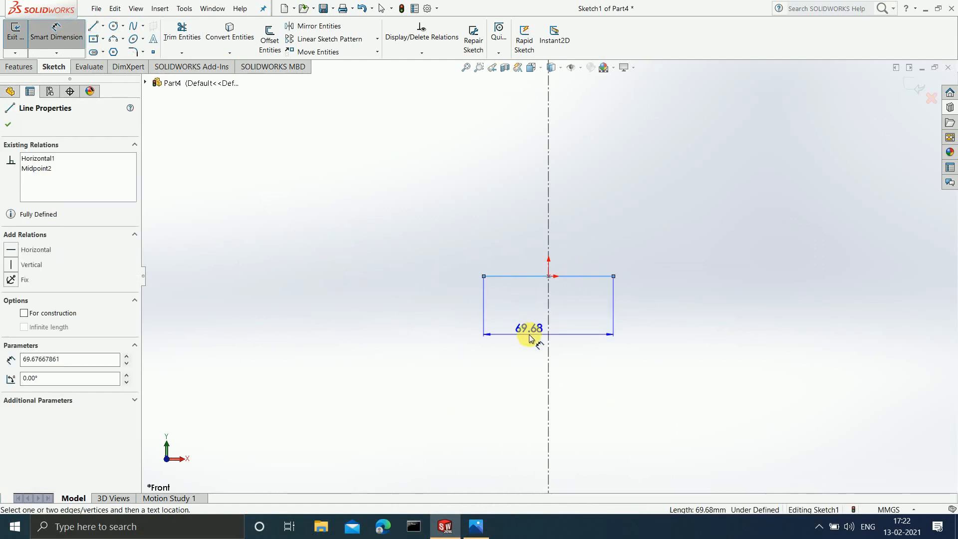
pyautogui.click(528, 334)
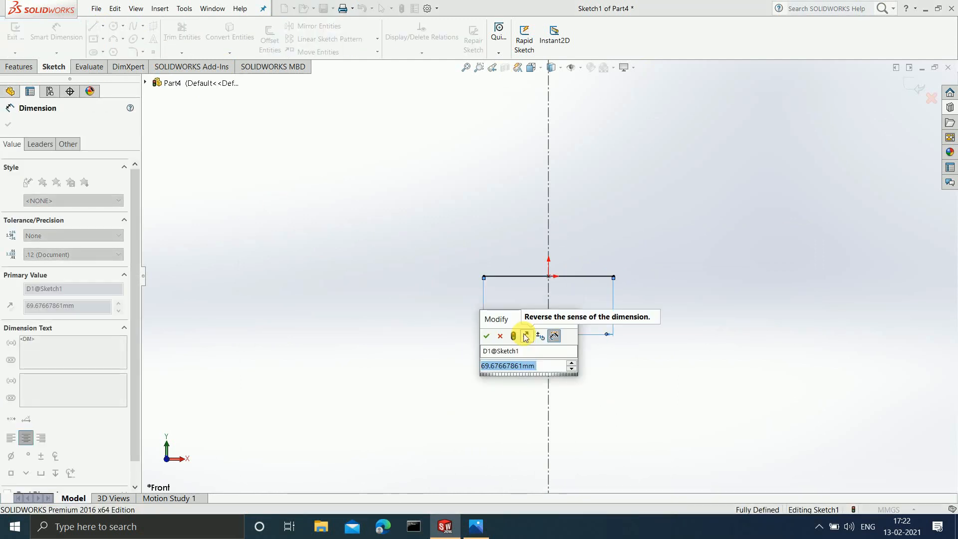
pyautogui.write('46')
pyautogui.press('Return')
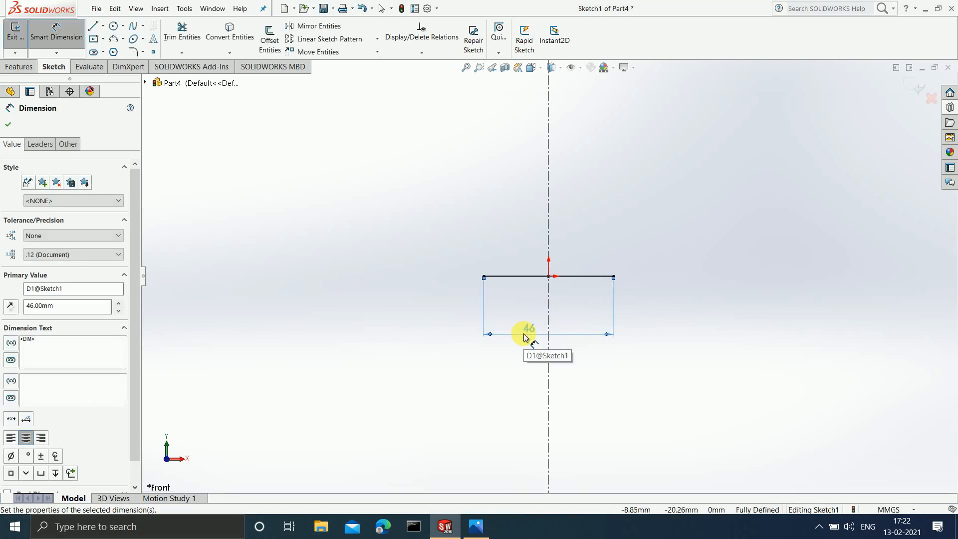
# Step: Check the opening in the reference drawing and convert the 46 mm horizontal line to construction geometry
pyautogui.click(474, 533)
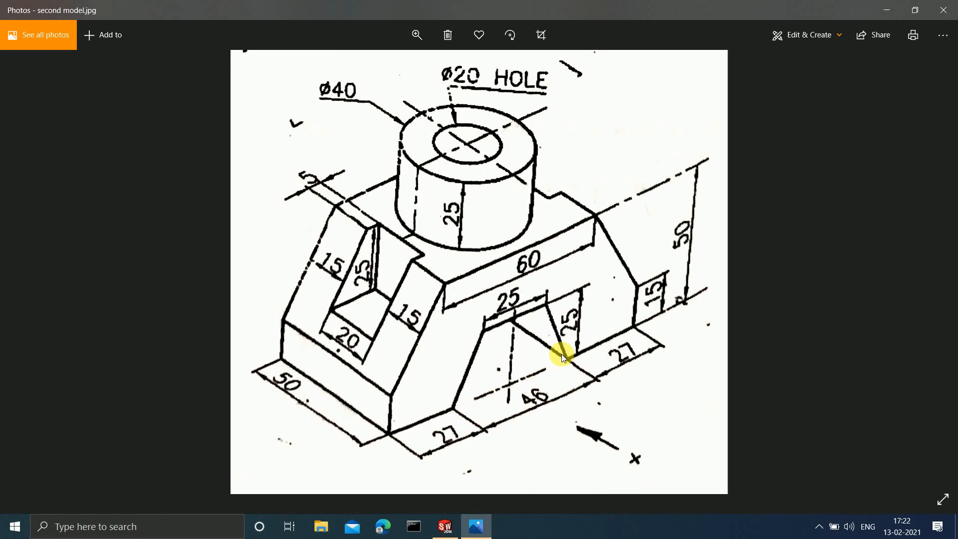
pyautogui.click(875, 15)
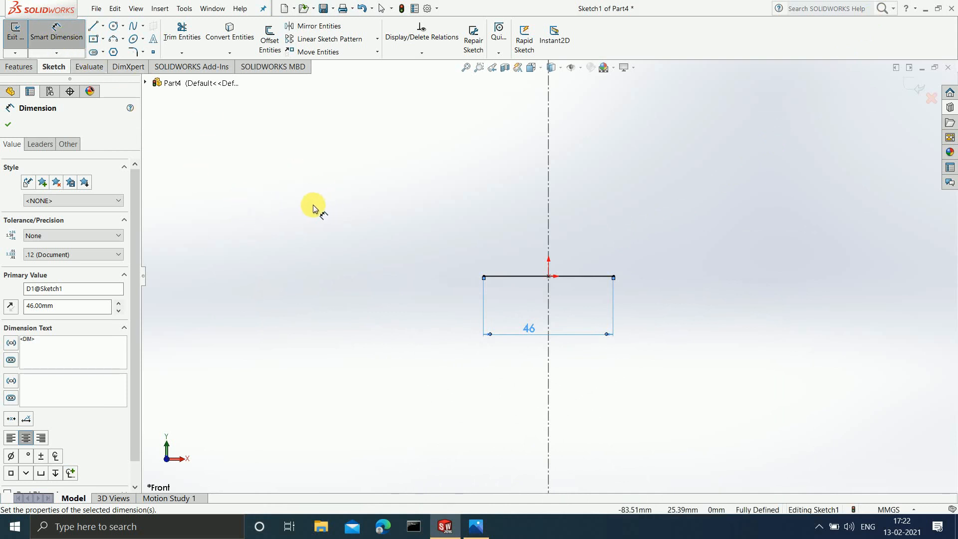
pyautogui.press('Escape')
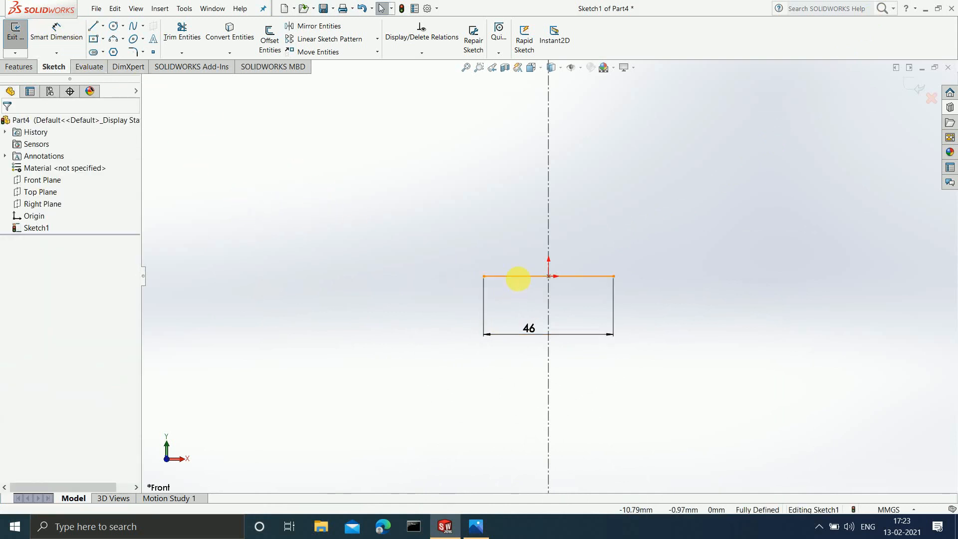
pyautogui.click(518, 277)
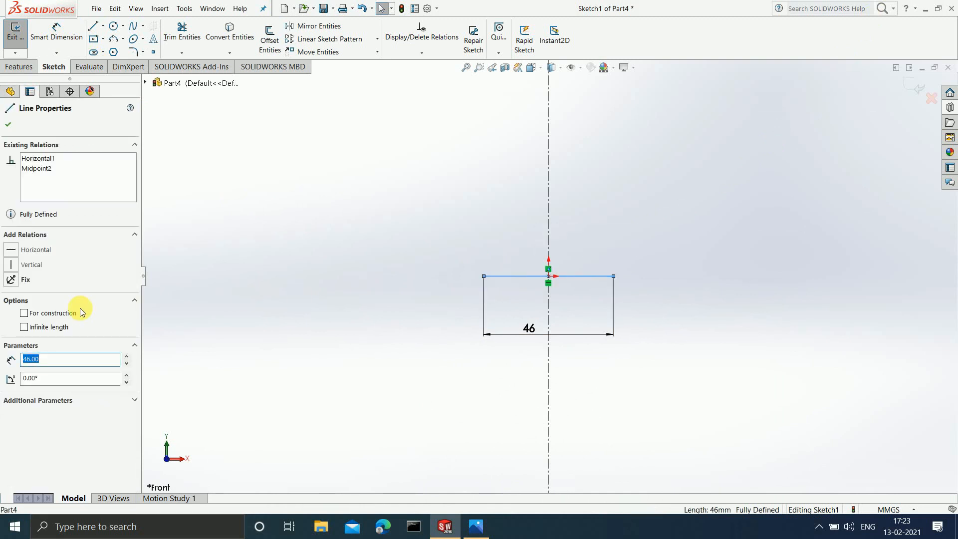
pyautogui.click(24, 313)
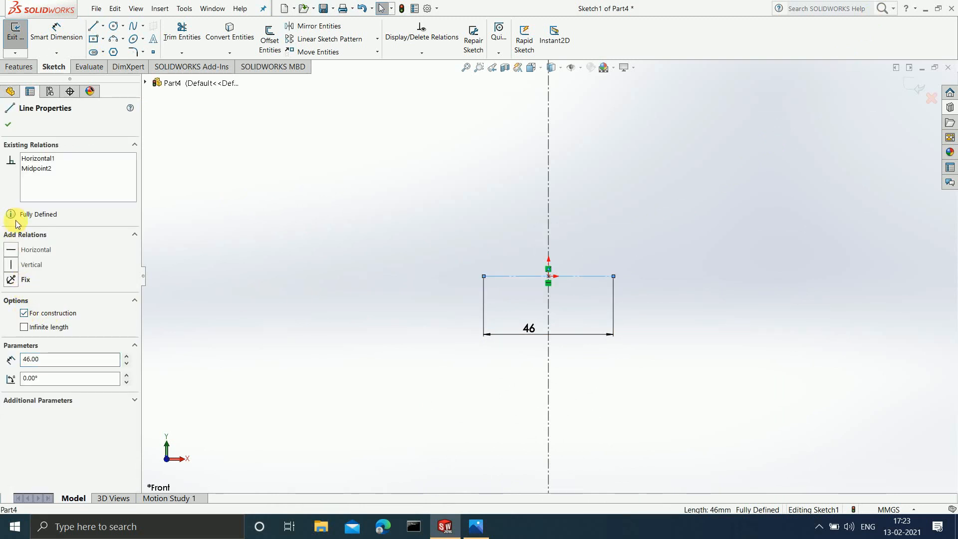
pyautogui.click(8, 124)
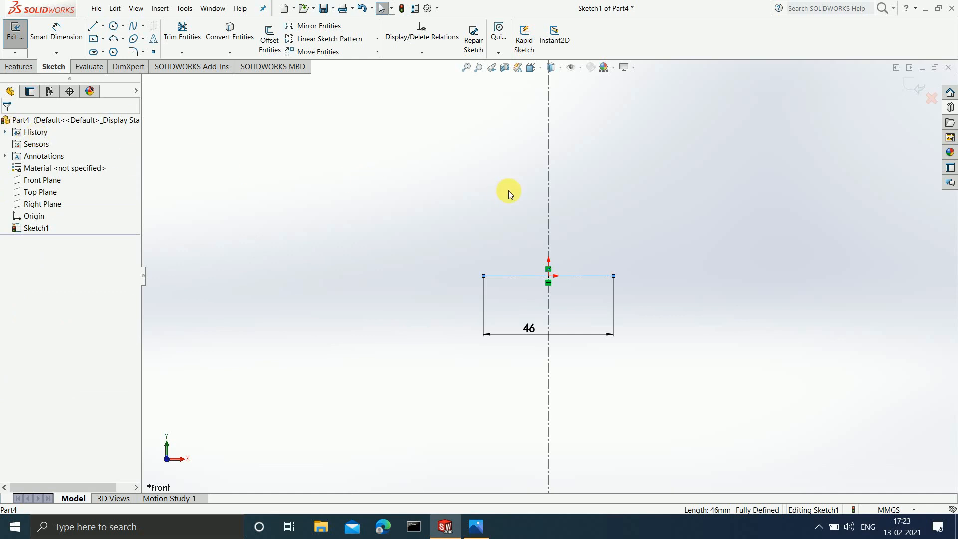
# Step: Check the opening's upper edge in the reference drawing and sketch a horizontal midpoint line about 27 mm long on the centerline, about 30 mm above the origin
pyautogui.click(477, 526)
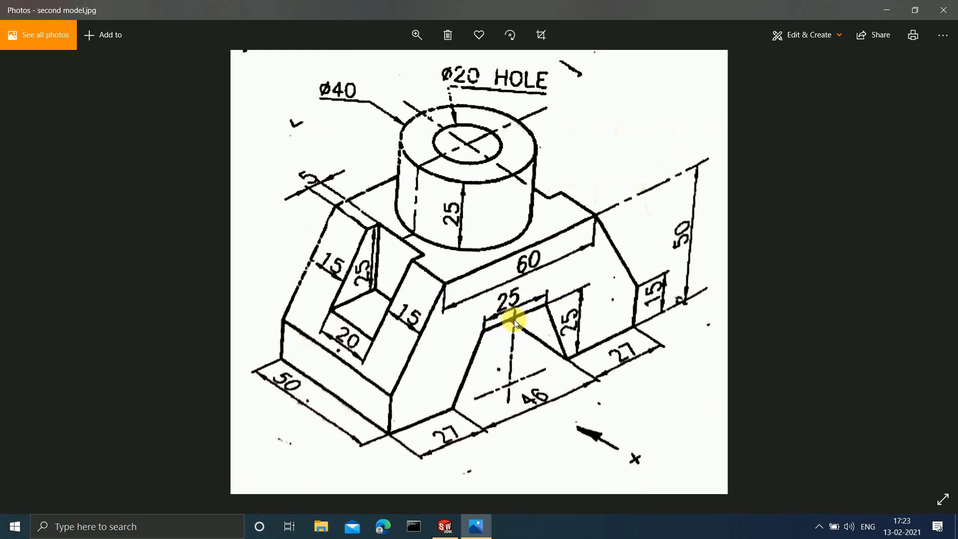
pyautogui.click(887, 5)
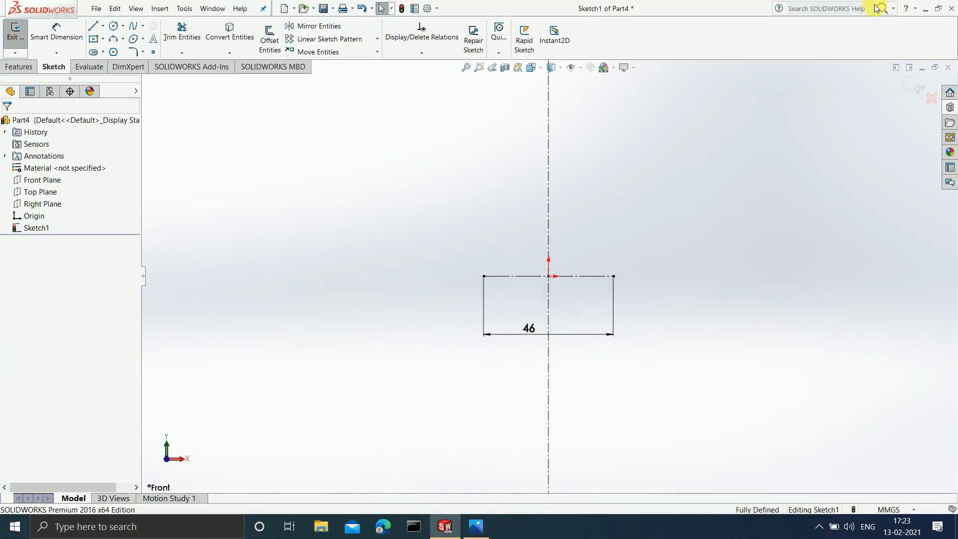
pyautogui.click(104, 27)
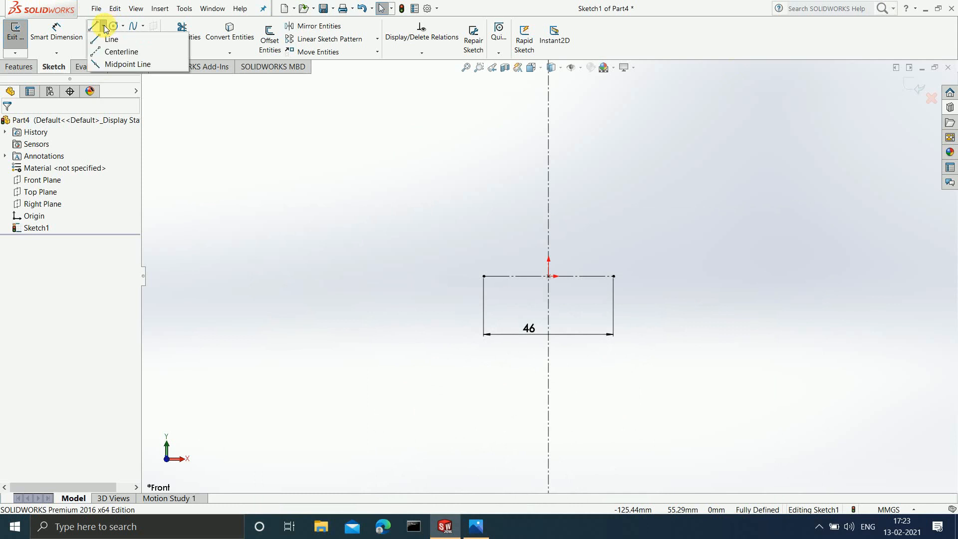
pyautogui.click(115, 64)
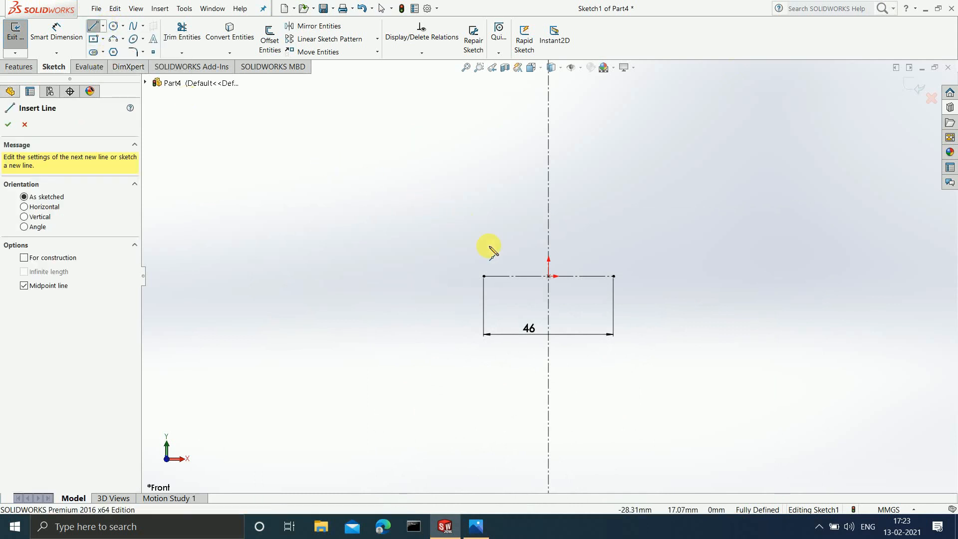
pyautogui.click(549, 192)
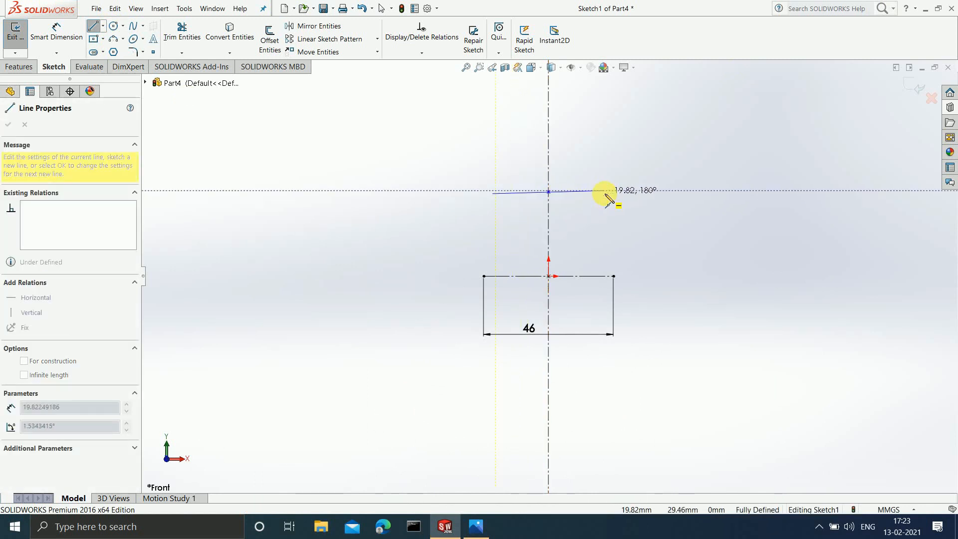
pyautogui.click(587, 194)
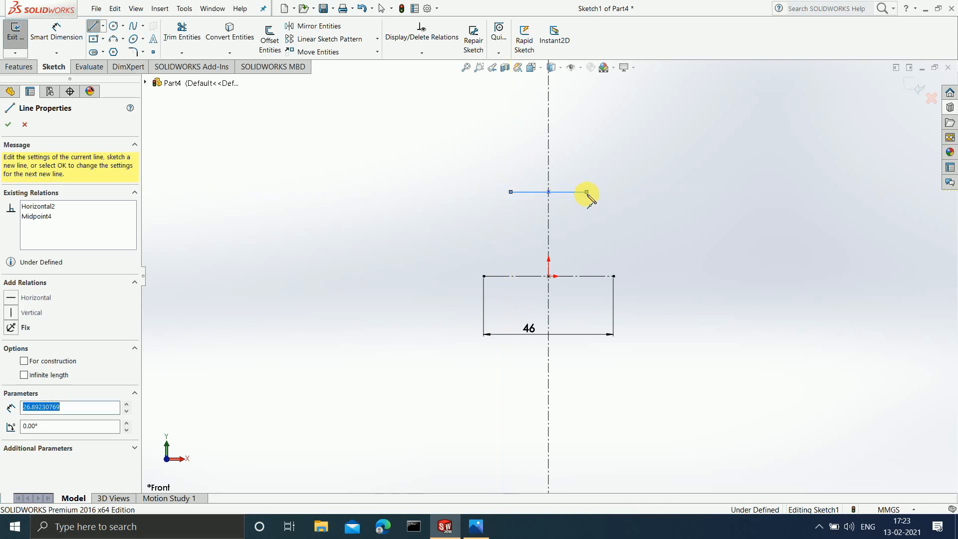
pyautogui.press('Escape')
# Step: Apply a Horizontal relation to the short solid line above the origin
pyautogui.click(540, 194)
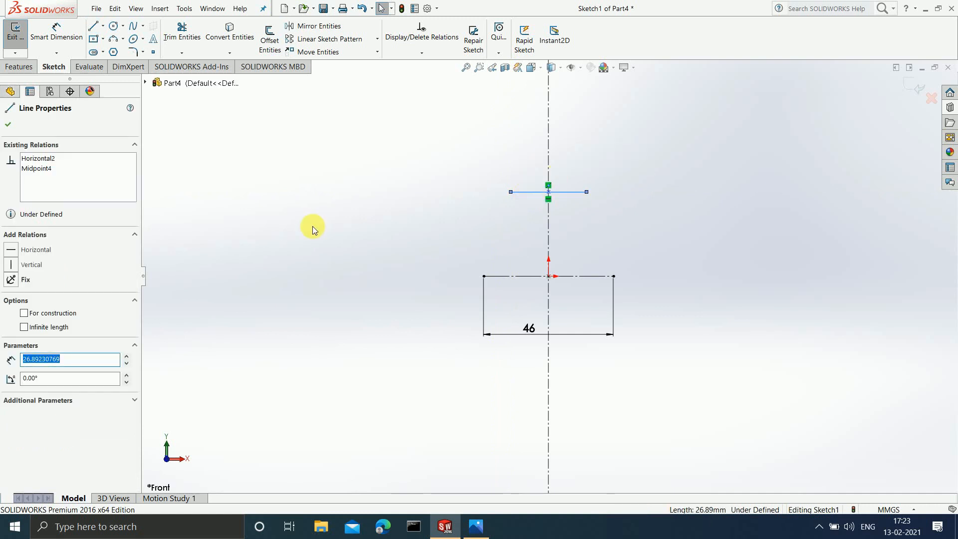
pyautogui.click(10, 251)
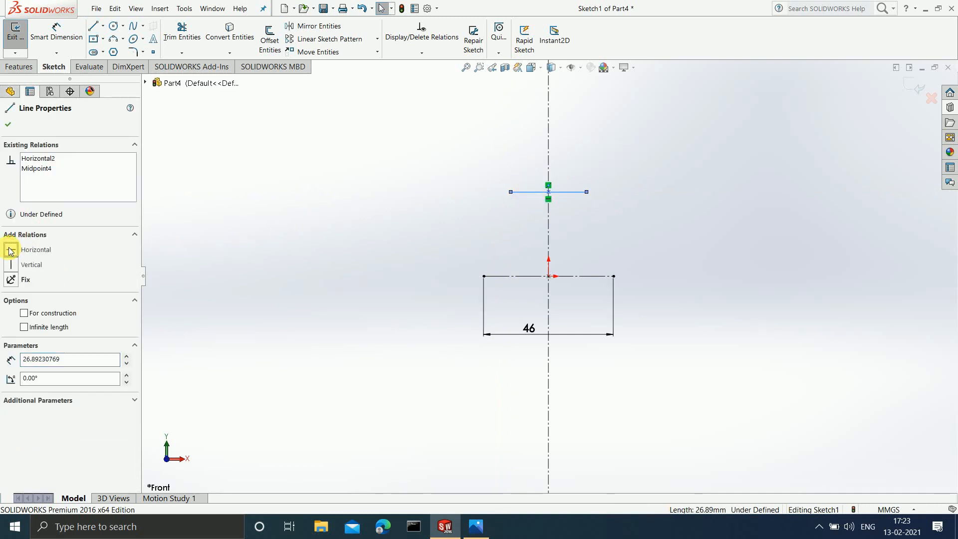
pyautogui.click(8, 125)
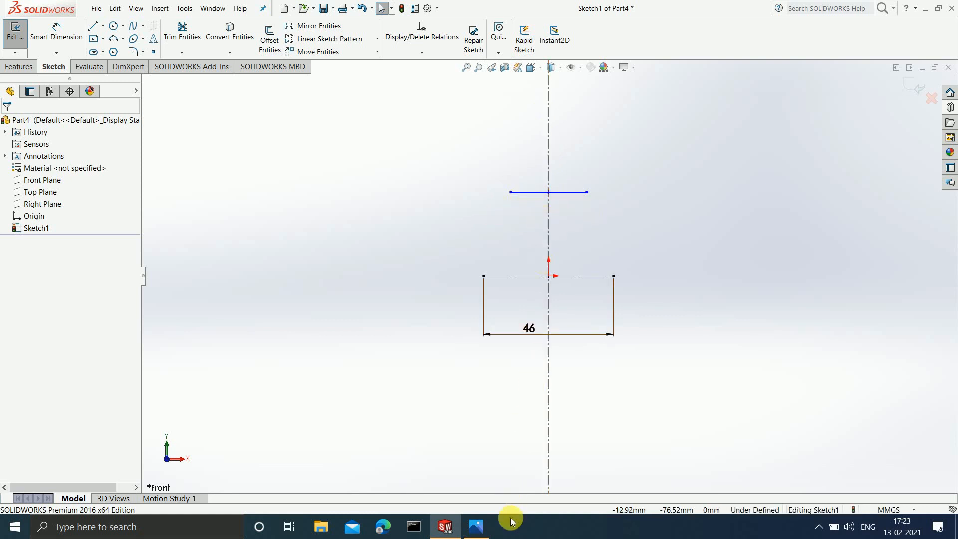
# Step: Consult the reference drawing and apply a Coincident relation between the upper line's midpoint and the vertical centerline
pyautogui.click(477, 527)
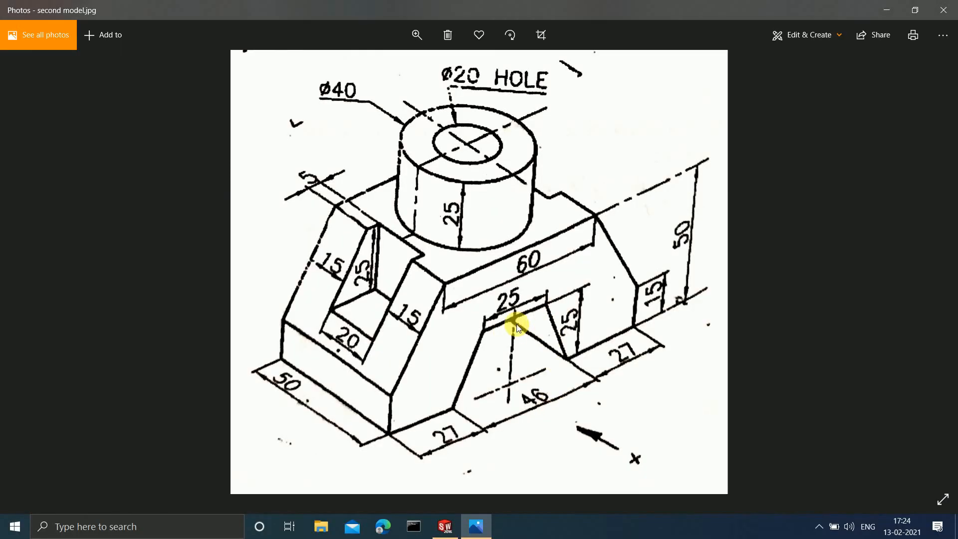
pyautogui.click(885, 5)
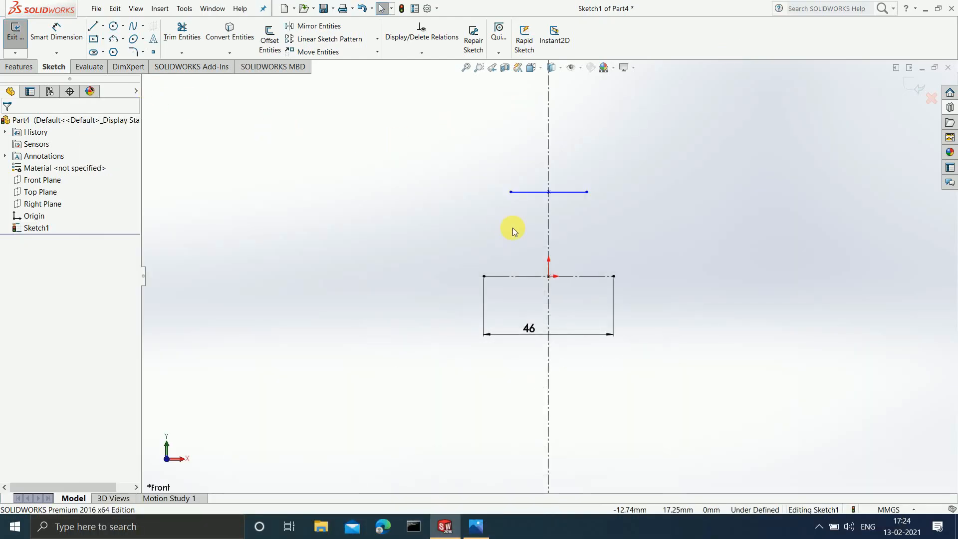
pyautogui.click(549, 192)
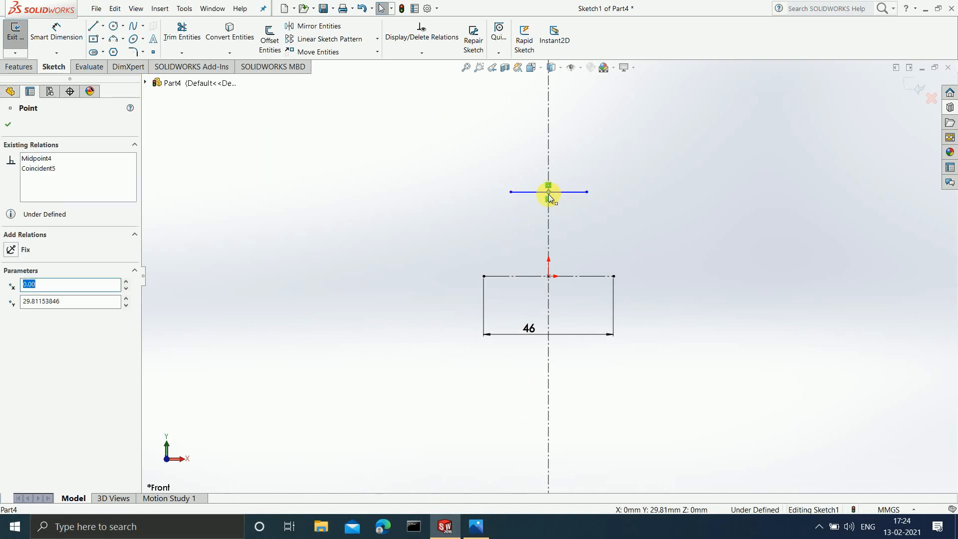
pyautogui.keyDown('ctrl'); pyautogui.click(549, 164); pyautogui.keyUp('ctrl')
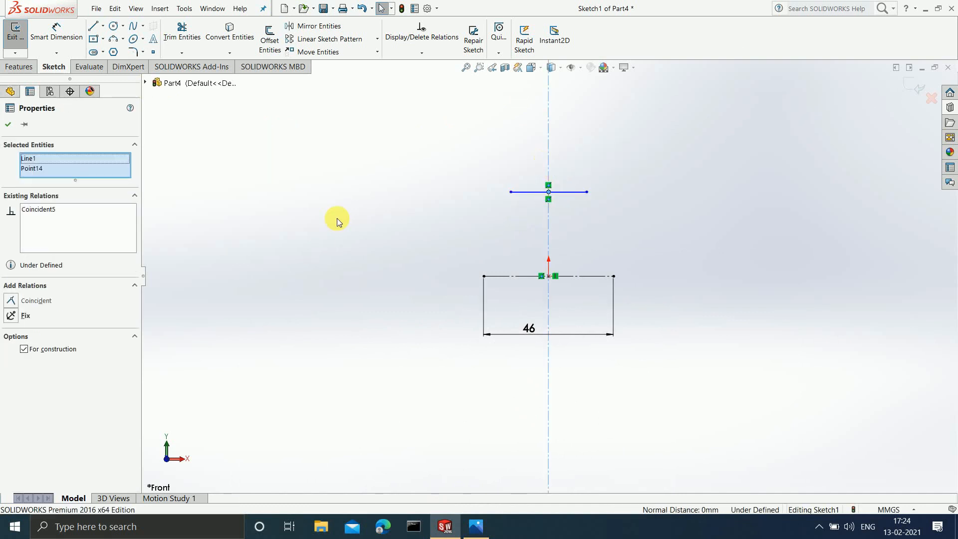
pyautogui.click(11, 300)
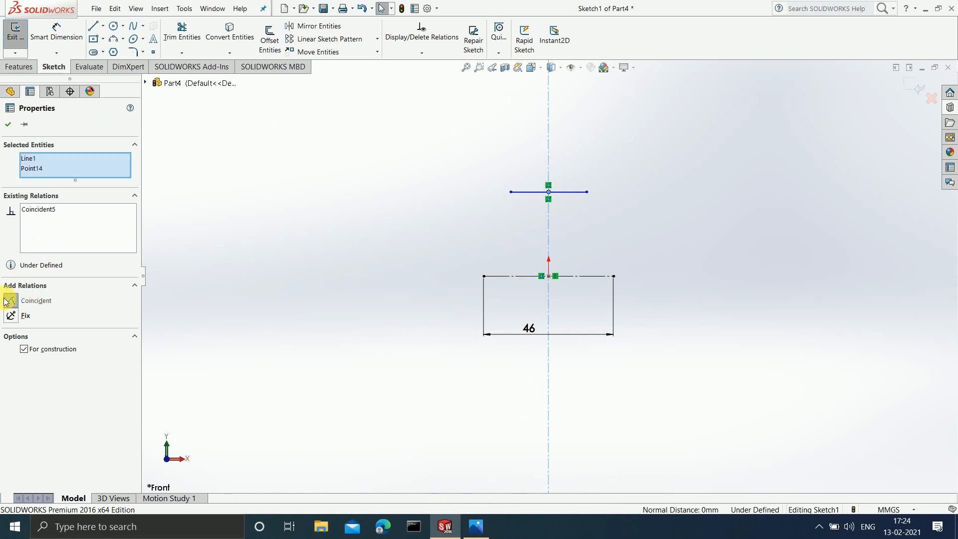
pyautogui.click(7, 125)
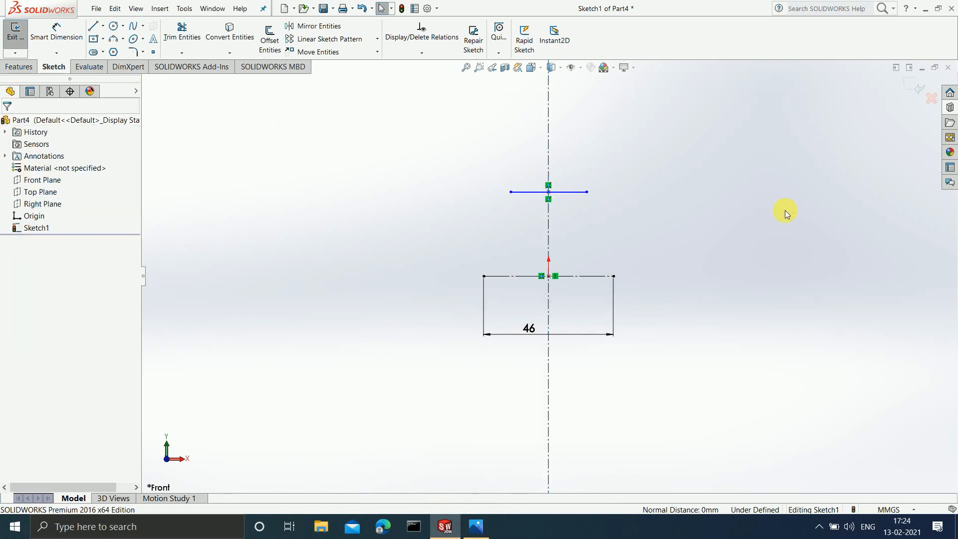
# Step: Dimension the upper horizontal line to a length of 25 mm
pyautogui.click(70, 28)
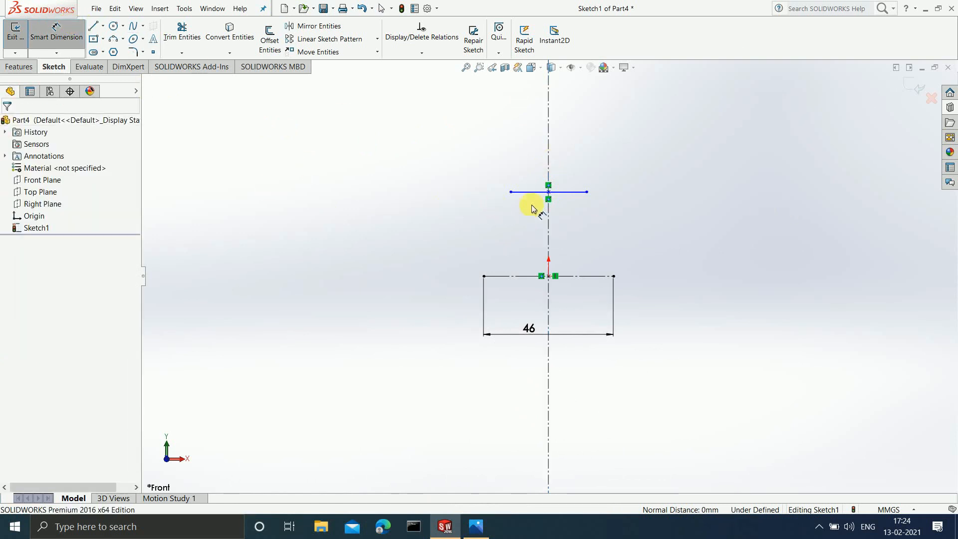
pyautogui.click(566, 193)
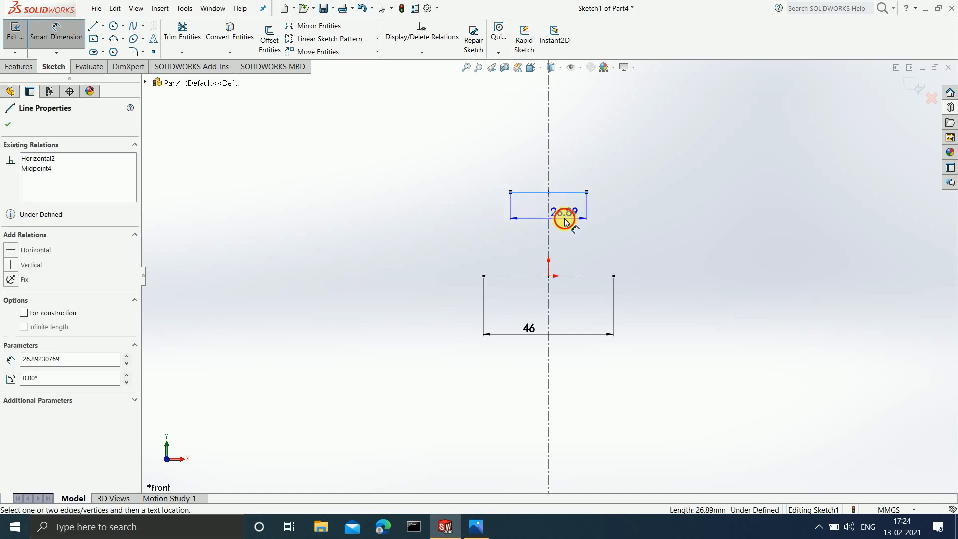
pyautogui.click(566, 221)
pyautogui.write('25')
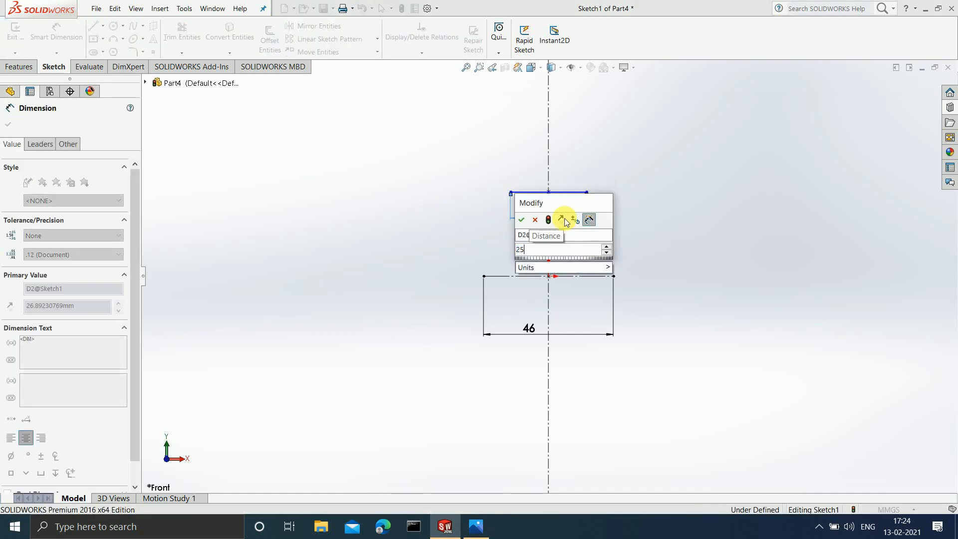
pyautogui.press('Return')
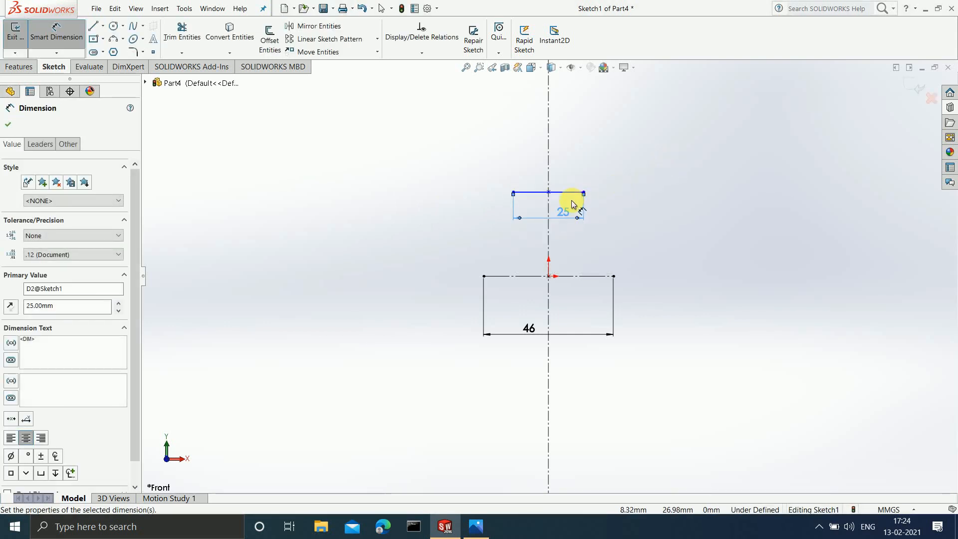
# Step: Check the opening height in the reference drawing and dimension the vertical distance between the two horizontal lines to 25 mm
pyautogui.click(475, 530)
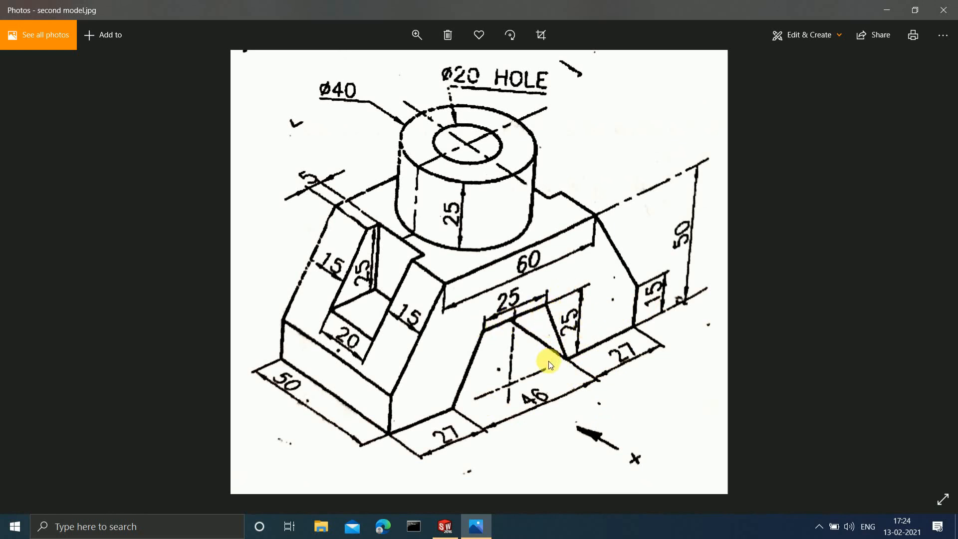
pyautogui.click(885, 11)
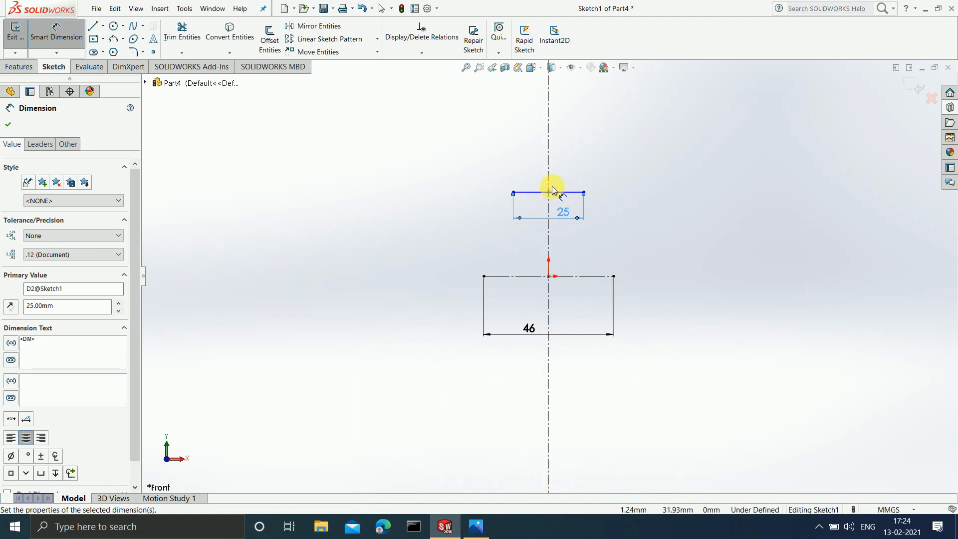
pyautogui.click(561, 276)
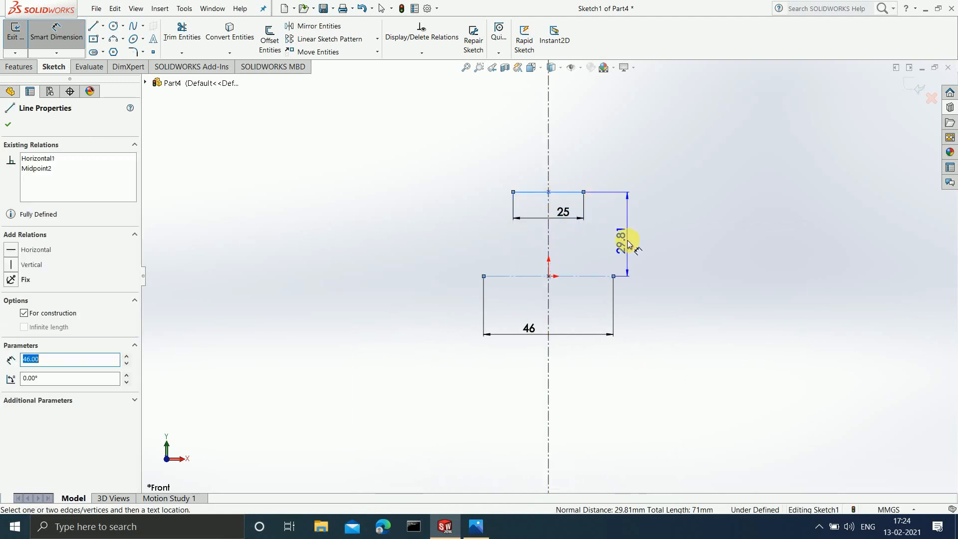
pyautogui.click(630, 240)
pyautogui.write('25')
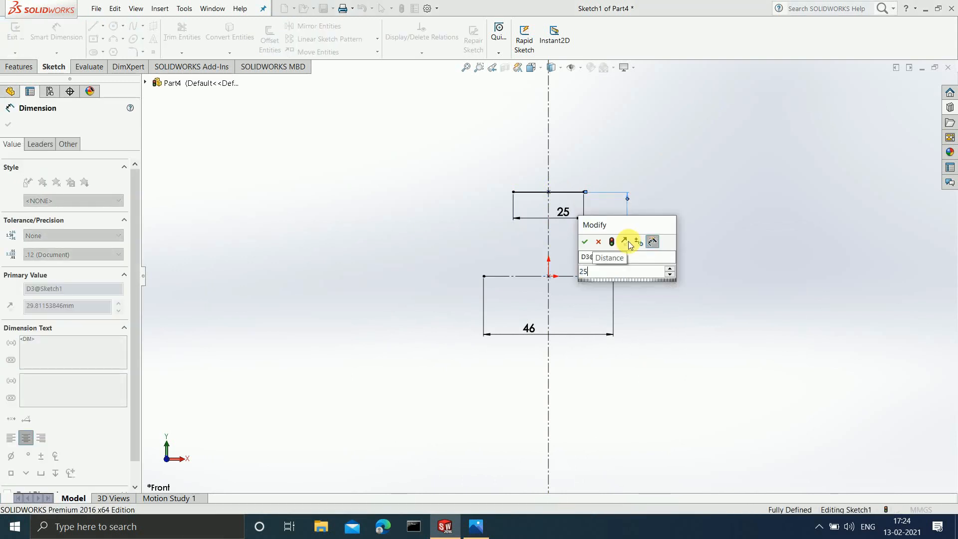
pyautogui.press('Return')
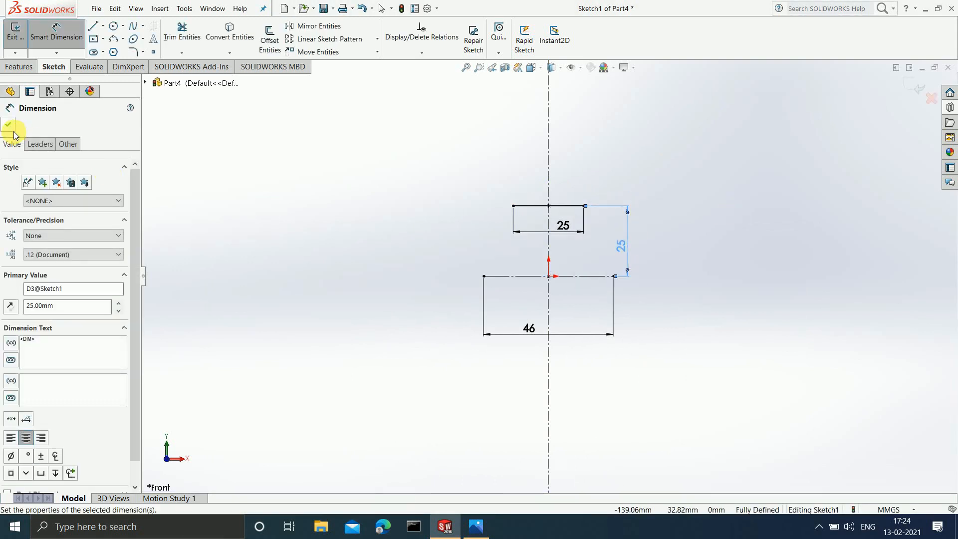
pyautogui.press('Escape')
pyautogui.press('Escape')
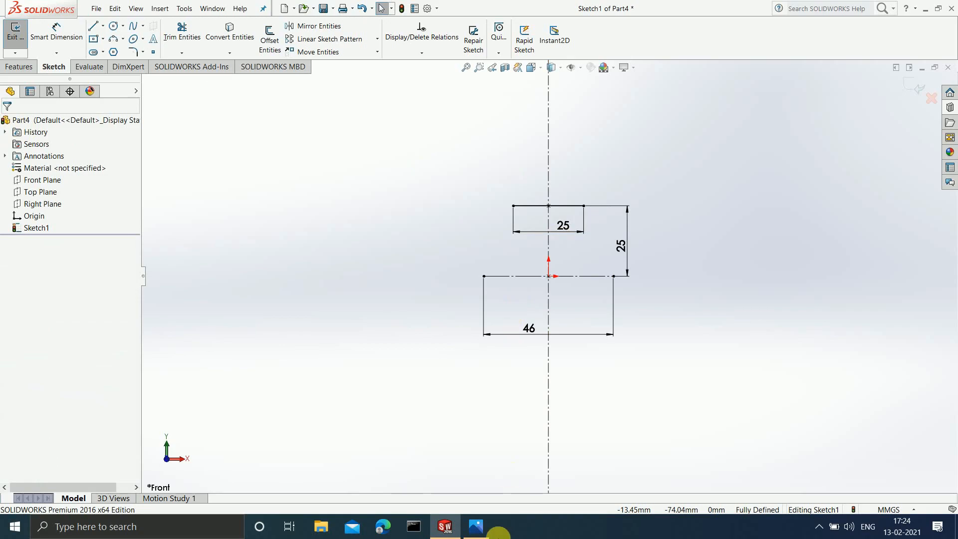
# Step: Check the bracket's top edge in the reference drawing and sketch a horizontal midpoint line about 58 mm long on the centerline, about 46 mm above the origin
pyautogui.click(476, 526)
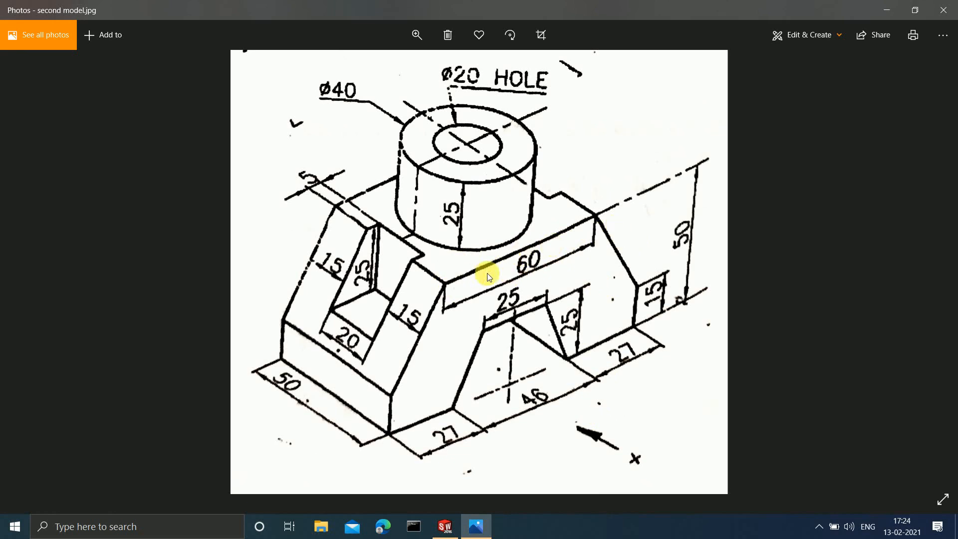
pyautogui.click(886, 9)
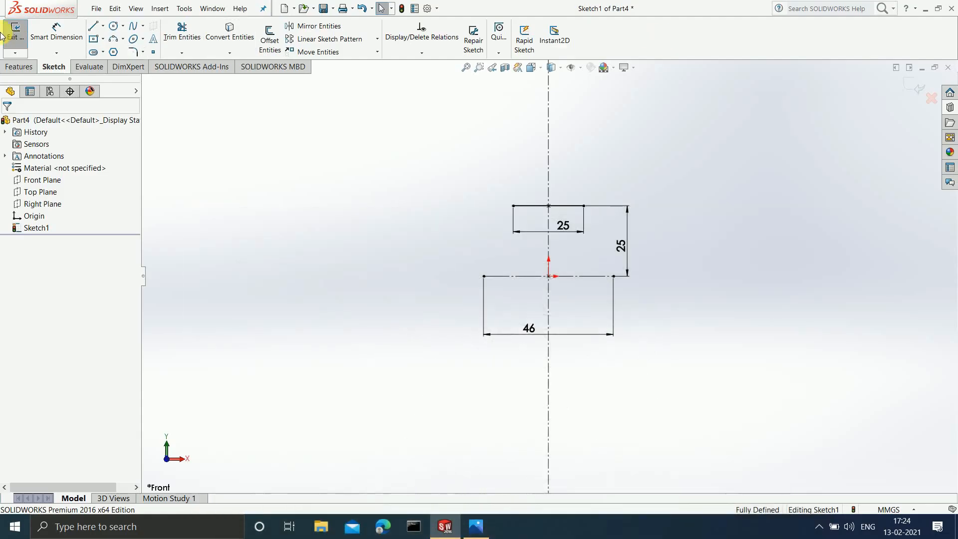
pyautogui.click(100, 28)
pyautogui.click(103, 28)
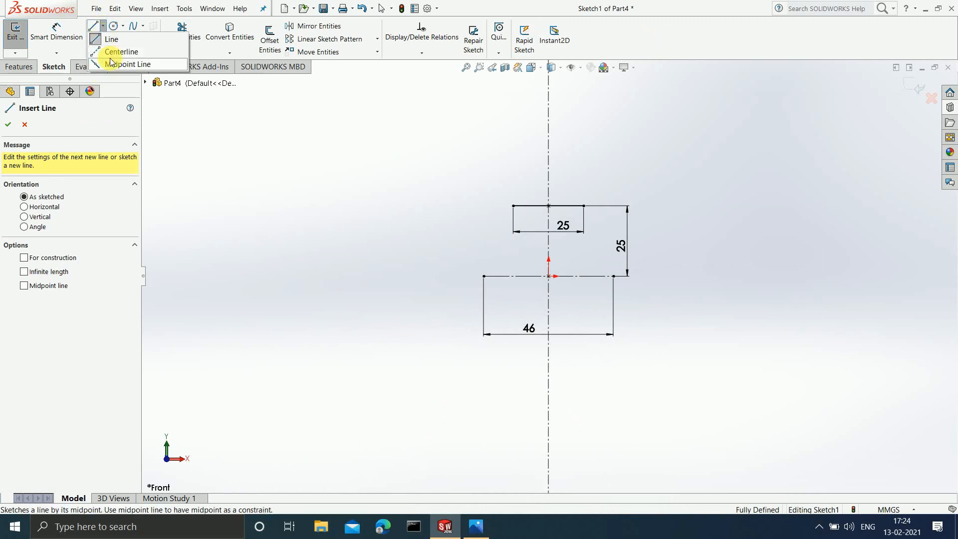
pyautogui.click(112, 60)
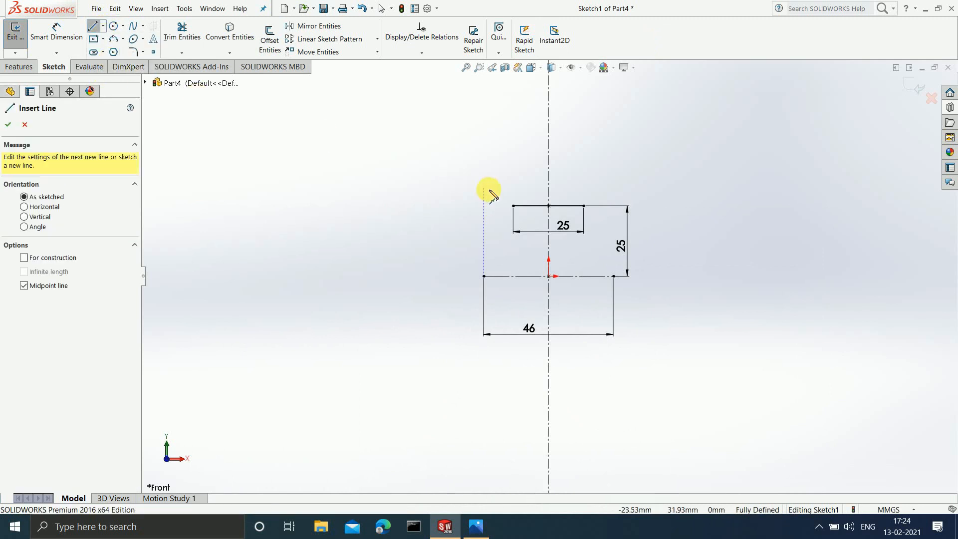
pyautogui.click(549, 145)
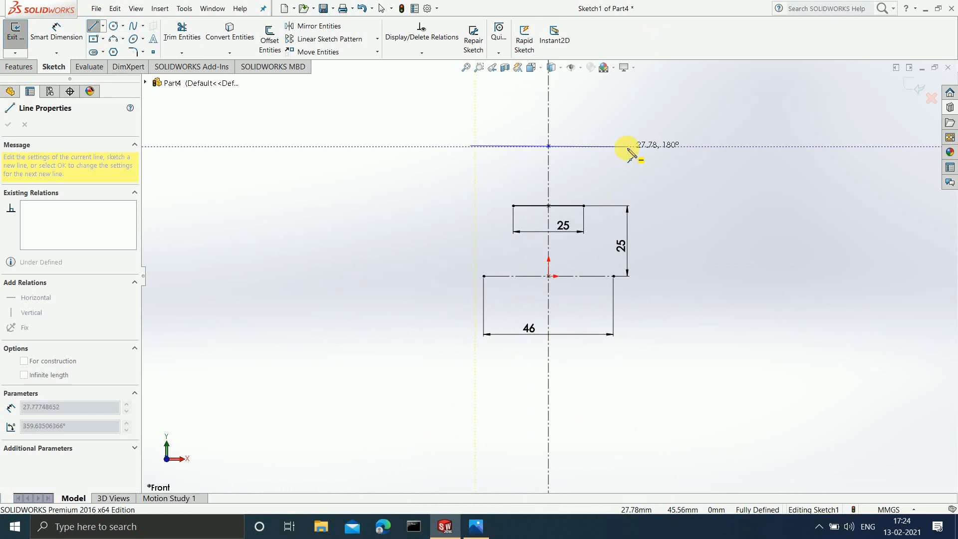
pyautogui.click(630, 146)
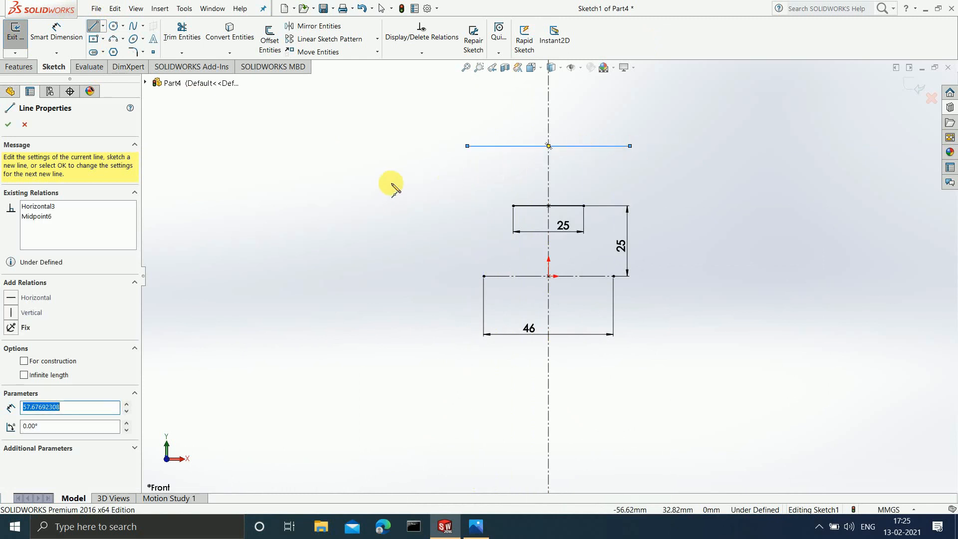
pyautogui.press('Escape')
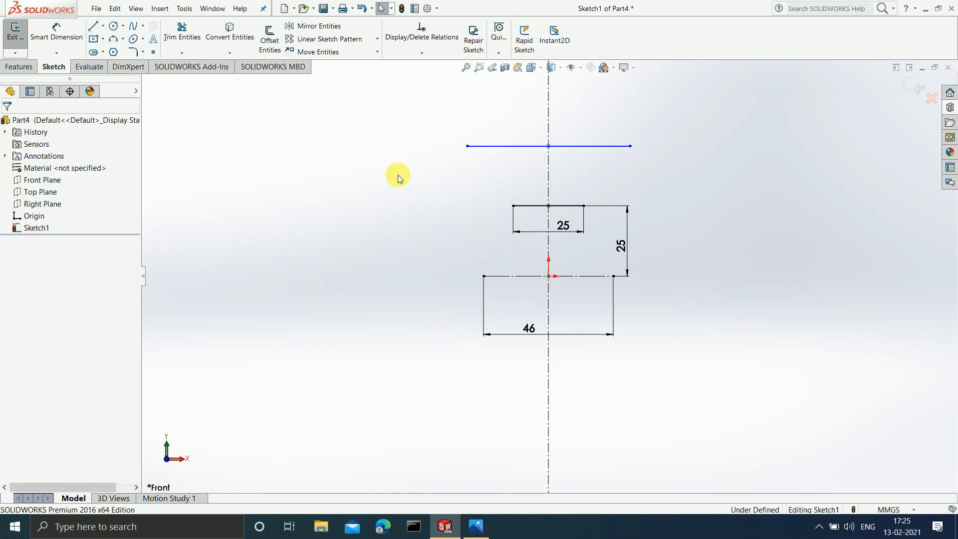
# Step: Inspect the existing relations of the top horizontal line and of its midpoint with the vertical centerline
pyautogui.click(599, 146)
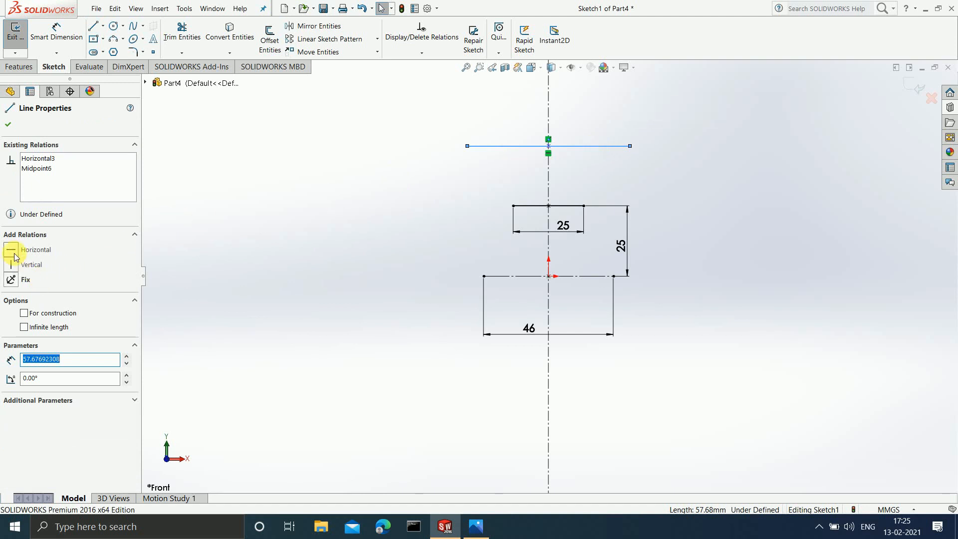
pyautogui.click(8, 124)
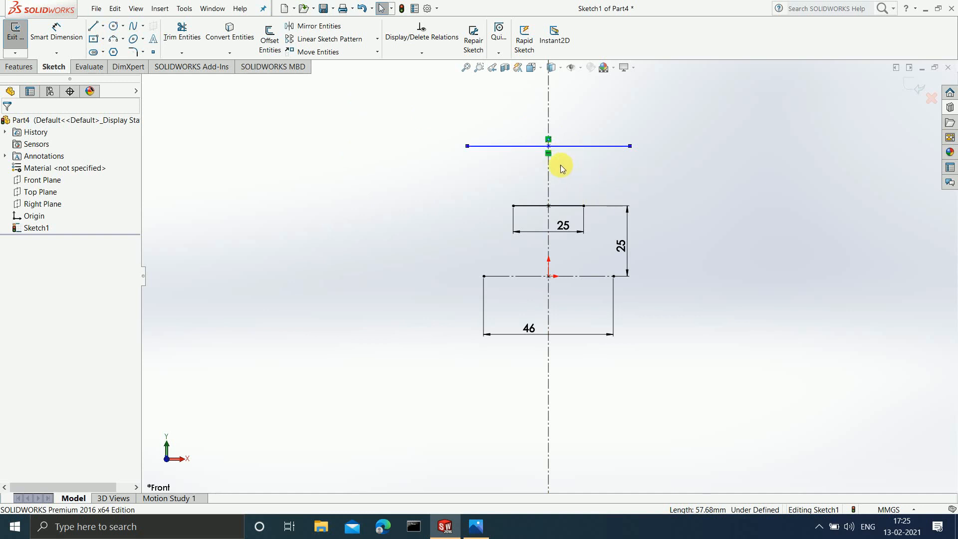
pyautogui.click(549, 150)
pyautogui.click(549, 146)
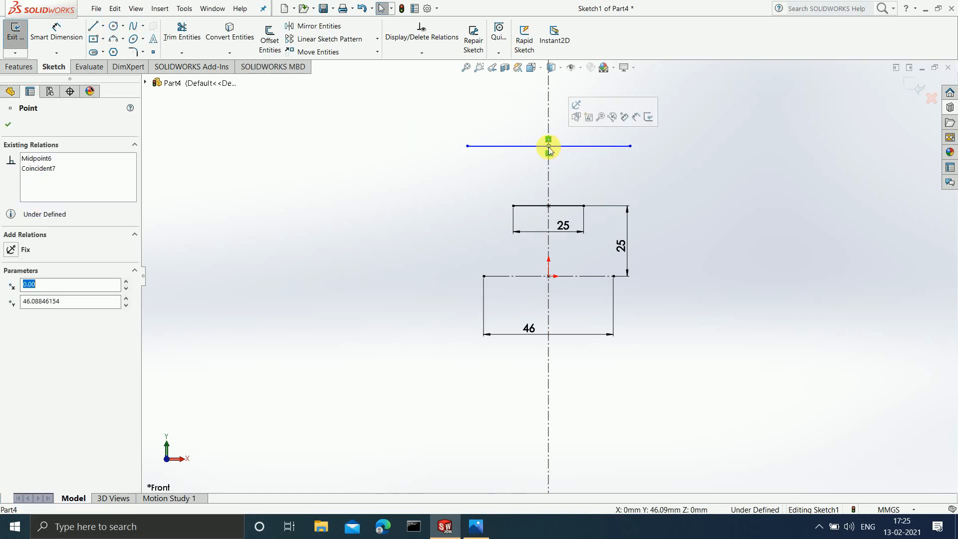
pyautogui.click(546, 119)
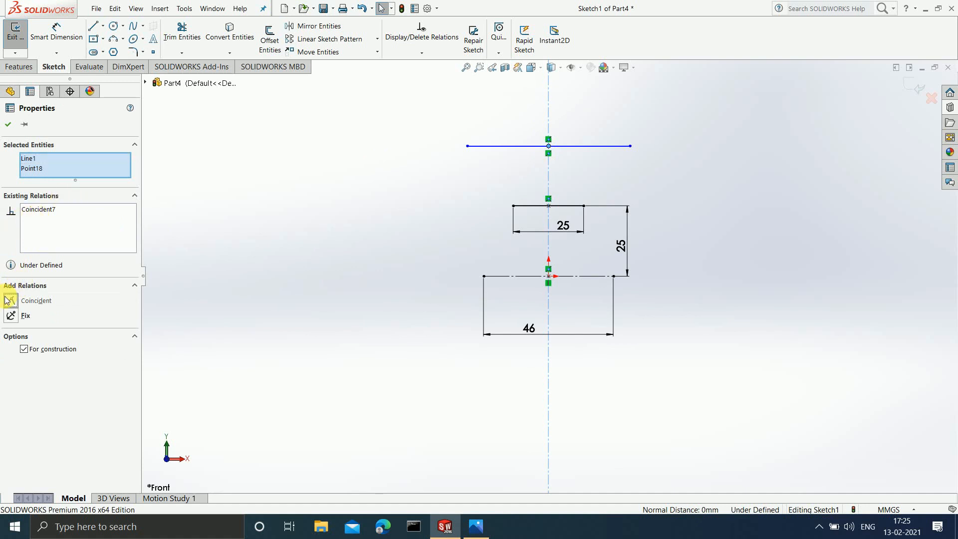
pyautogui.click(8, 125)
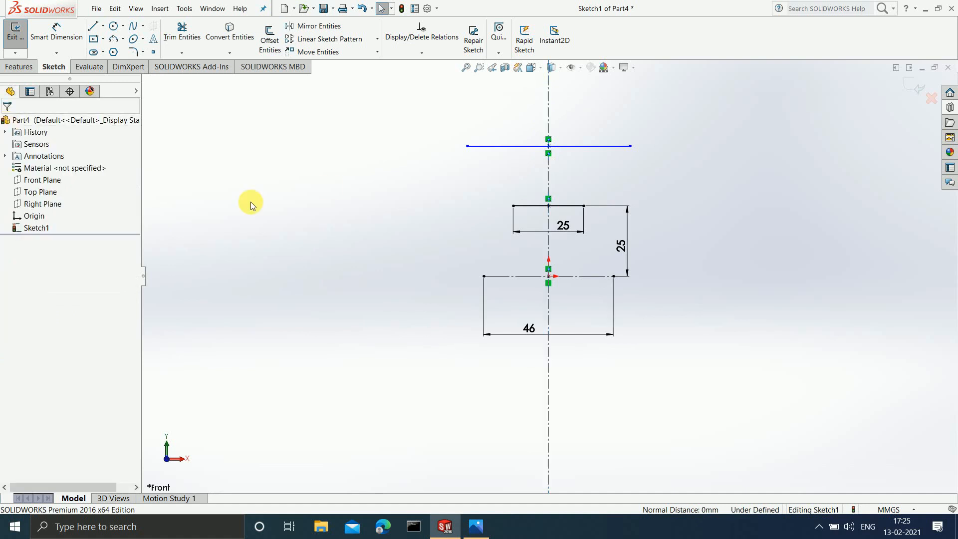
# Step: Dimension the top horizontal line to a length of 60 mm
pyautogui.click(54, 31)
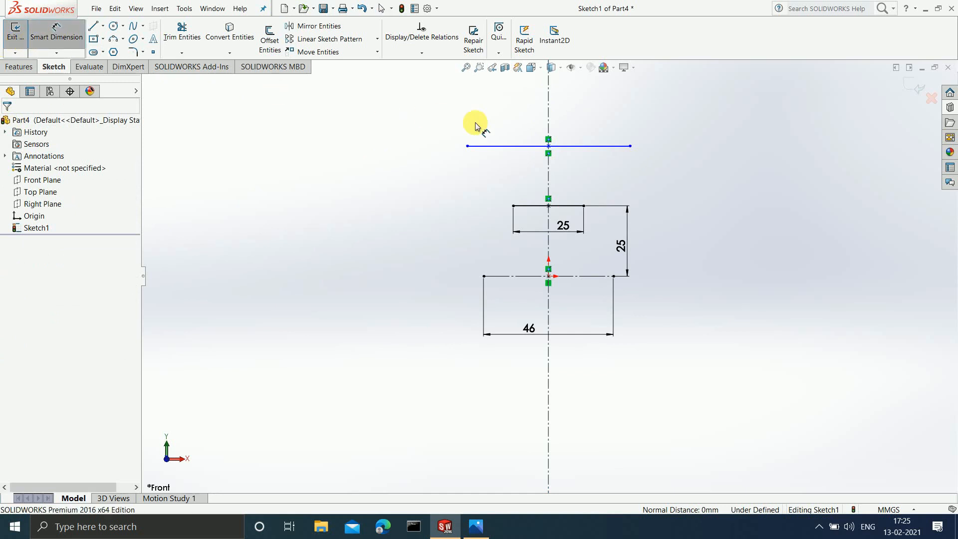
pyautogui.click(589, 146)
pyautogui.click(580, 115)
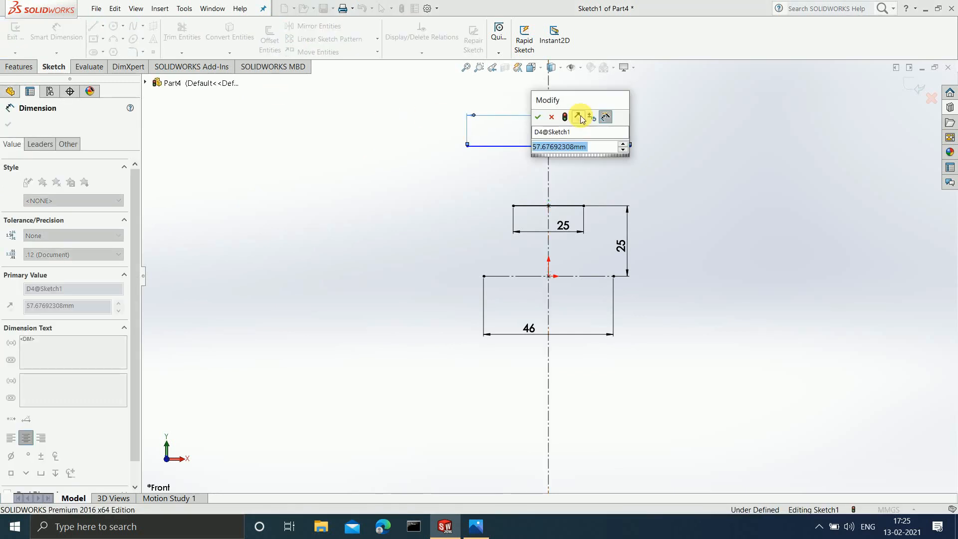
pyautogui.write('60')
pyautogui.press('Return')
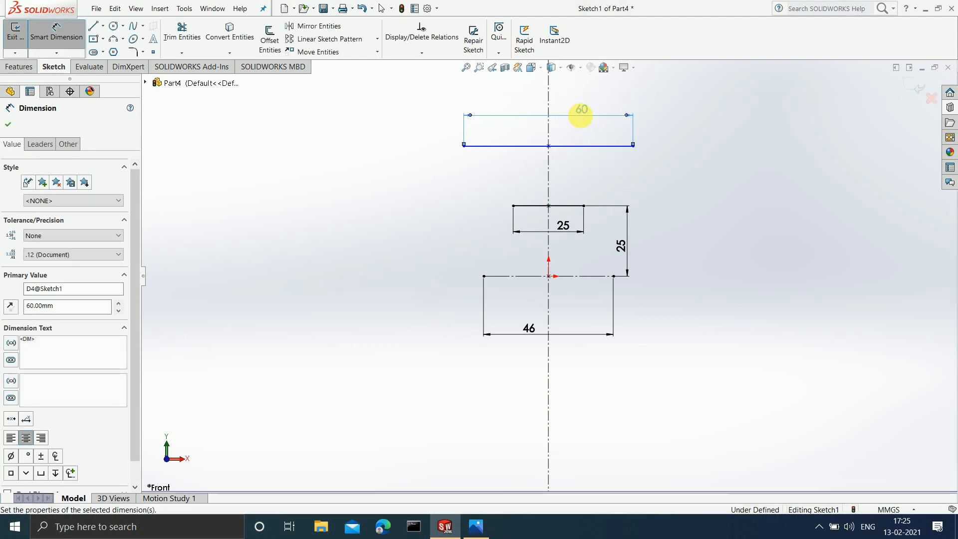
# Step: Check the overall height in the reference drawing and dimension the vertical distance from the base construction line to the top line to 50 mm
pyautogui.click(476, 527)
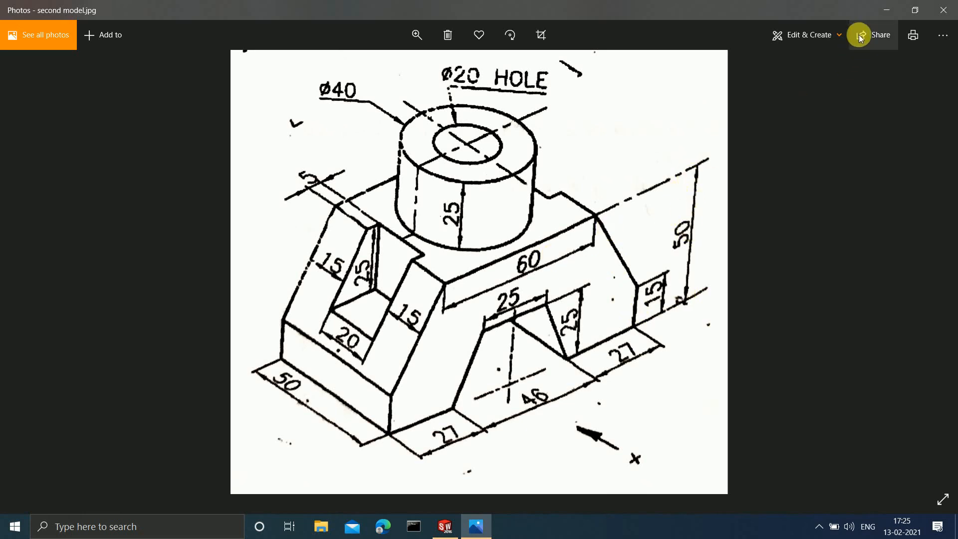
pyautogui.click(887, 10)
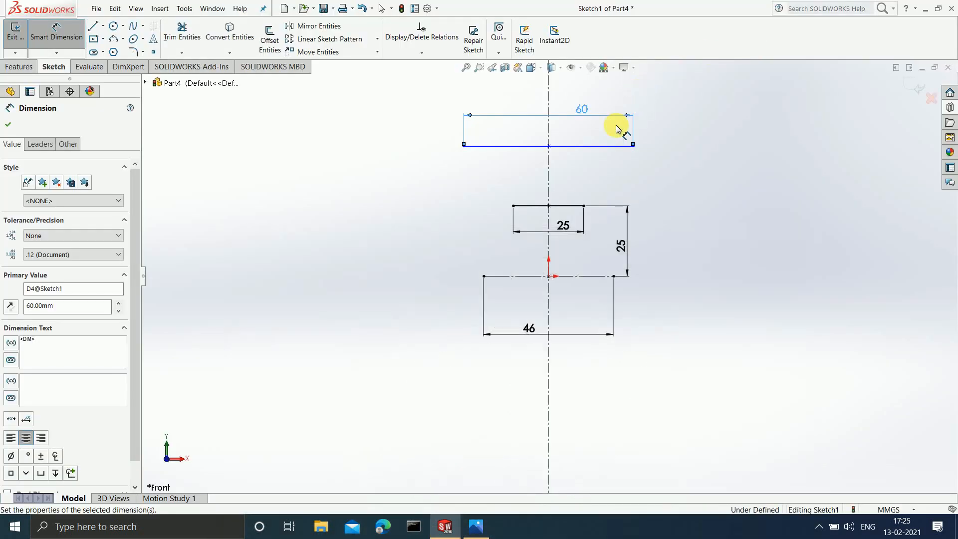
pyautogui.click(606, 146)
pyautogui.click(589, 276)
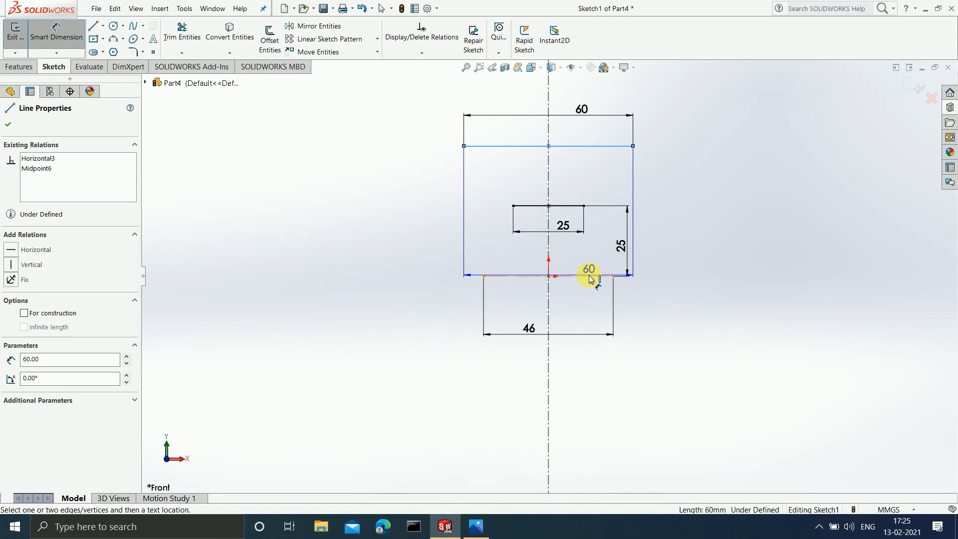
pyautogui.click(732, 229)
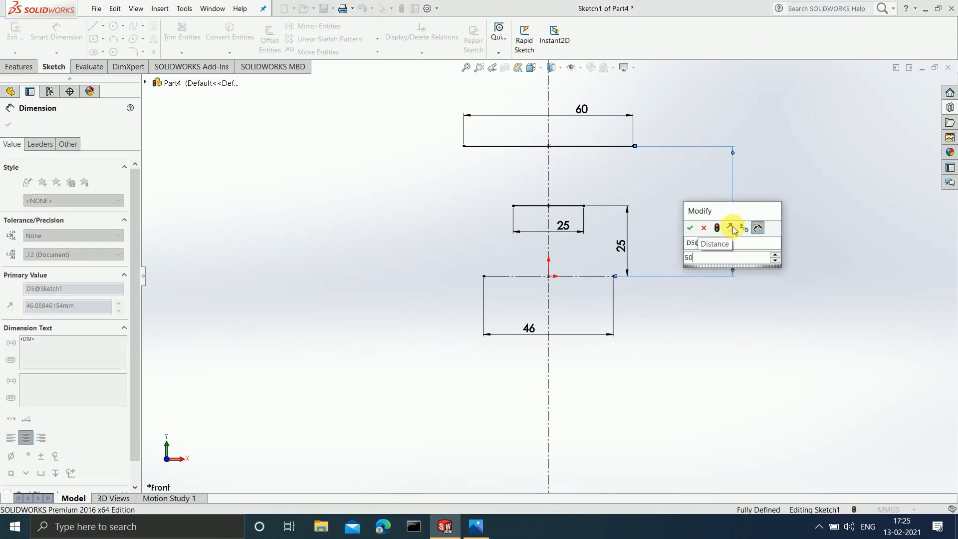
pyautogui.press('Return')
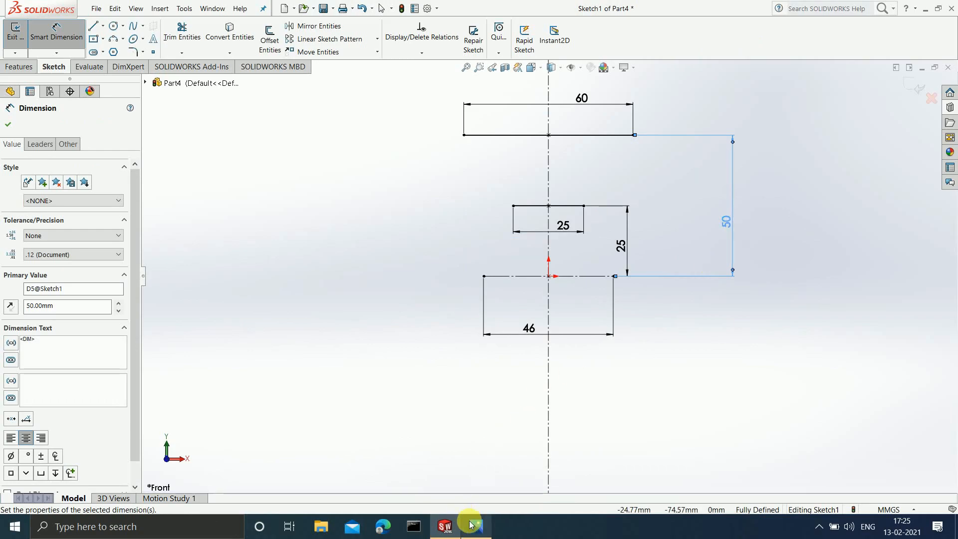
# Step: Consult the reference drawing and sketch the opening's right sloped side from the 25 mm line's right endpoint to the 46 mm base line's right endpoint
pyautogui.click(476, 526)
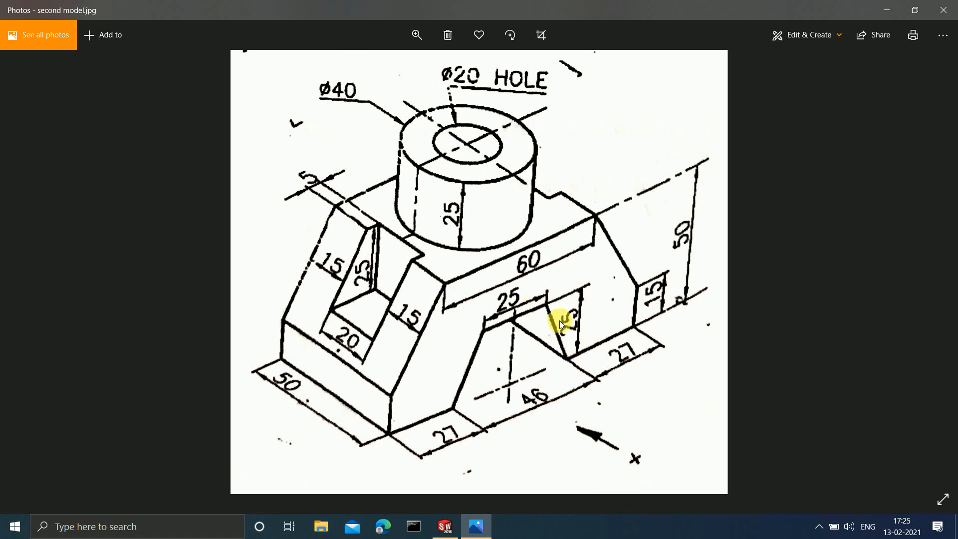
pyautogui.click(886, 10)
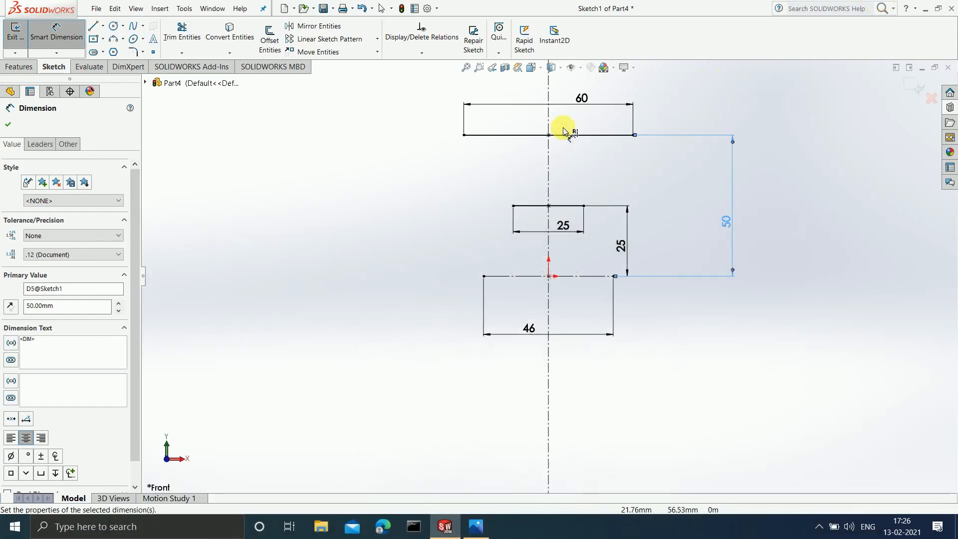
pyautogui.click(93, 27)
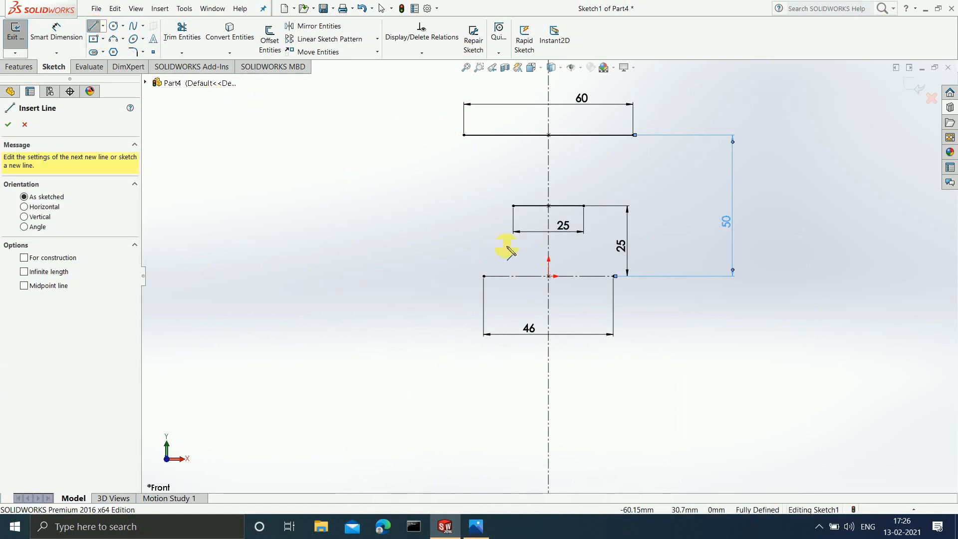
pyautogui.click(584, 205)
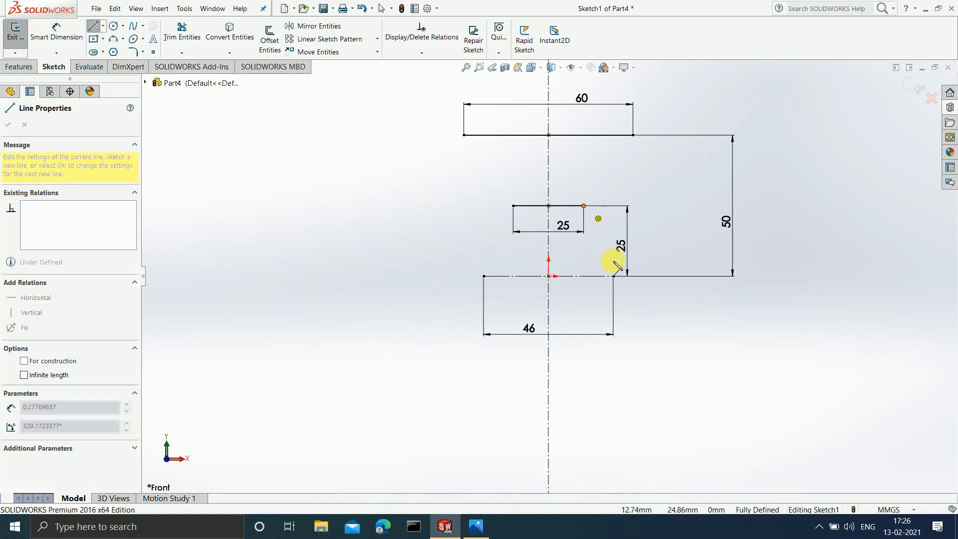
pyautogui.click(614, 276)
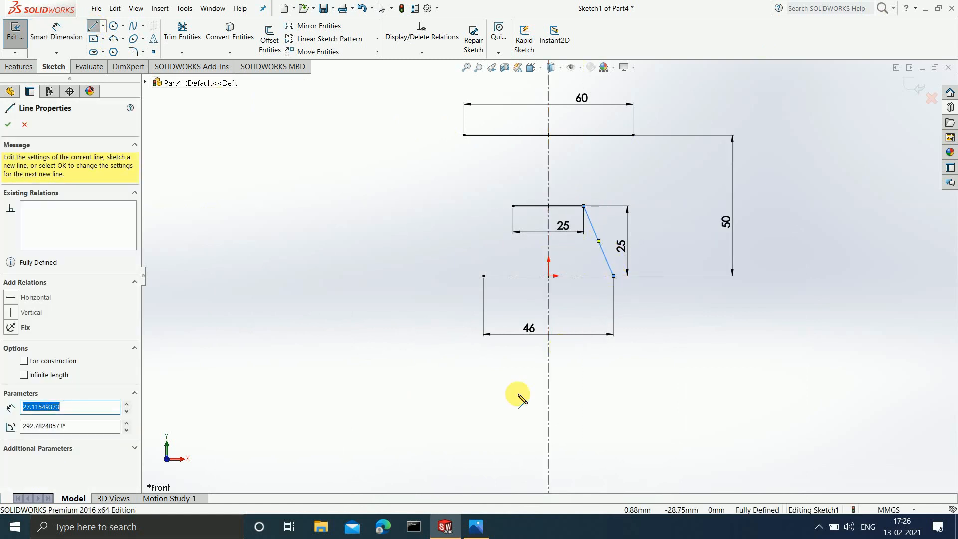
# Step: Check the base in the reference drawing and sketch a horizontal line about 25 mm long outward from the sloped line's lower endpoint
pyautogui.click(476, 526)
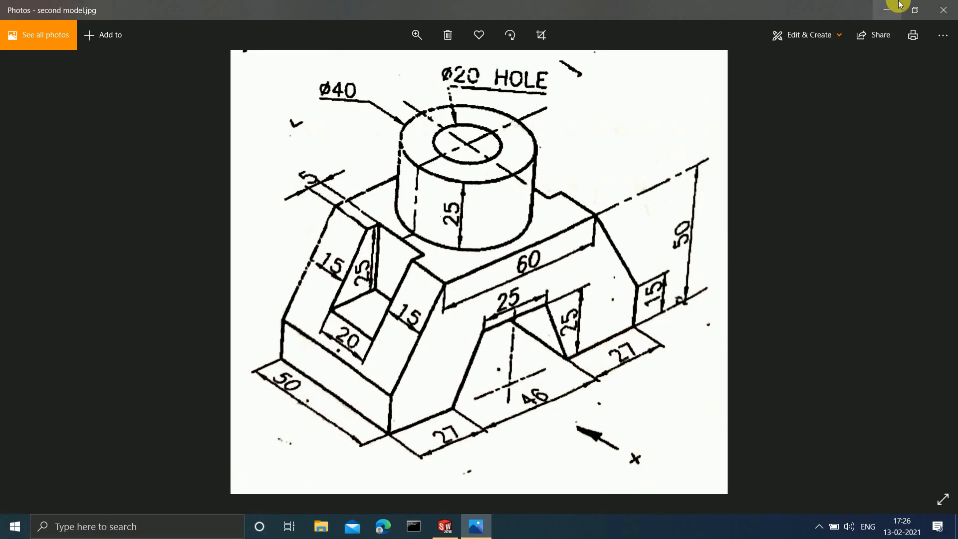
pyautogui.click(887, 10)
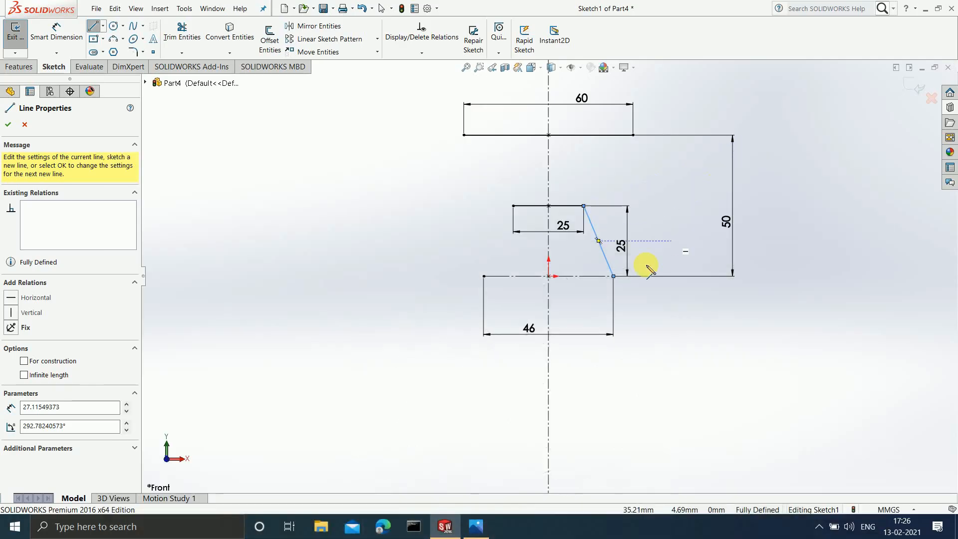
pyautogui.click(614, 277)
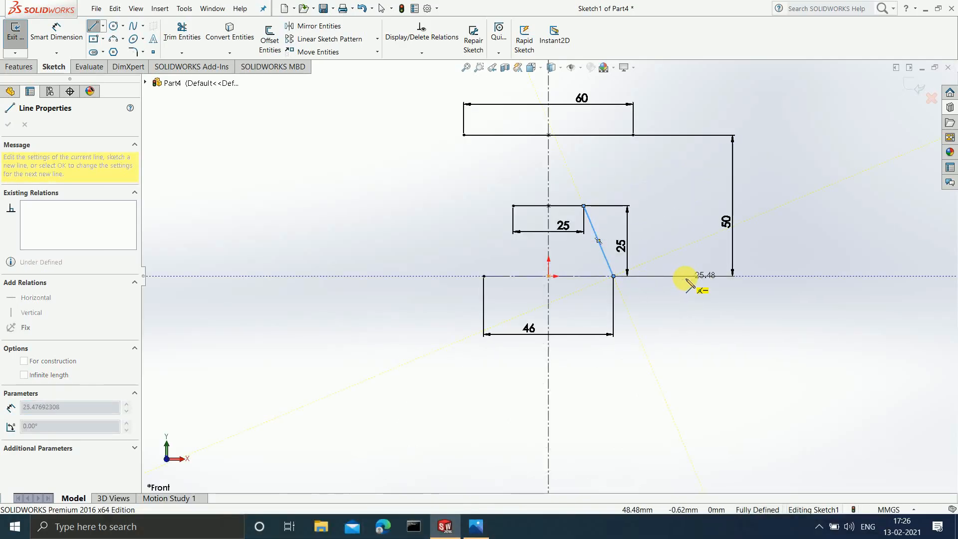
pyautogui.click(685, 276)
# Step: Dimension the right horizontal base line to a length of 27 mm
pyautogui.click(56, 30)
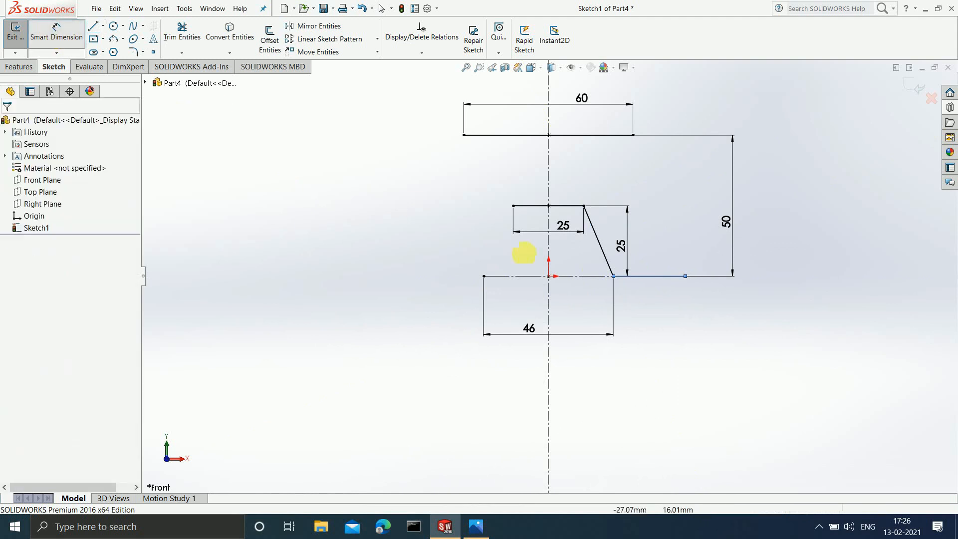
pyautogui.click(644, 277)
pyautogui.click(651, 316)
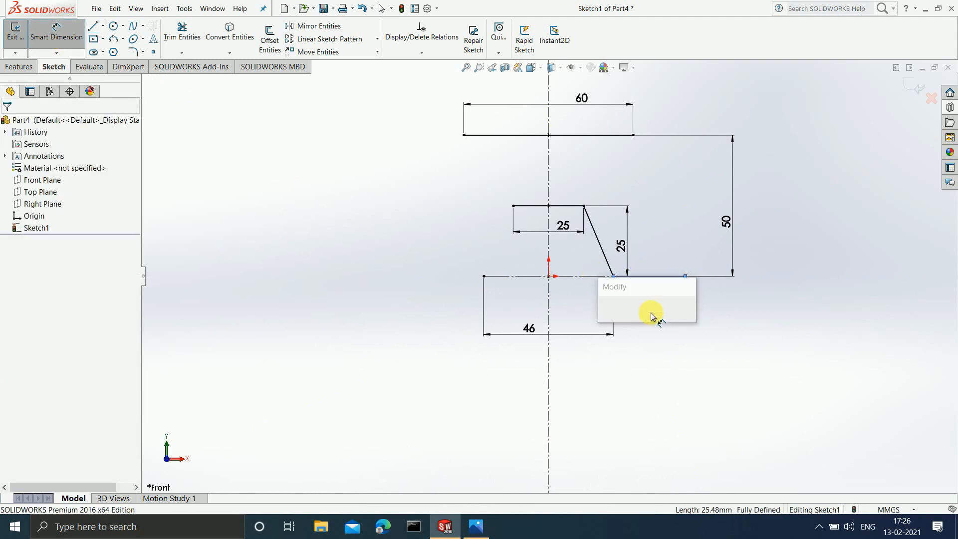
pyautogui.write('27')
pyautogui.press('Return')
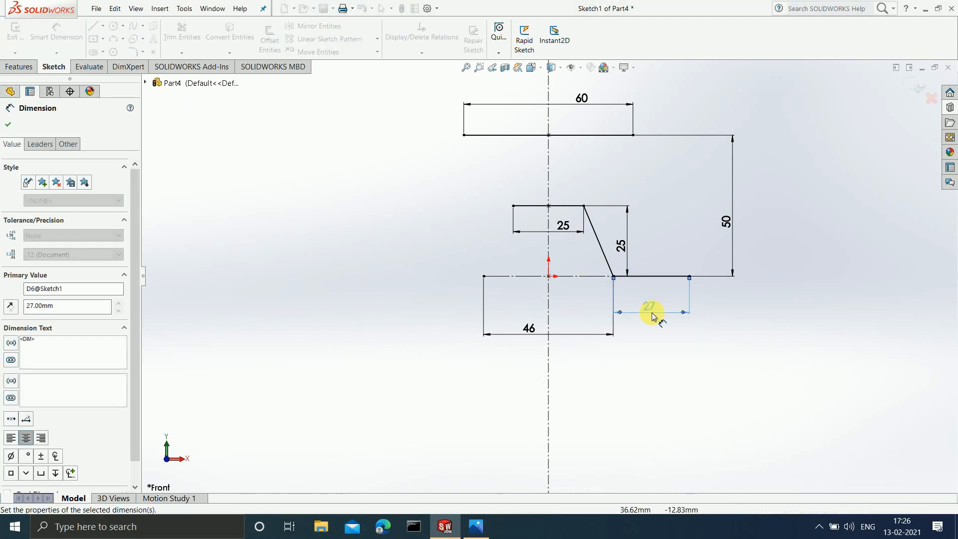
pyautogui.click(8, 125)
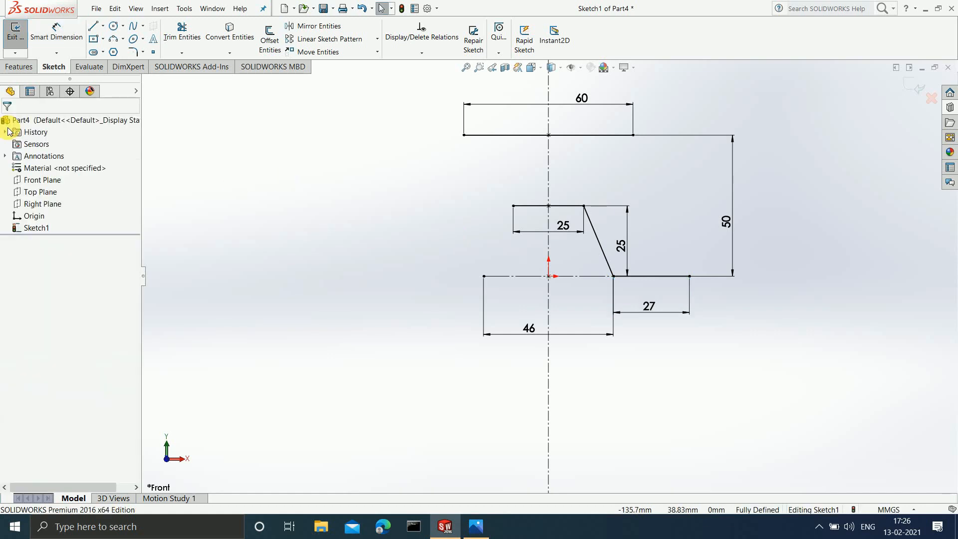
# Step: Check the side edge in the reference drawing and sketch a vertical line about 16 mm long upward from the base line's outer right endpoint
pyautogui.click(476, 527)
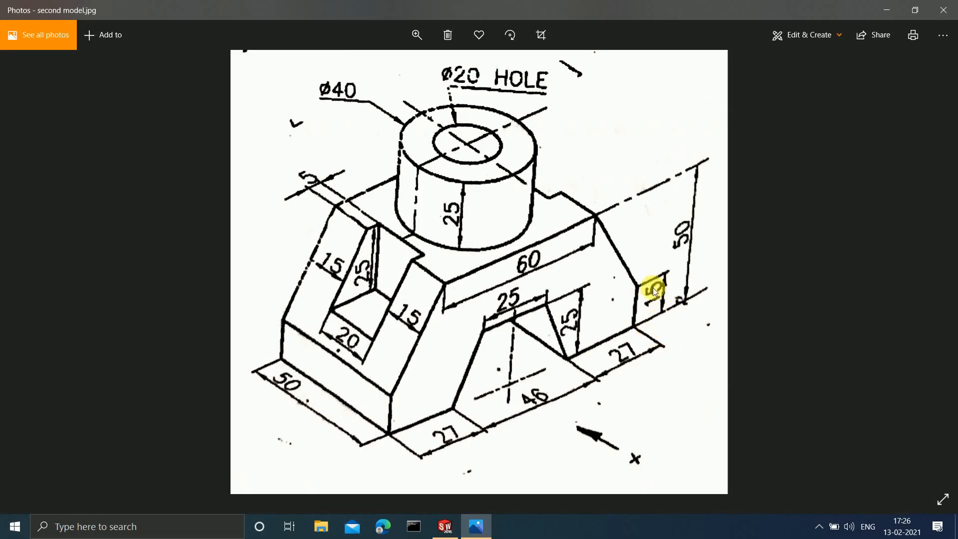
pyautogui.click(886, 10)
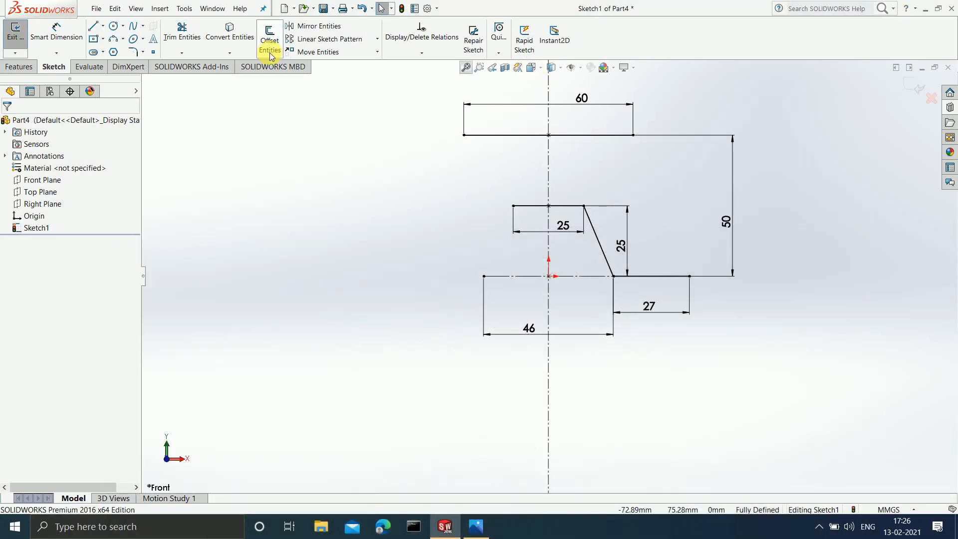
pyautogui.click(93, 26)
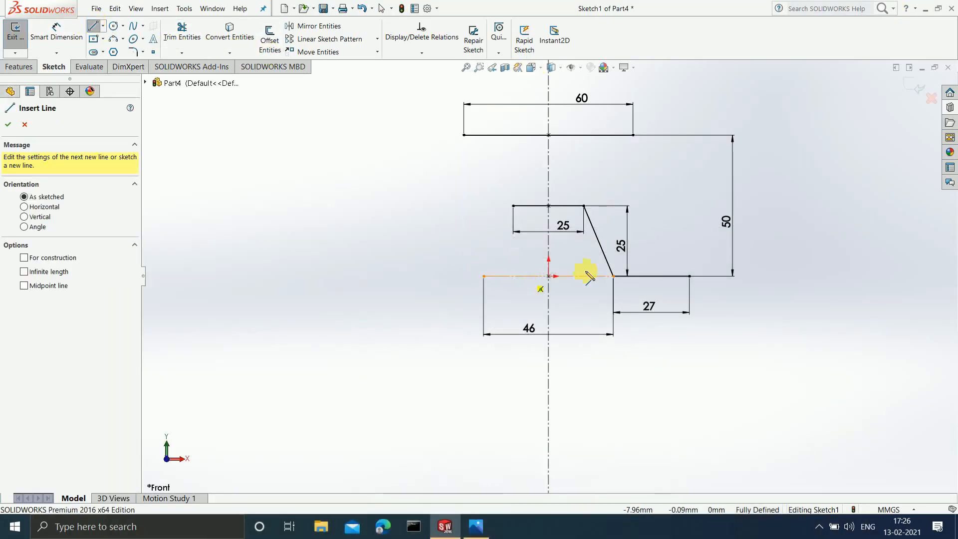
pyautogui.click(690, 276)
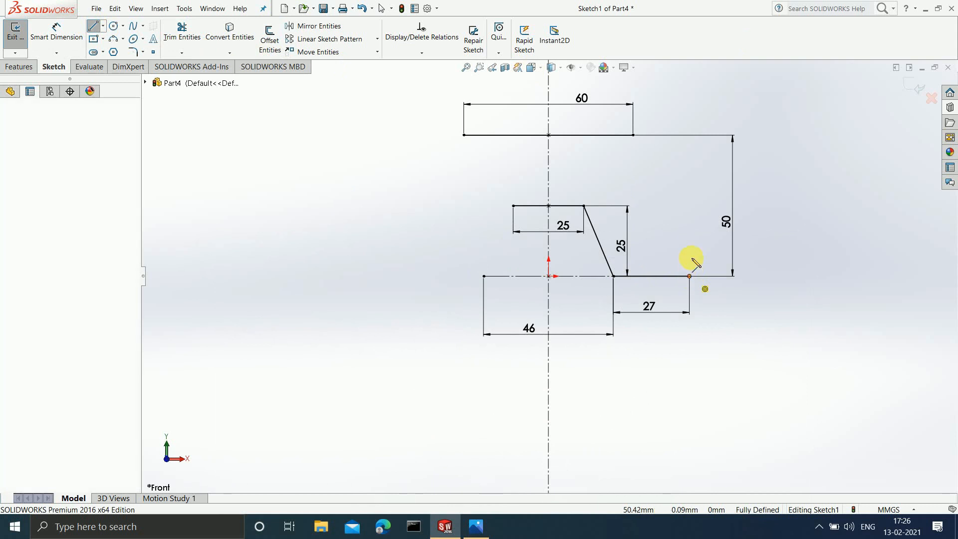
pyautogui.click(690, 232)
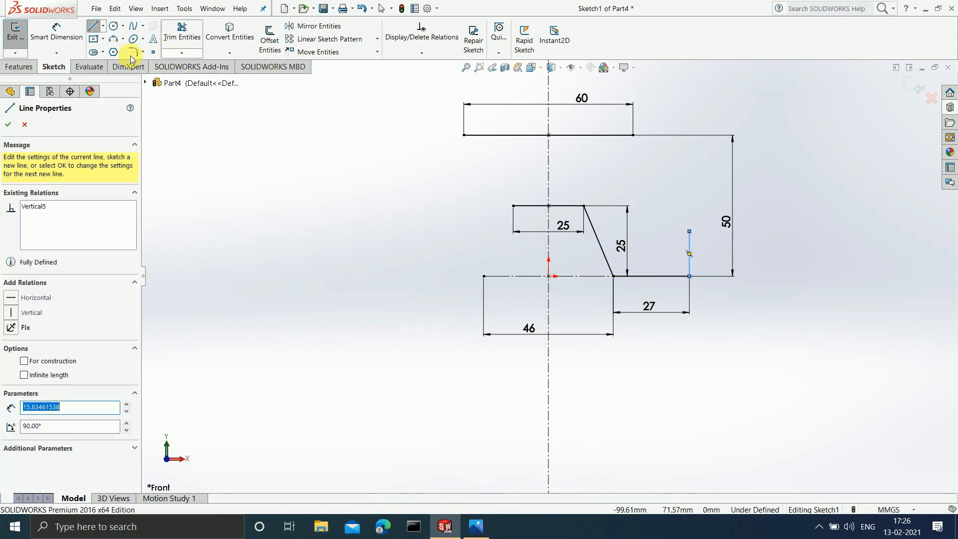
# Step: Dimension the right vertical line to 15 mm and check the adjoining outer sloped edge in the reference drawing
pyautogui.click(56, 31)
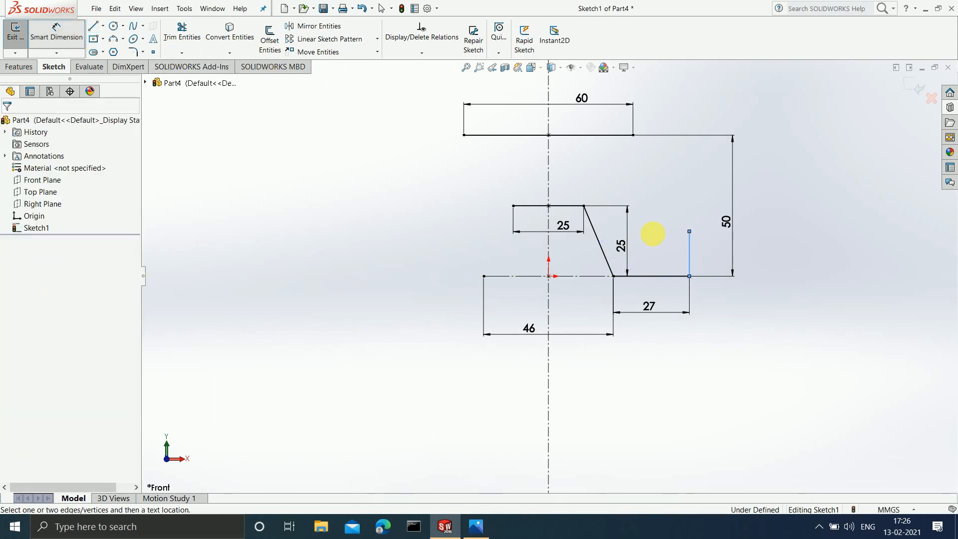
pyautogui.click(689, 256)
pyautogui.click(774, 256)
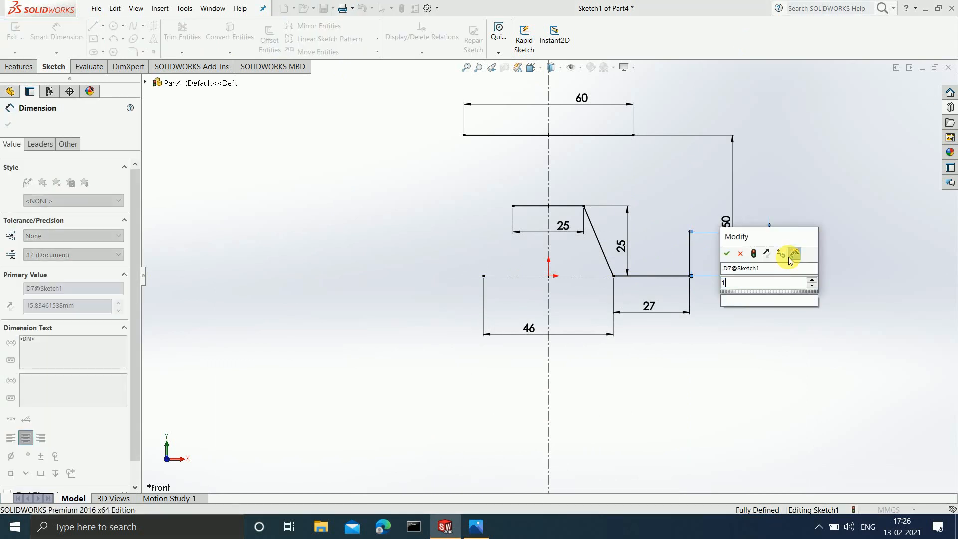
pyautogui.click(789, 256)
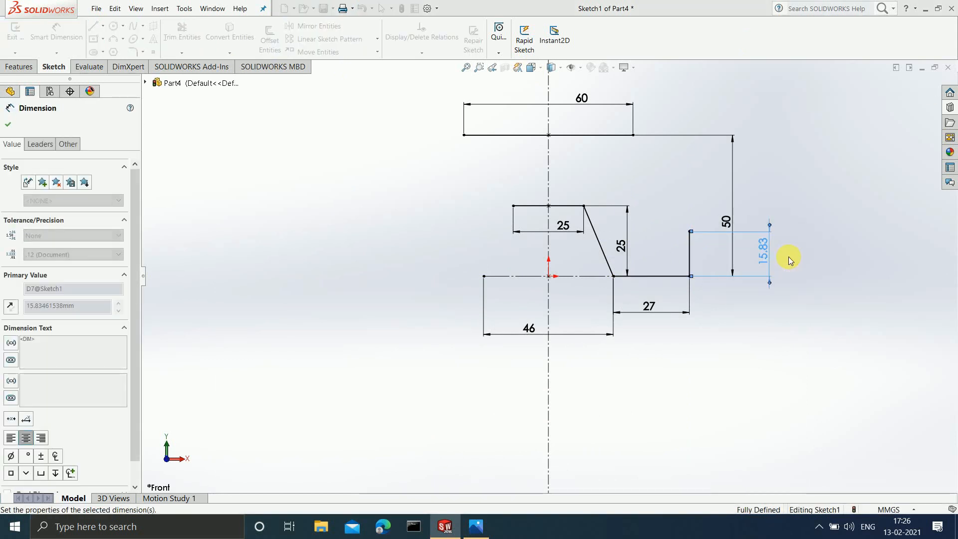
pyautogui.click(475, 526)
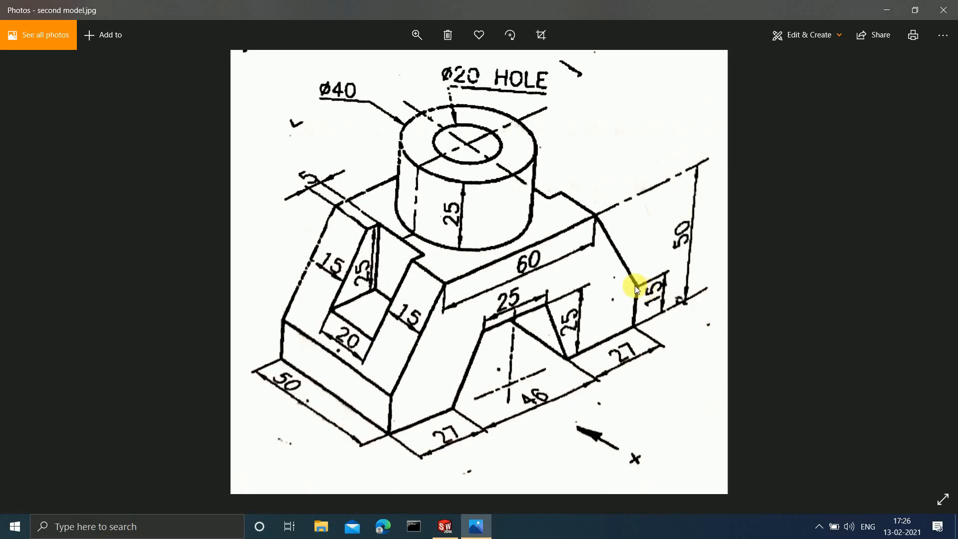
pyautogui.click(887, 9)
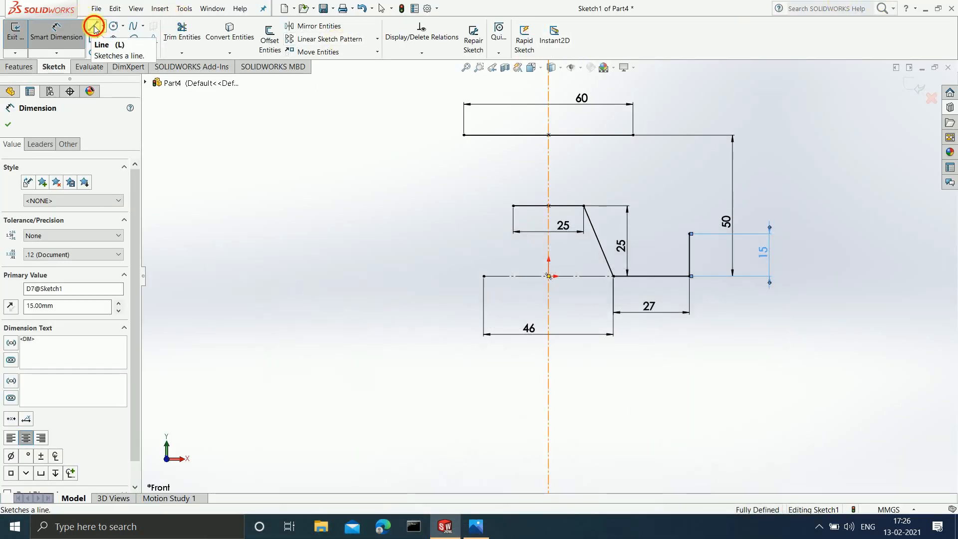
# Step: Sketch the outer sloped line from the 60 mm top line's right endpoint to the upper end of the 15 mm vertical line
pyautogui.click(93, 26)
pyautogui.click(634, 136)
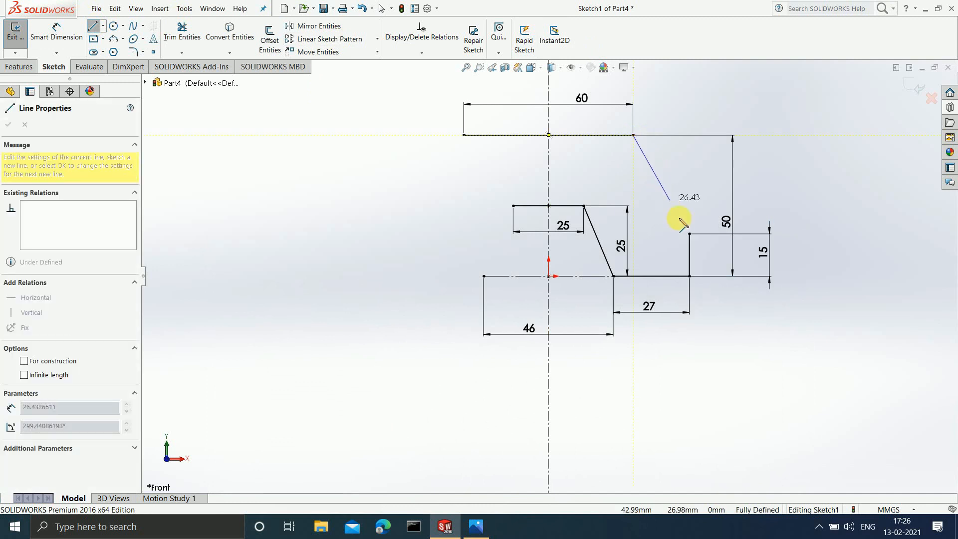
pyautogui.doubleClick(690, 234)
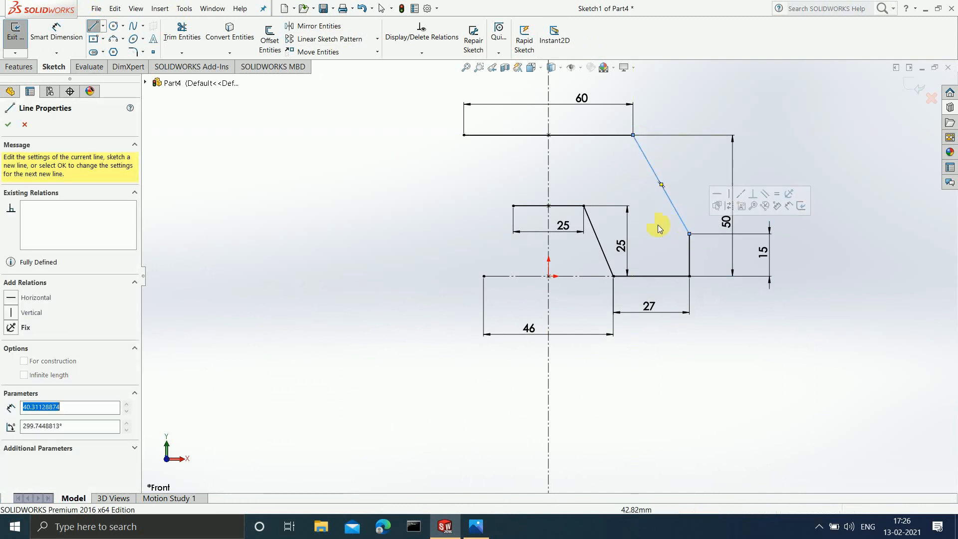
pyautogui.click(8, 129)
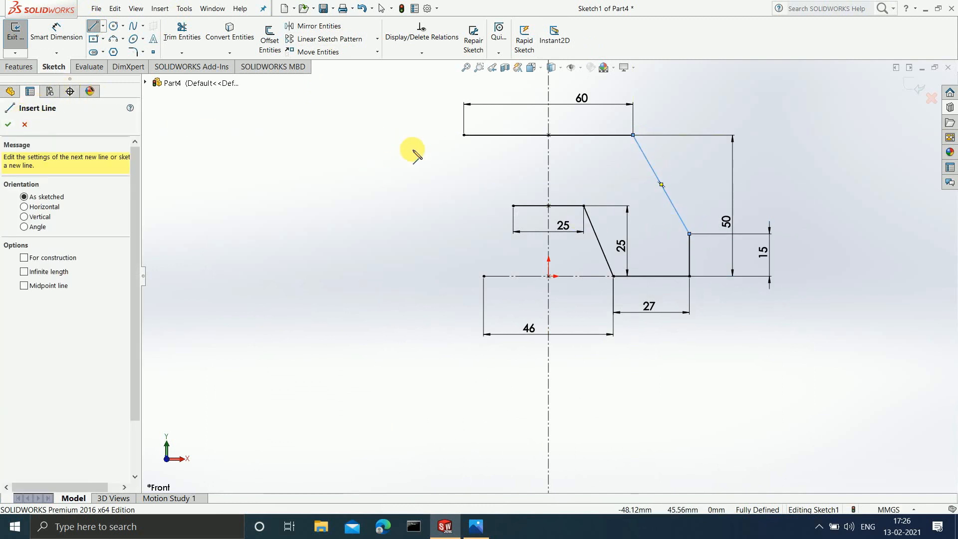
pyautogui.click(387, 163)
pyautogui.press('Escape')
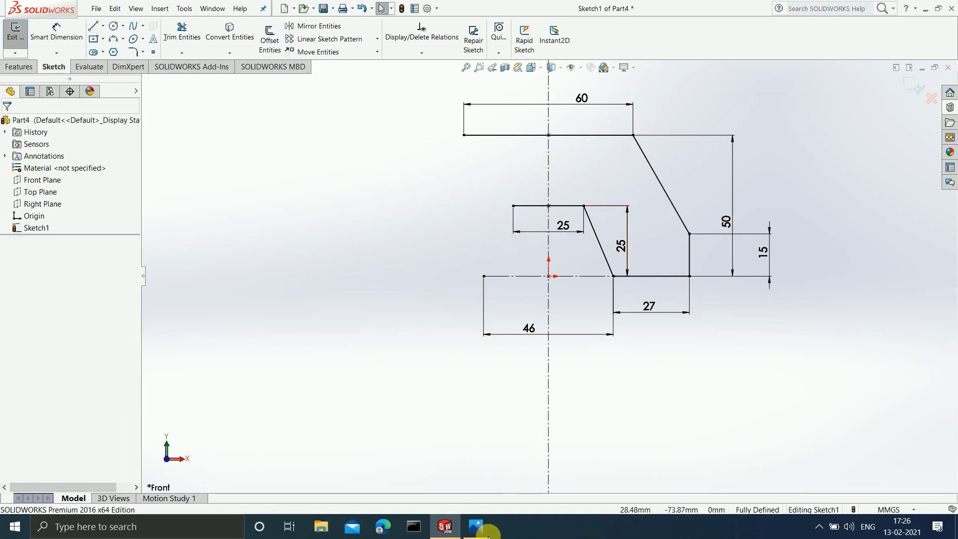
# Step: Check the profile's symmetry in the reference drawing and mirror the two sloped lines, right vertical line and right base line about the vertical centerline
pyautogui.click(476, 527)
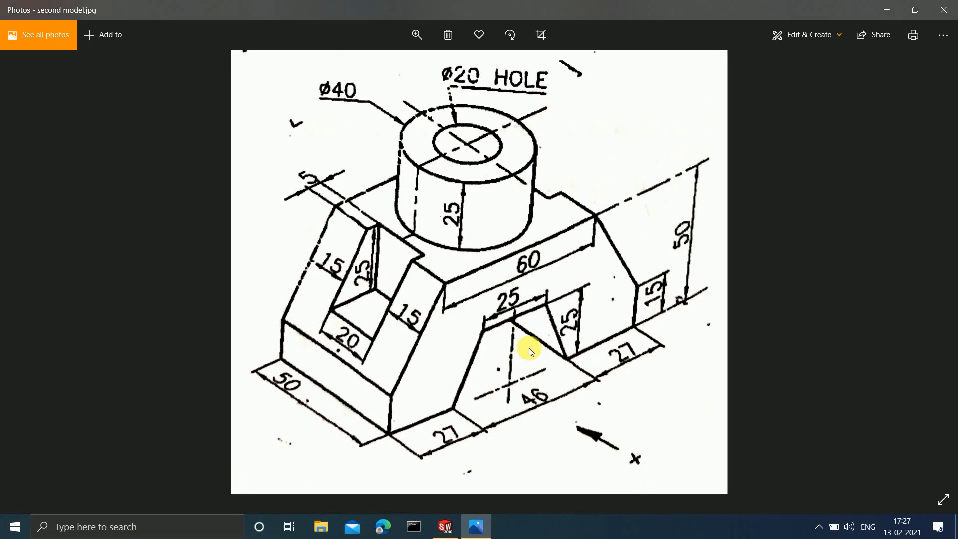
pyautogui.click(887, 10)
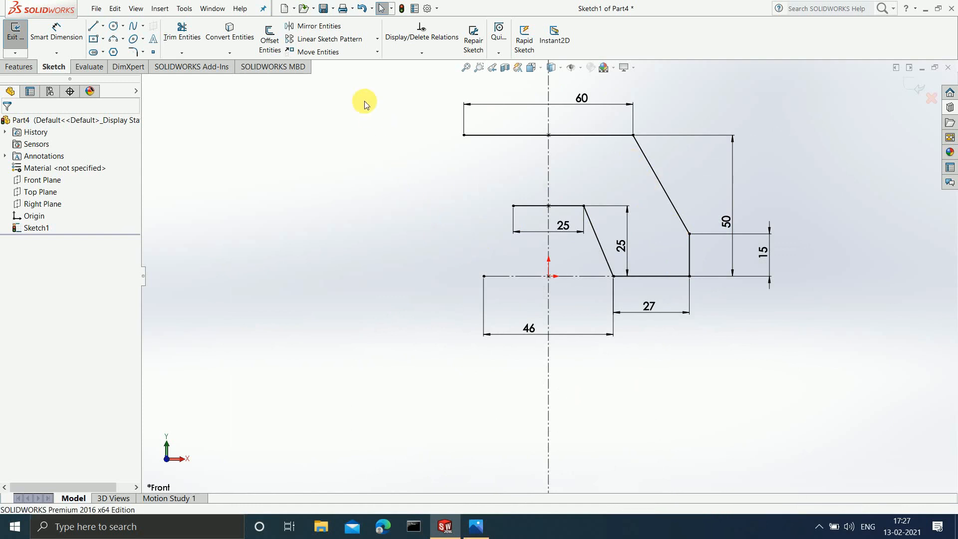
pyautogui.click(313, 26)
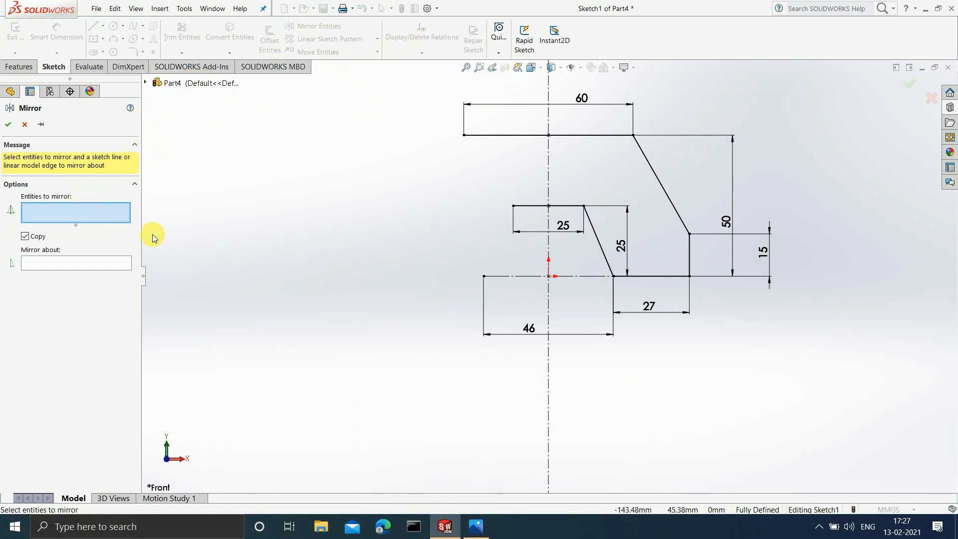
pyautogui.click(657, 179)
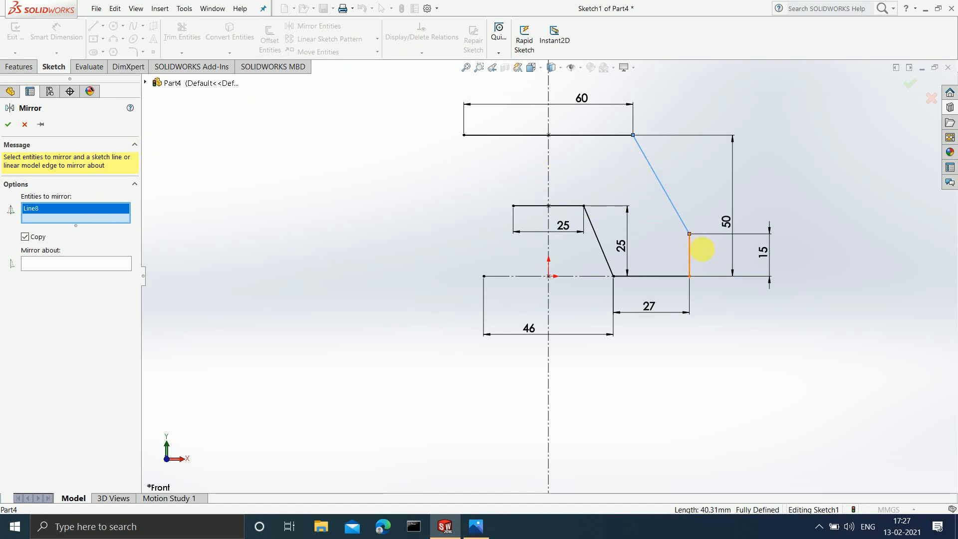
pyautogui.click(691, 257)
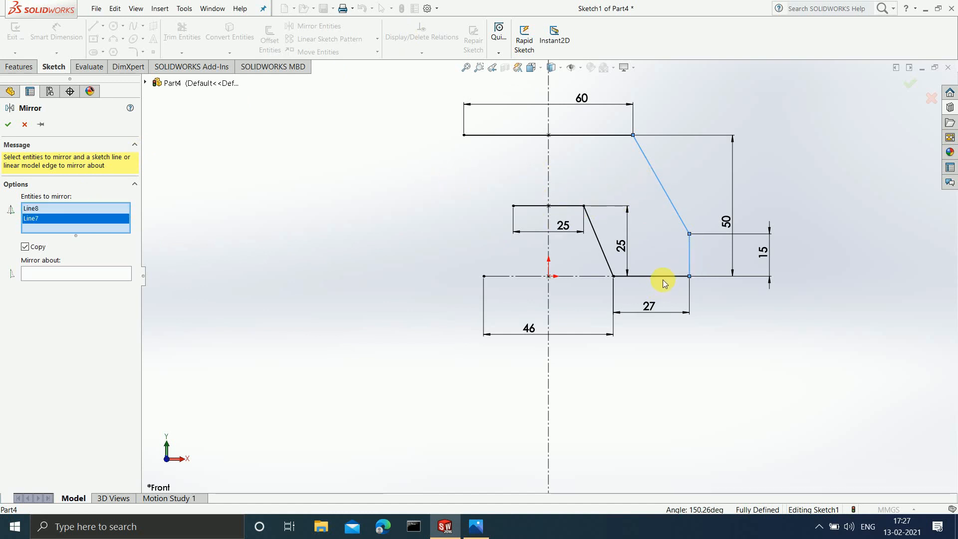
pyautogui.click(664, 278)
pyautogui.click(609, 259)
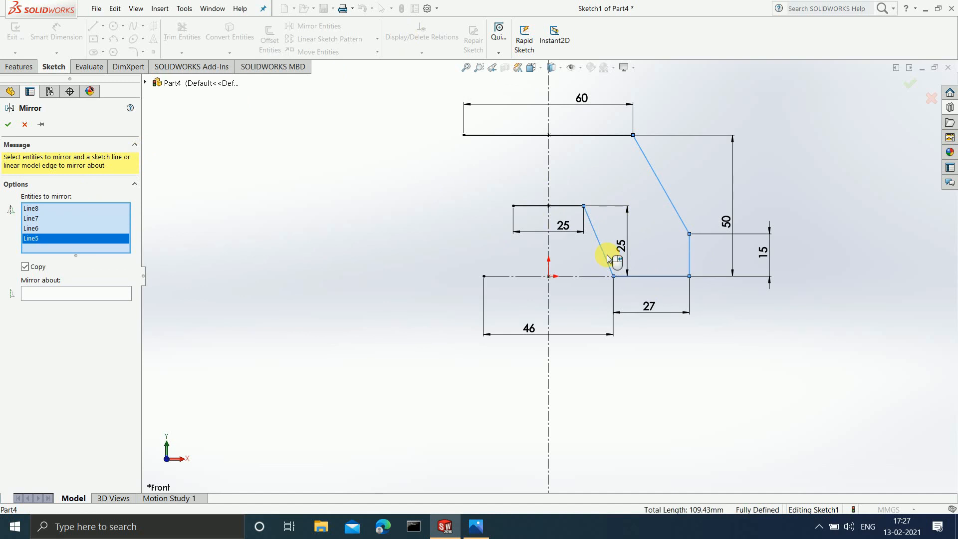
pyautogui.click(106, 295)
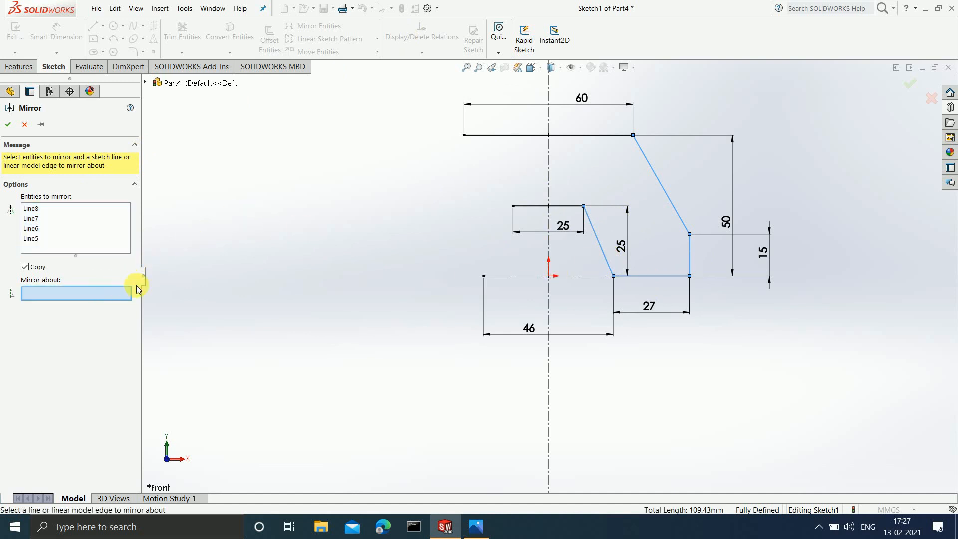
pyautogui.click(548, 189)
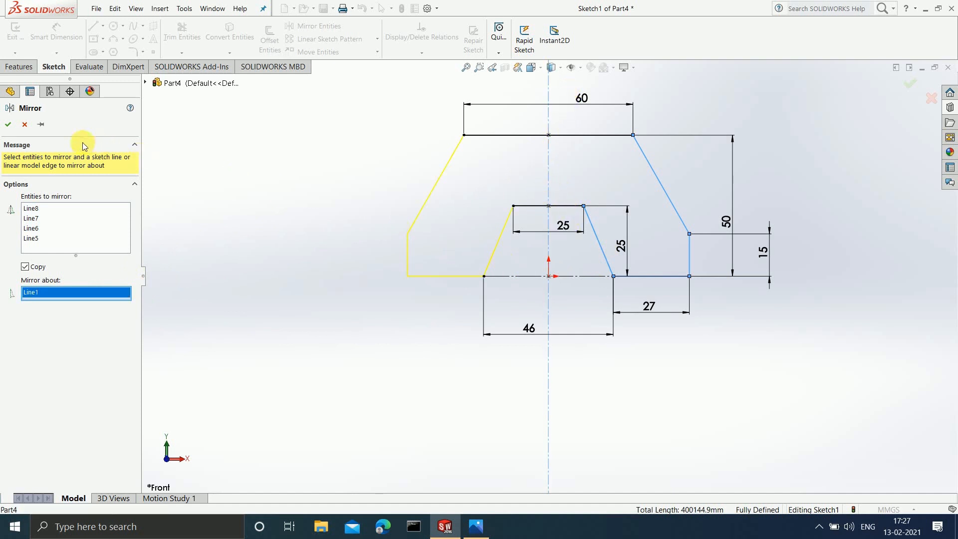
pyautogui.click(8, 126)
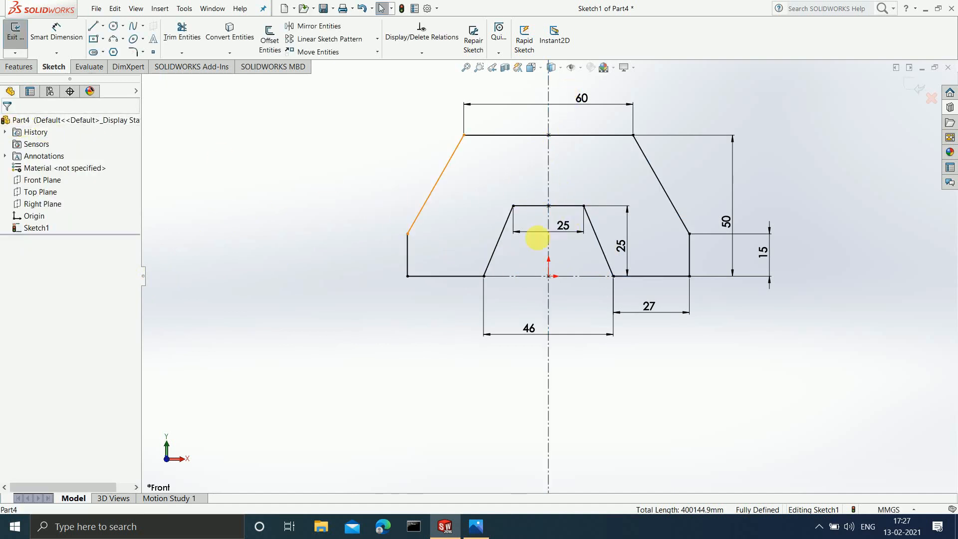
# Step: Compare the closed front profile with the reference drawing and exit the sketch
pyautogui.scroll(1, 696, 189)
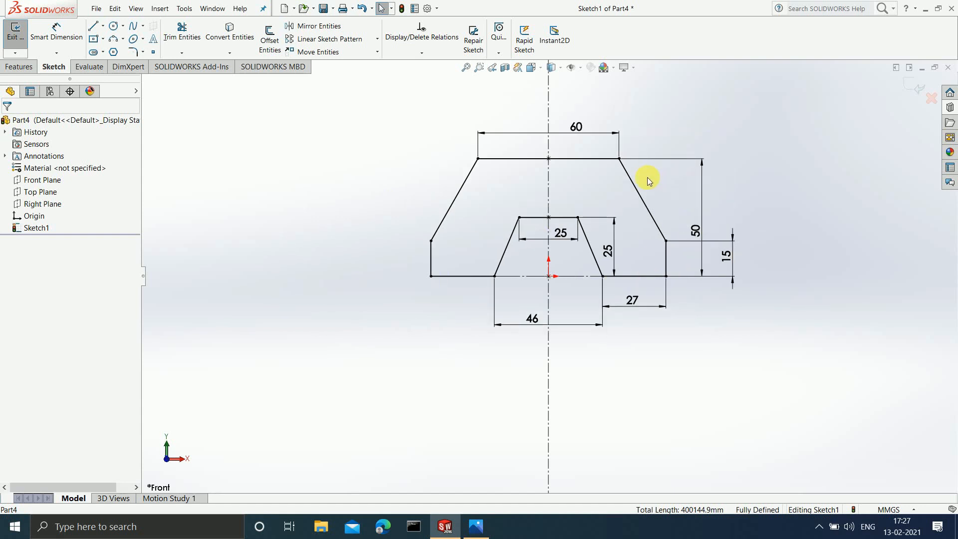
pyautogui.click(477, 525)
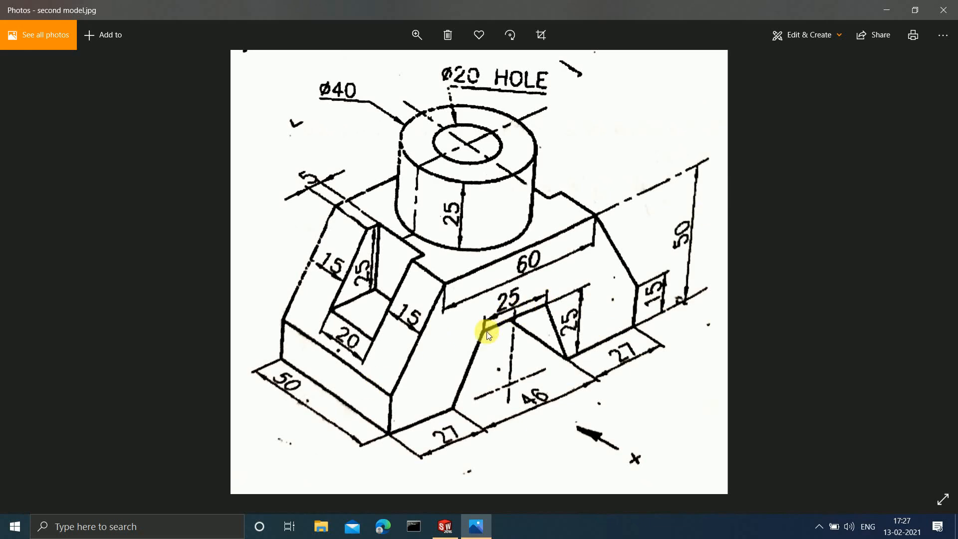
pyautogui.click(880, 17)
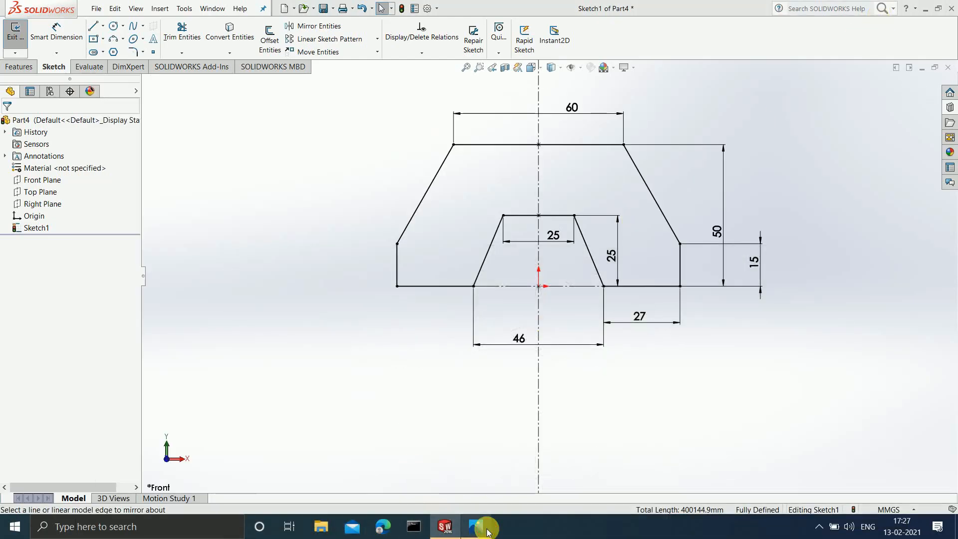
pyautogui.click(487, 531)
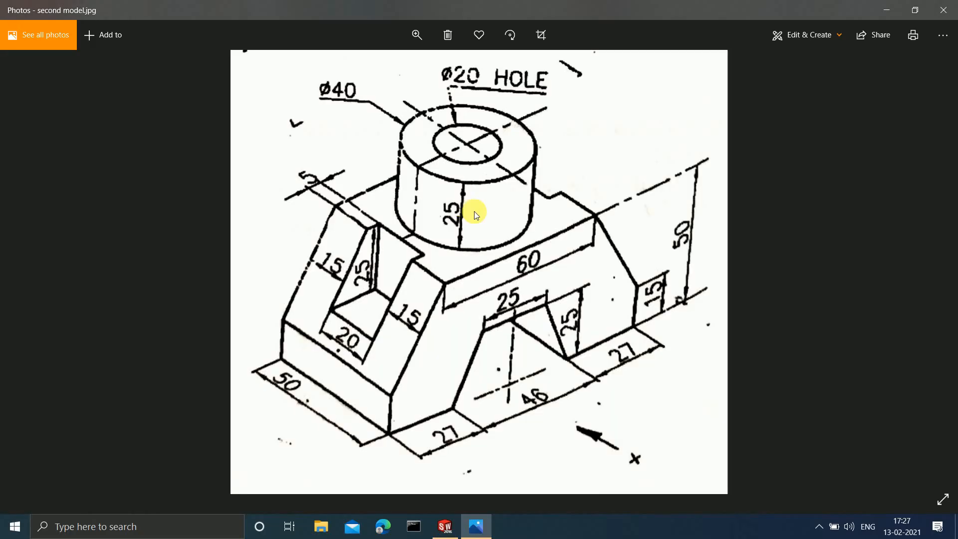
pyautogui.click(879, 5)
pyautogui.scroll(-1, 599, 157)
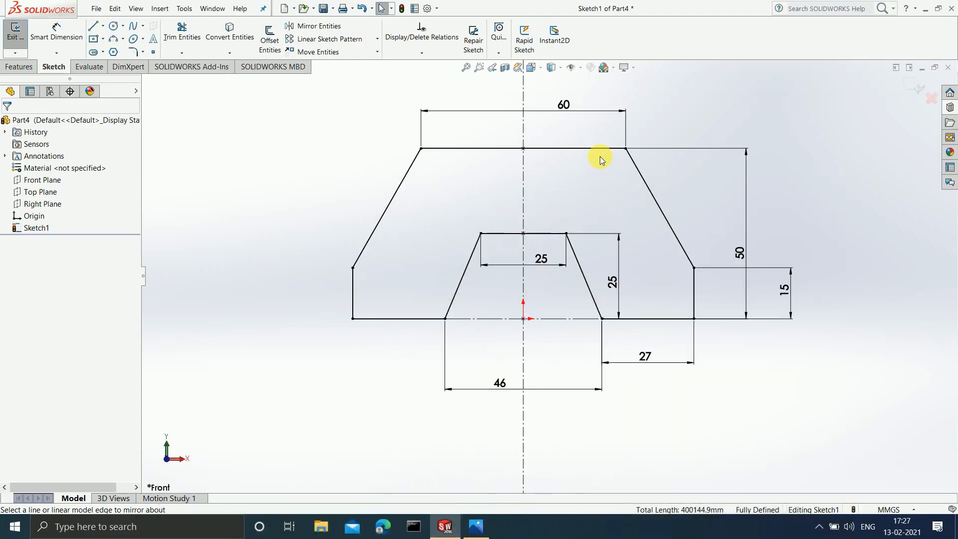
pyautogui.scroll(1, 600, 157)
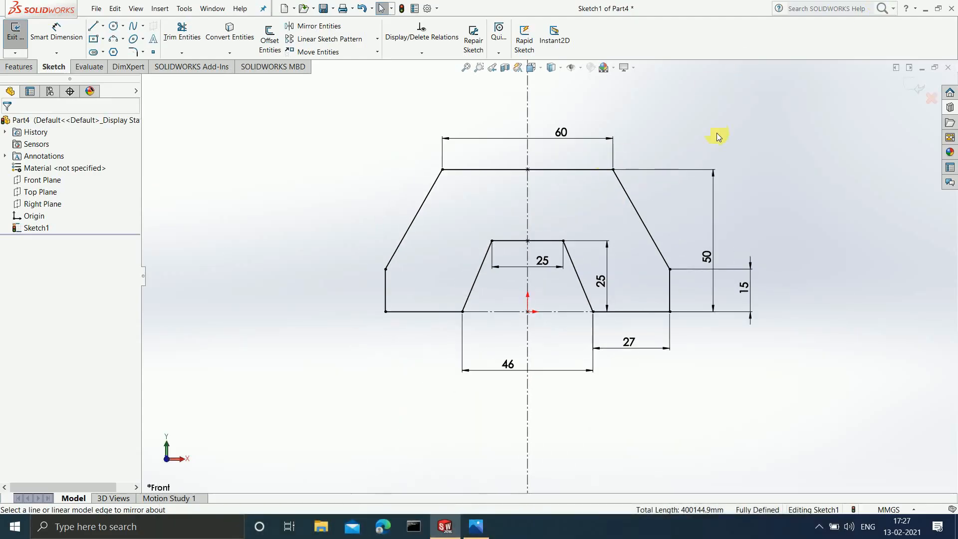
pyautogui.click(914, 88)
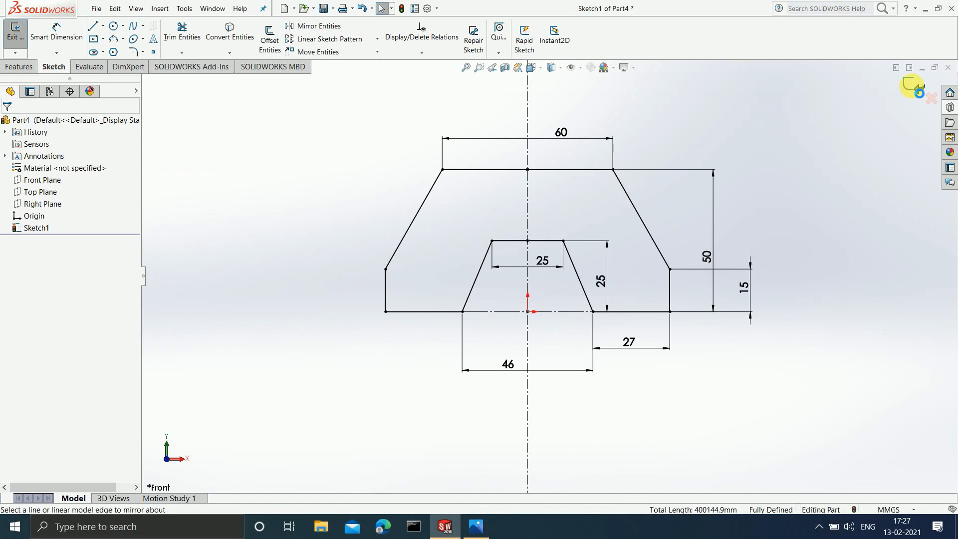
pyautogui.click(204, 253)
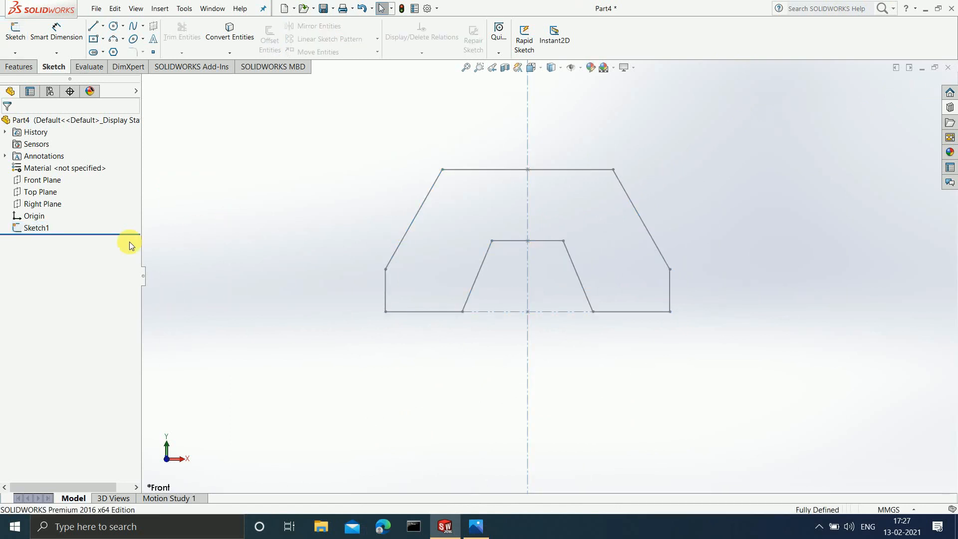
# Step: Check the bracket's depth in the reference drawing and extrude the front profile 50 mm with the Mid Plane end condition
pyautogui.click(46, 230)
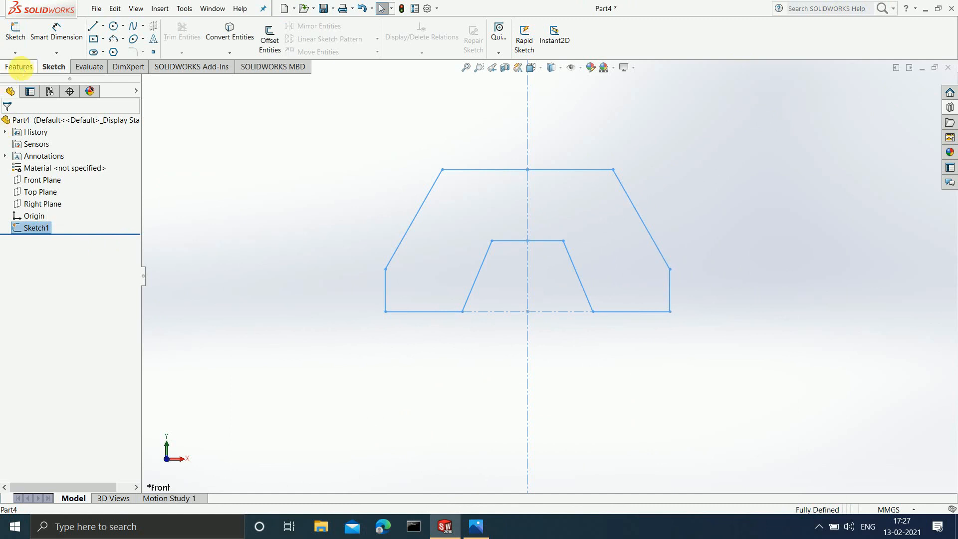
pyautogui.click(21, 67)
pyautogui.click(21, 41)
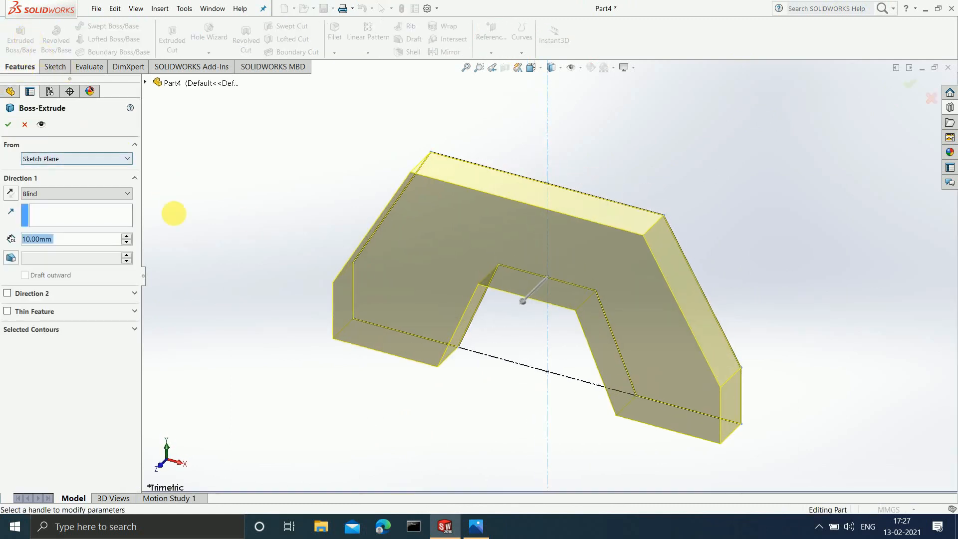
pyautogui.click(111, 192)
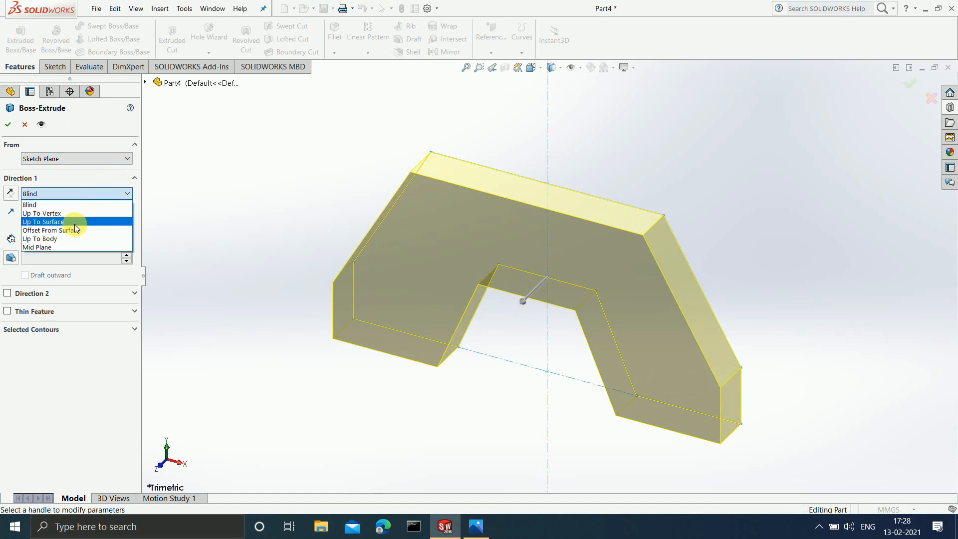
pyautogui.click(60, 246)
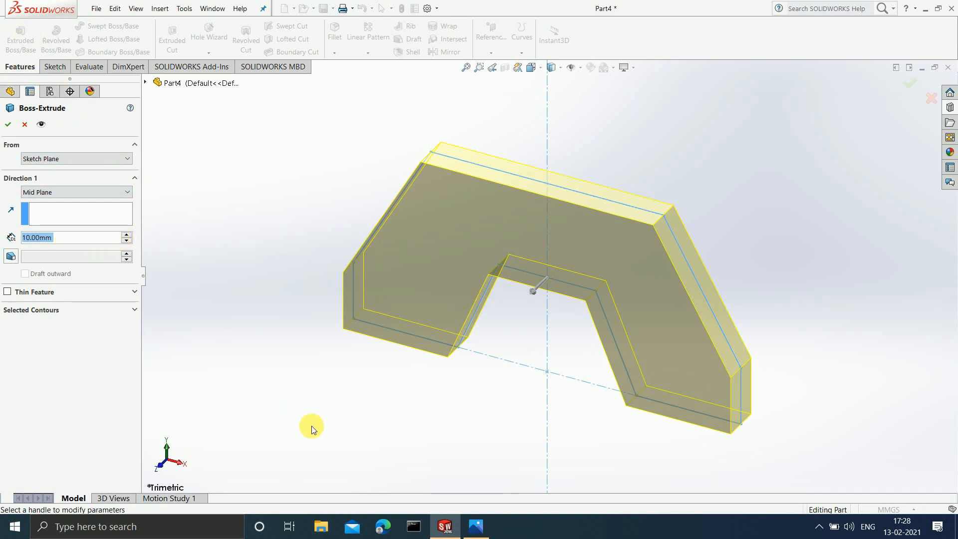
pyautogui.click(476, 525)
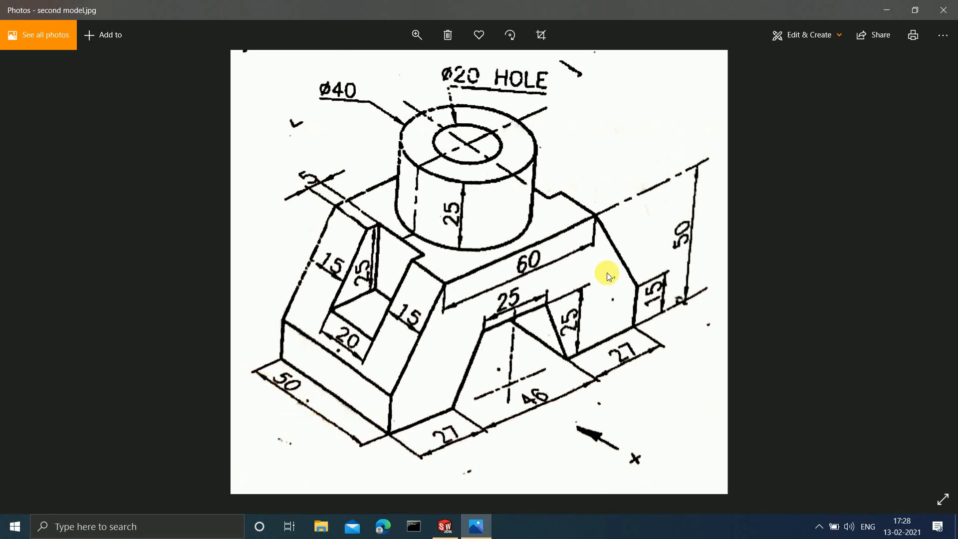
pyautogui.click(885, 9)
pyautogui.doubleClick(59, 239)
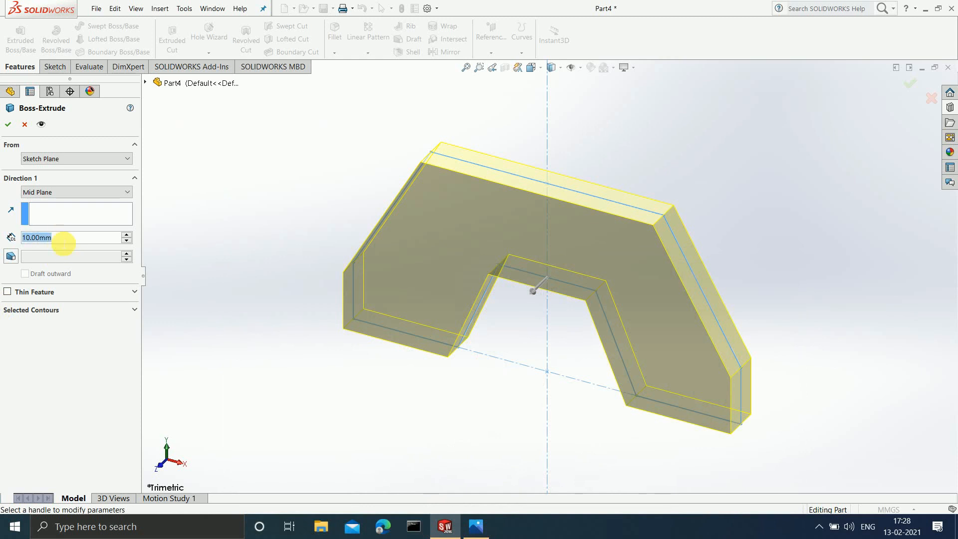
pyautogui.write('50')
pyautogui.press('Return')
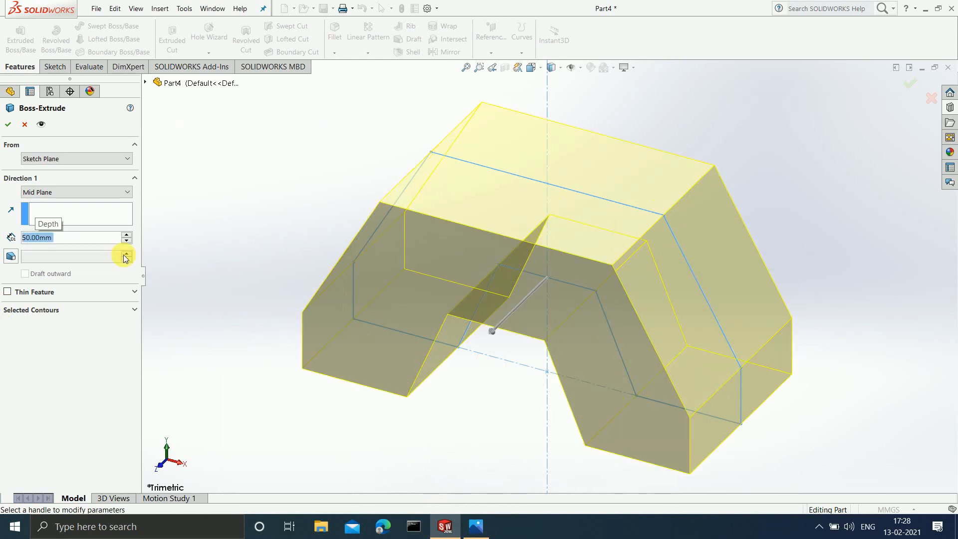
pyautogui.click(9, 123)
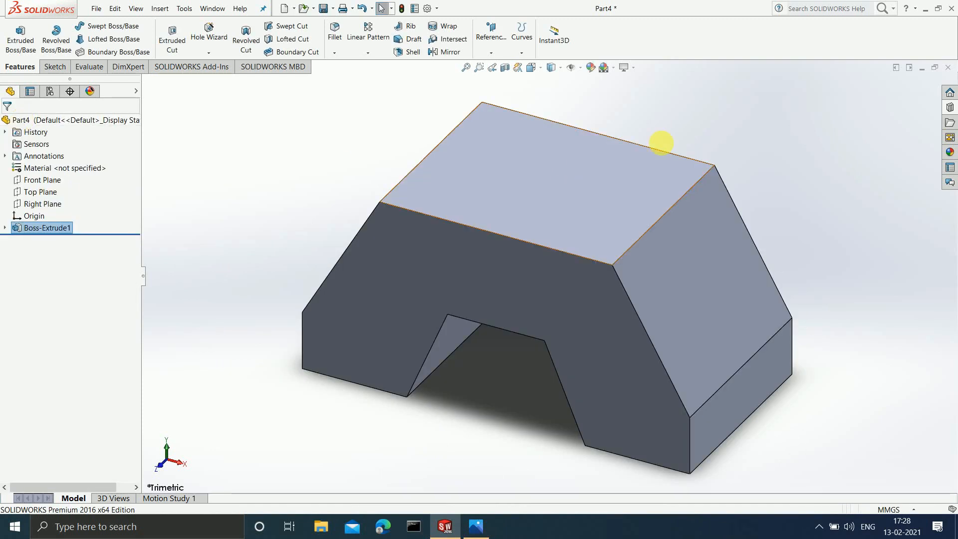
# Step: Inspect the extruded body from several angles and examine the side slot's shape and dimensions in the reference drawing
pyautogui.scroll(2, 606, 259)
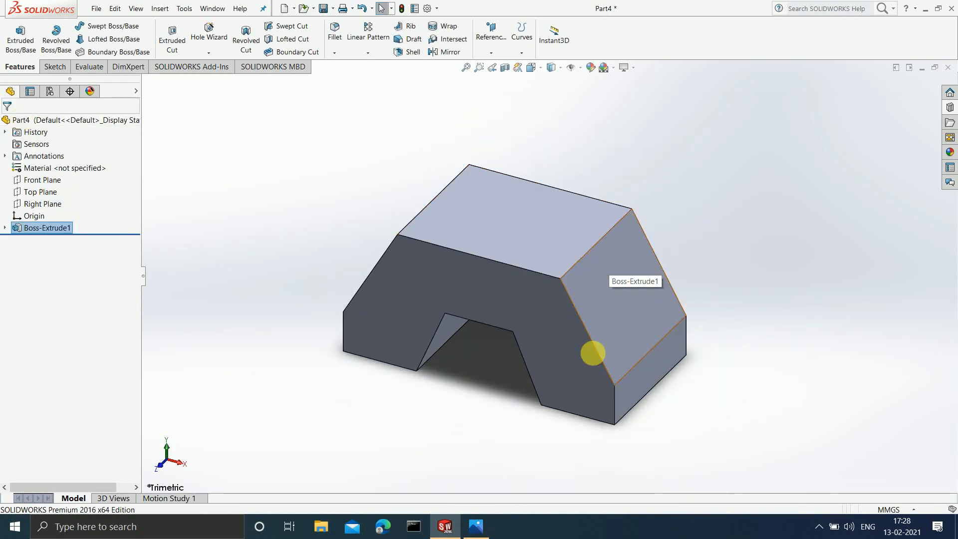
pyautogui.scroll(-2, 622, 346)
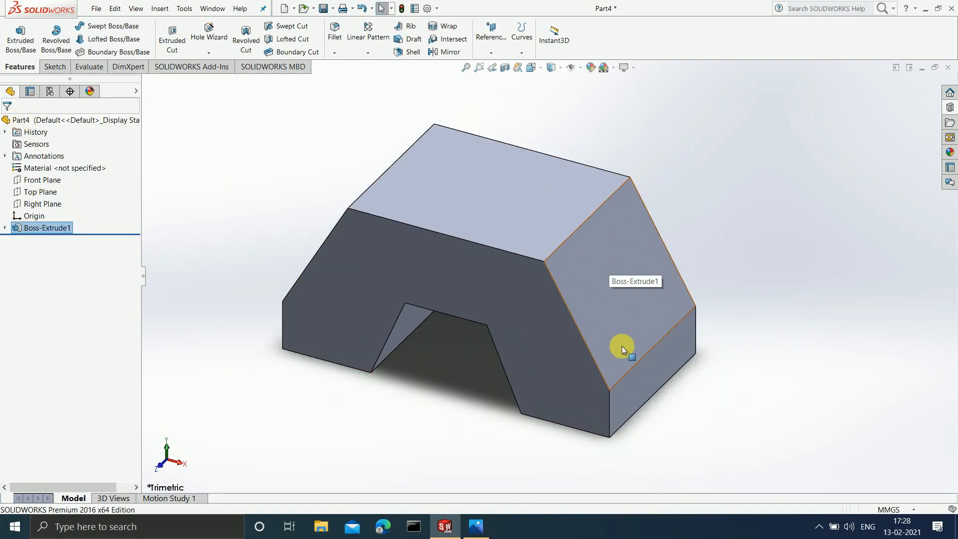
pyautogui.click(472, 529)
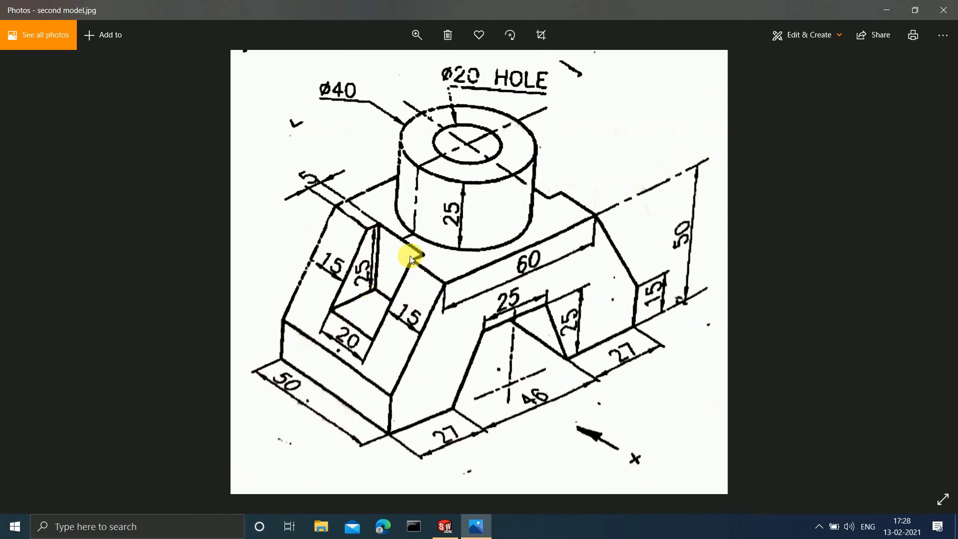
pyautogui.click(891, 6)
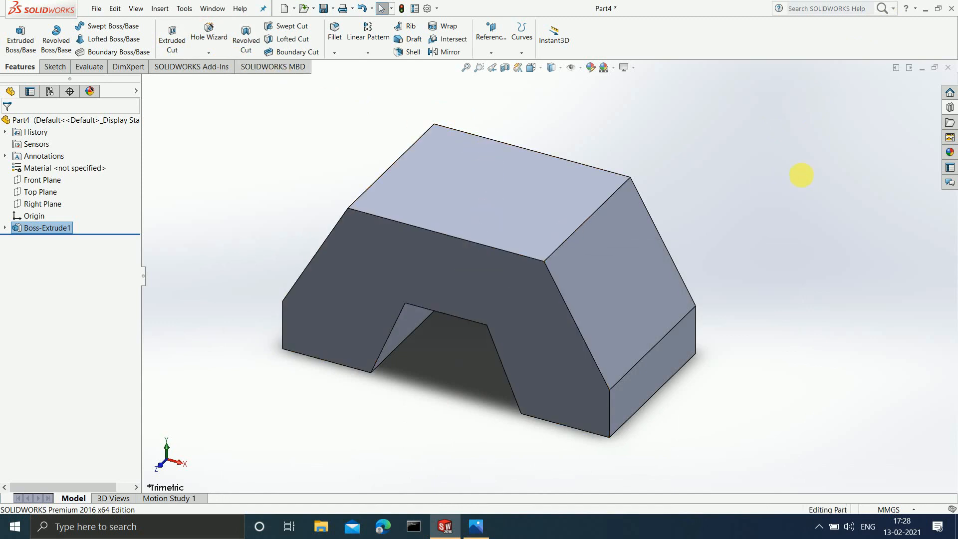
pyautogui.moveTo(800, 175); pyautogui.dragTo(716, 218, button='middle')
pyautogui.moveTo(546, 201); pyautogui.dragTo(757, 139, button='middle')
pyautogui.click(476, 527)
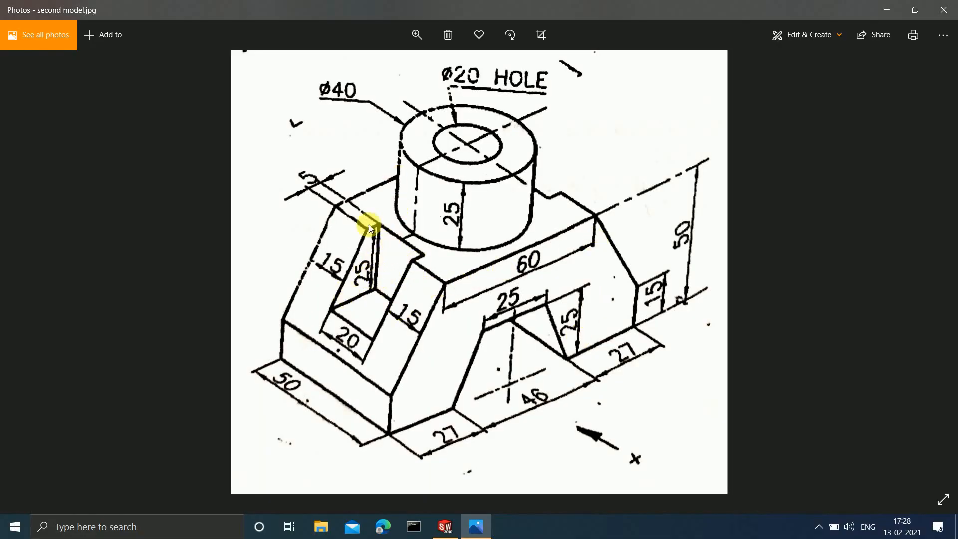
pyautogui.click(887, 9)
pyautogui.hotkey('ctrl', '7')
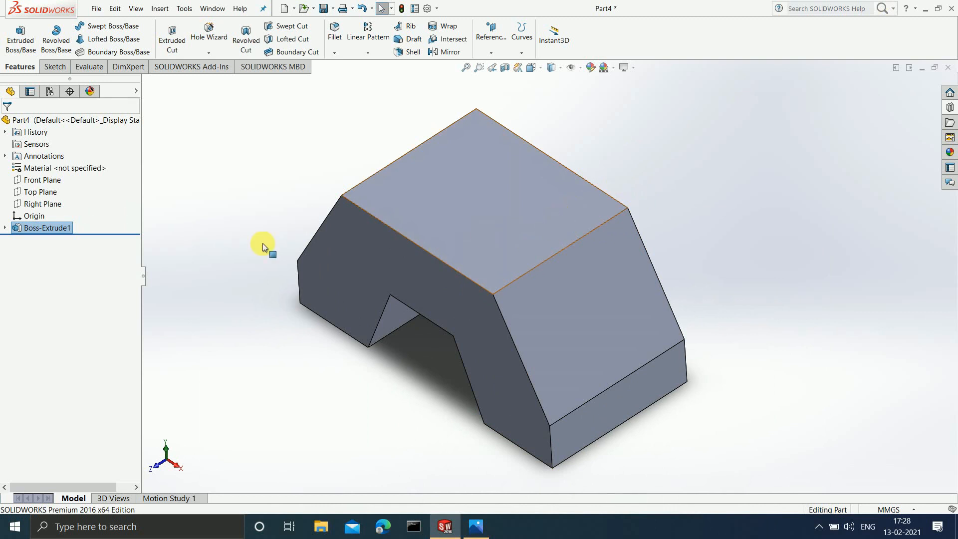
# Step: Start a sketch on the Front Plane, view it face-on and check the side slot's dimensions in the reference drawing
pyautogui.click(47, 183)
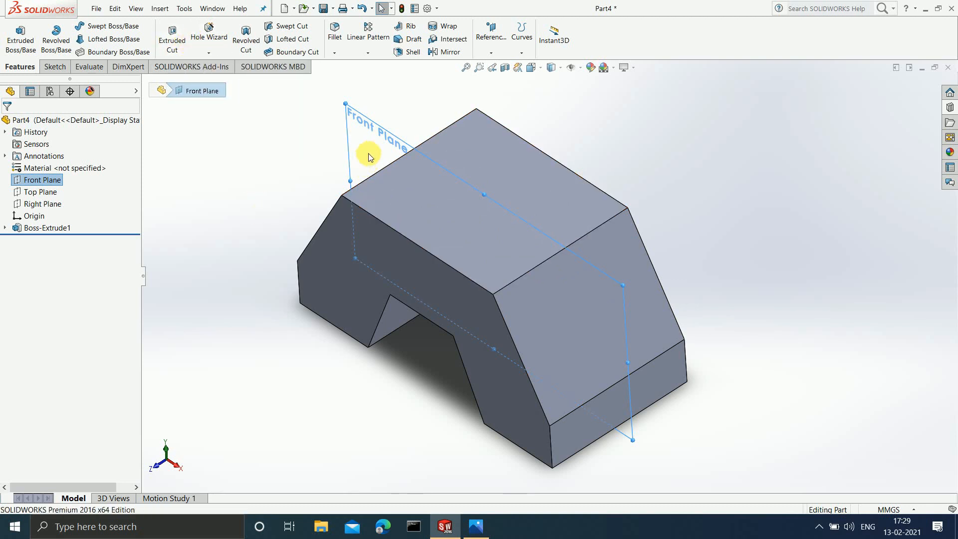
pyautogui.click(56, 68)
pyautogui.click(15, 32)
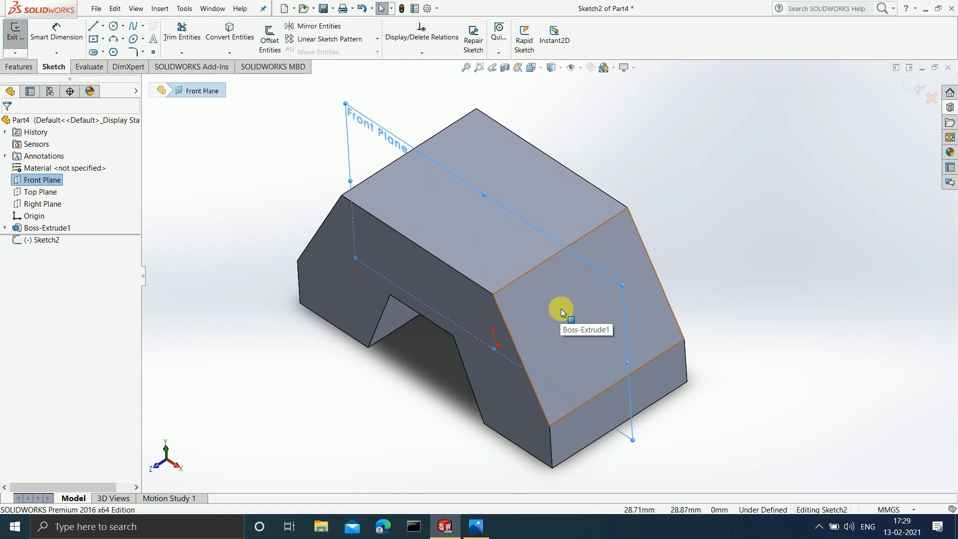
pyautogui.hotkey('ctrl', '8')
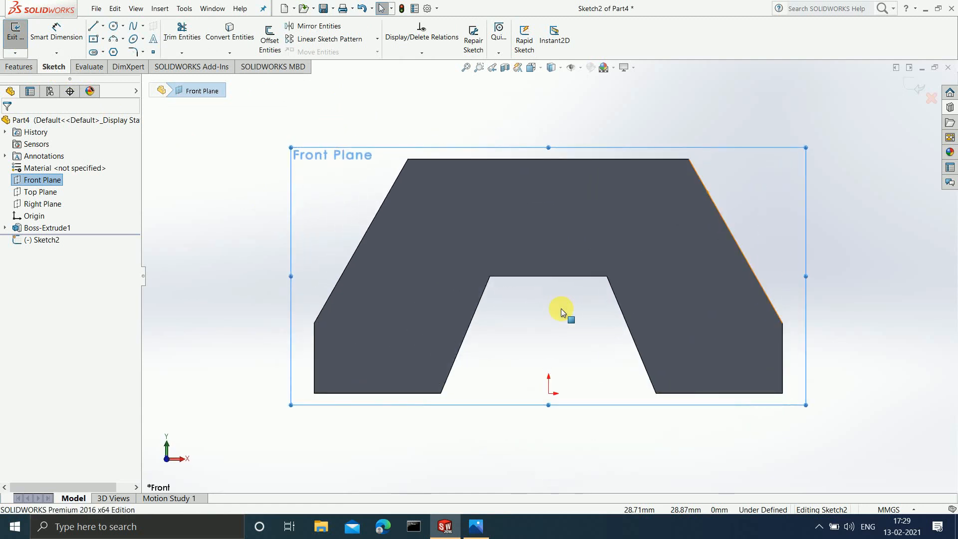
pyautogui.click(476, 527)
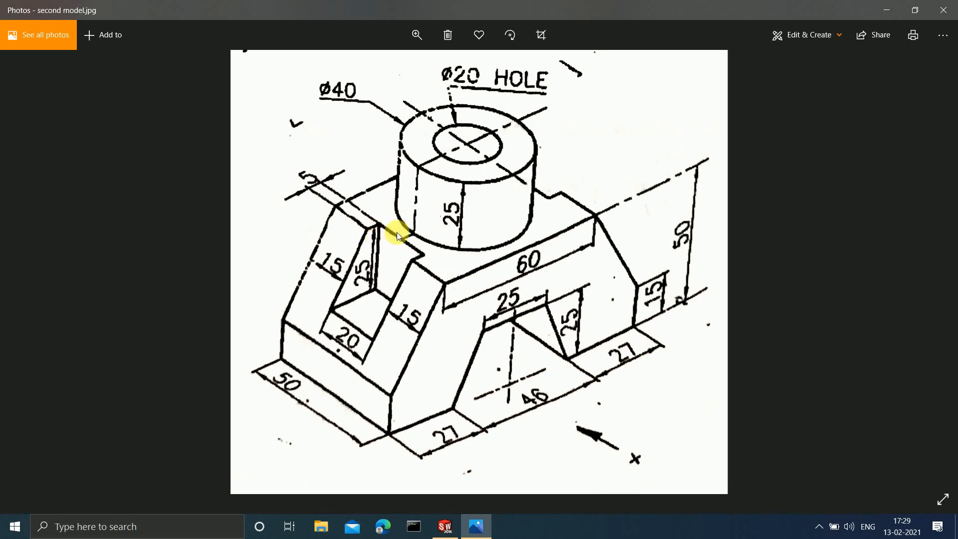
pyautogui.click(886, 10)
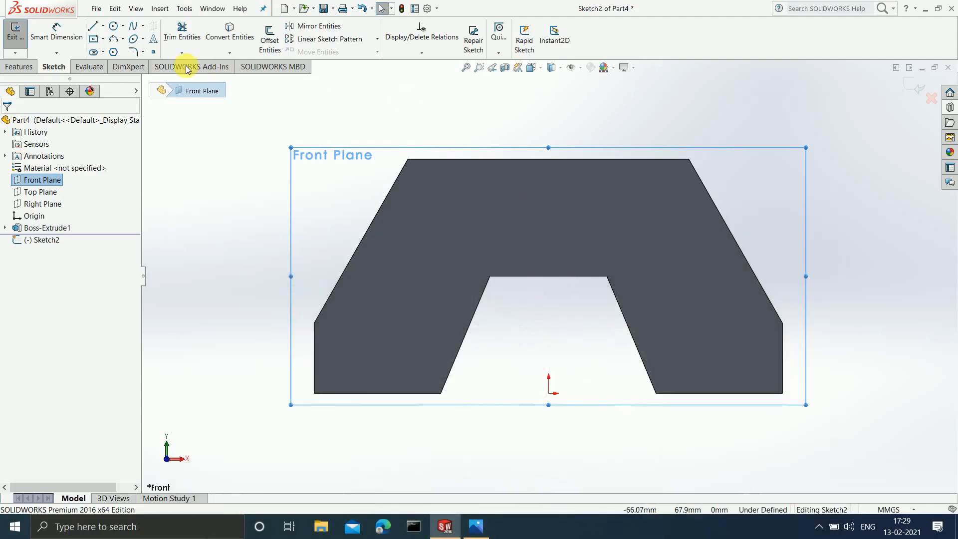
# Step: Draw a line about 3.9 mm along the top edge from its left corner and a vertical line about 16.3 mm downward, consulting the reference drawing
pyautogui.click(102, 25)
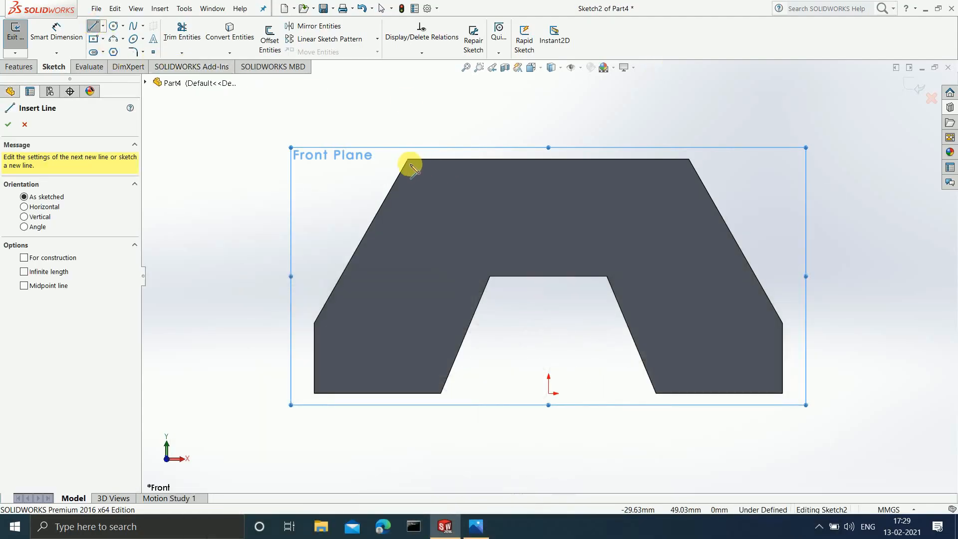
pyautogui.click(408, 160)
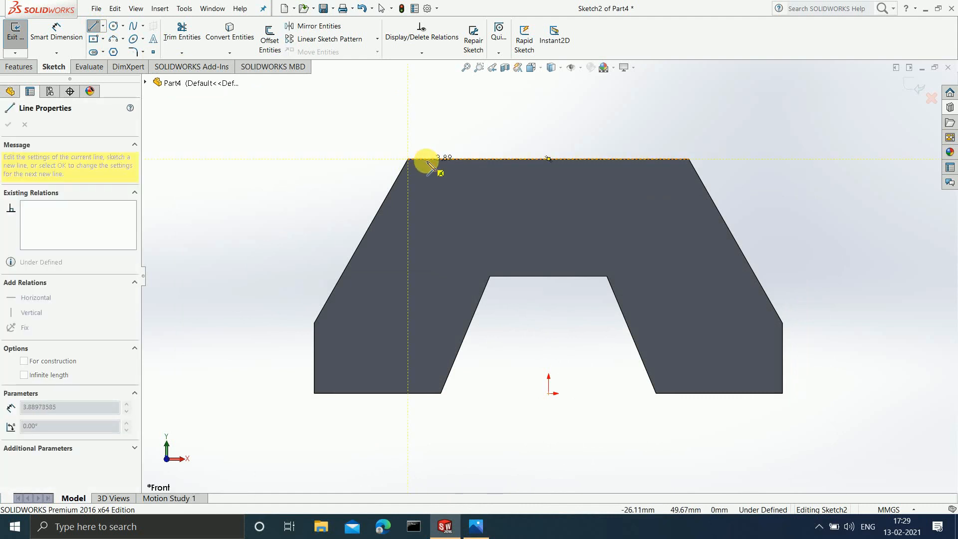
pyautogui.click(427, 160)
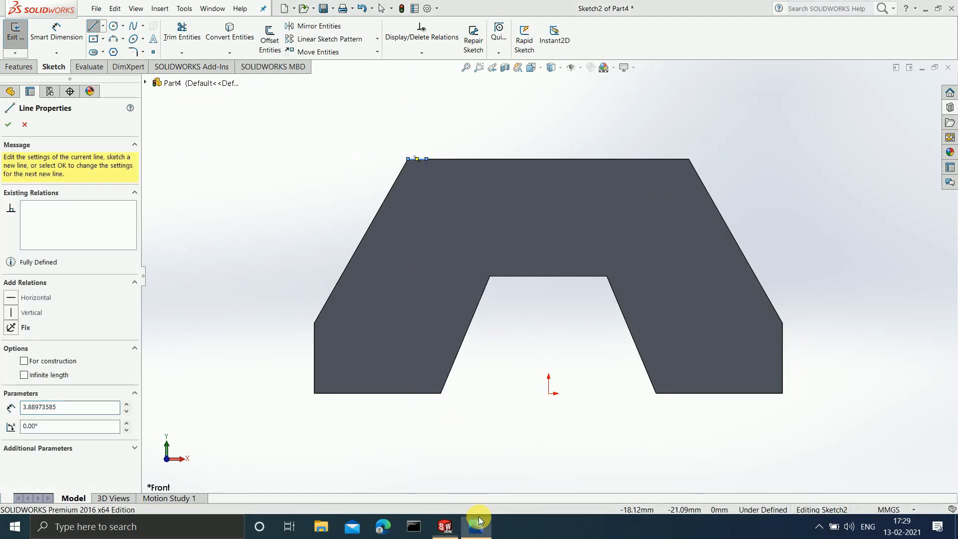
pyautogui.click(478, 526)
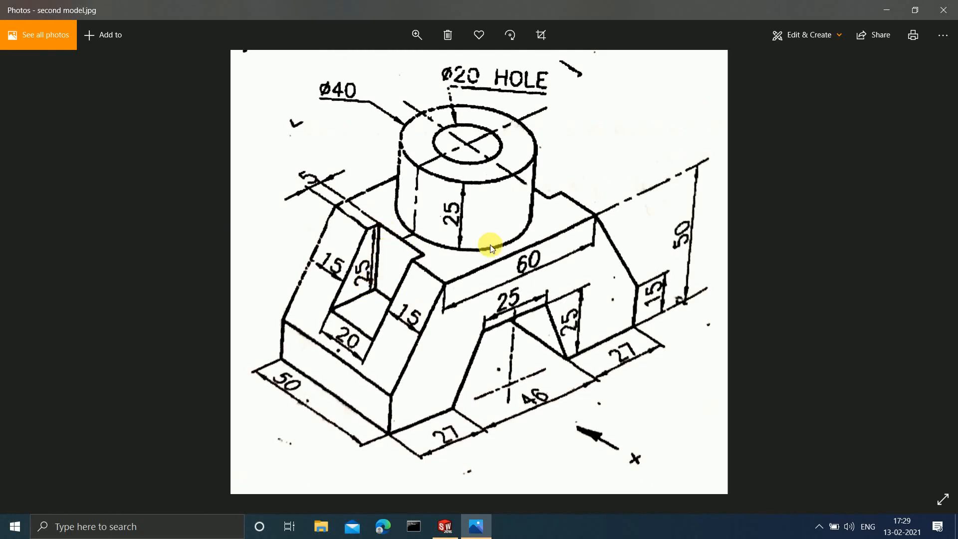
pyautogui.click(887, 10)
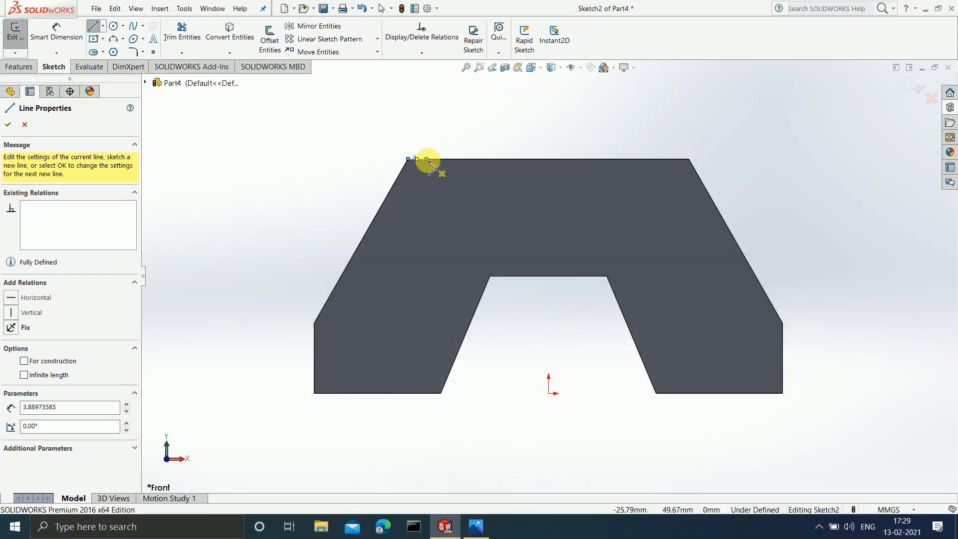
pyautogui.click(427, 235)
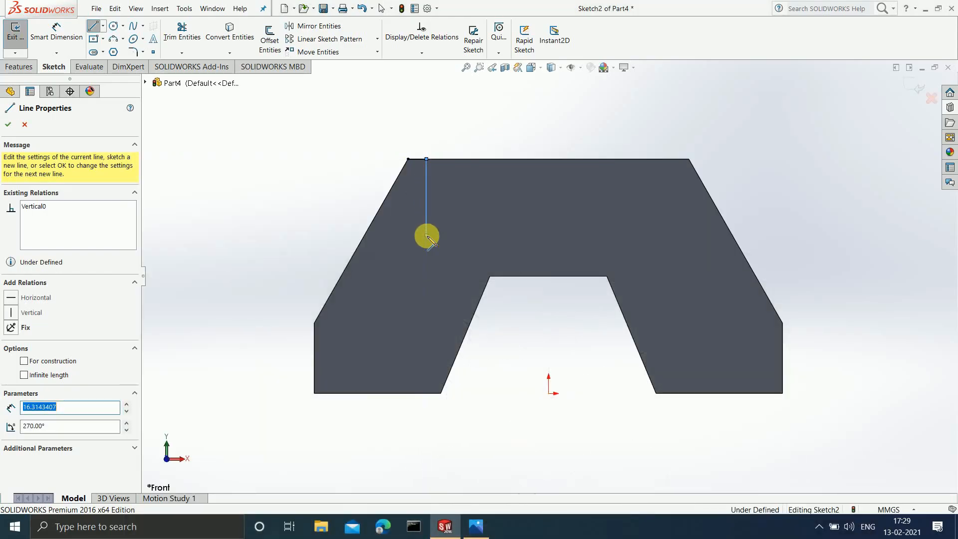
pyautogui.click(476, 526)
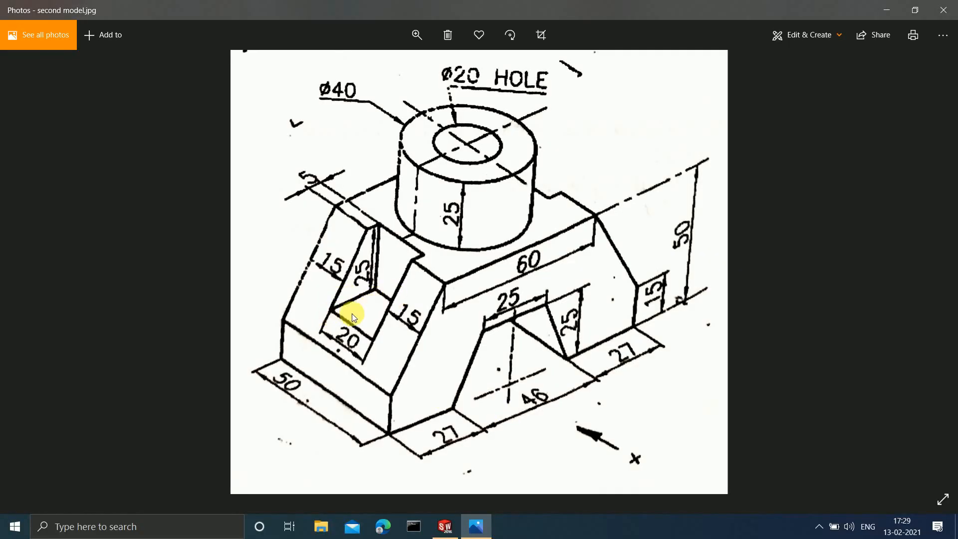
pyautogui.click(887, 10)
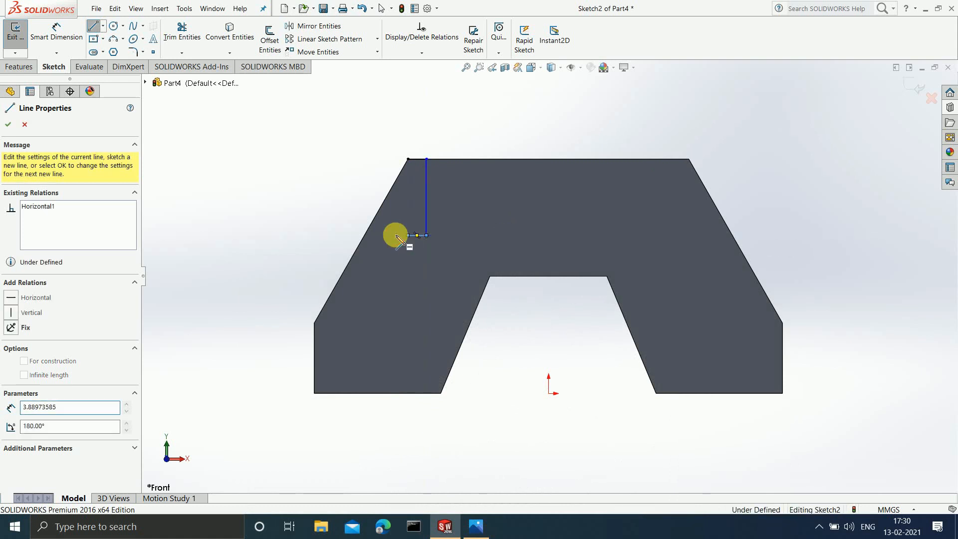
pyautogui.click(426, 235)
pyautogui.press('Escape')
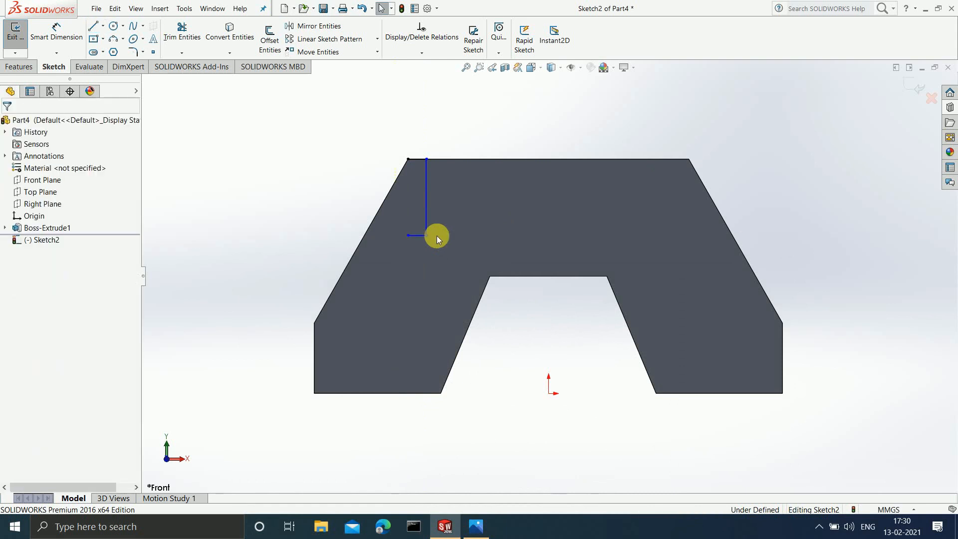
pyautogui.click(417, 237)
pyautogui.press('Delete')
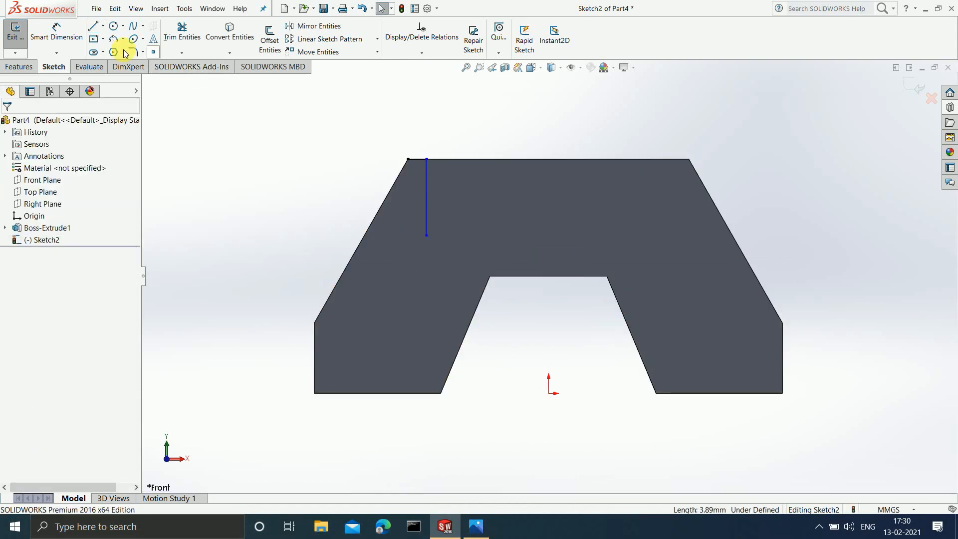
# Step: Draw a horizontal line about 13.2 mm from the vertical line's lower end to the left sloped edge and check its relations
pyautogui.click(93, 26)
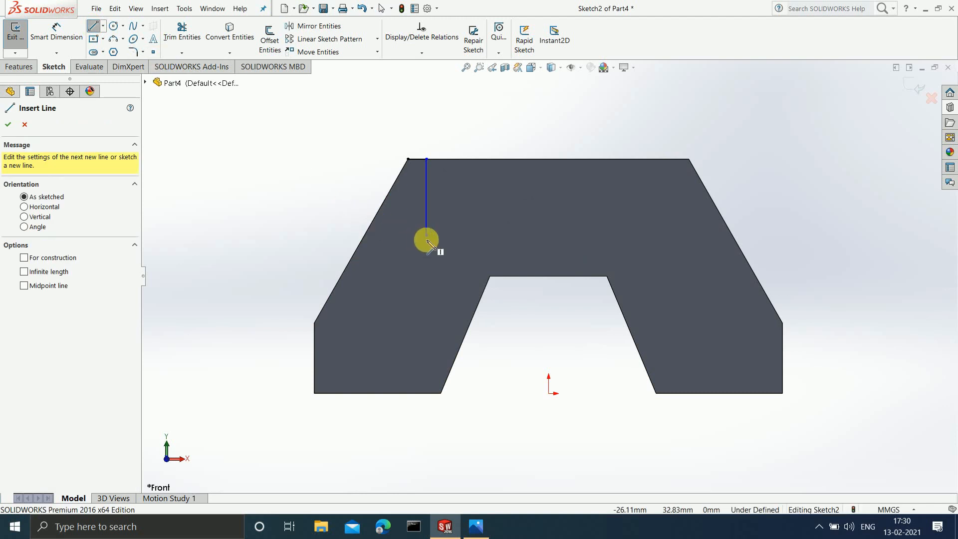
pyautogui.click(426, 235)
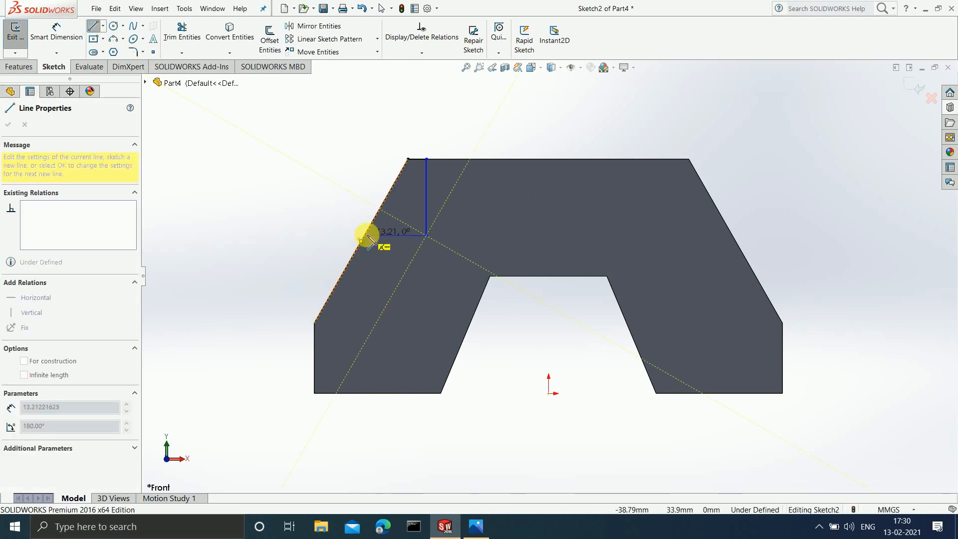
pyautogui.click(364, 236)
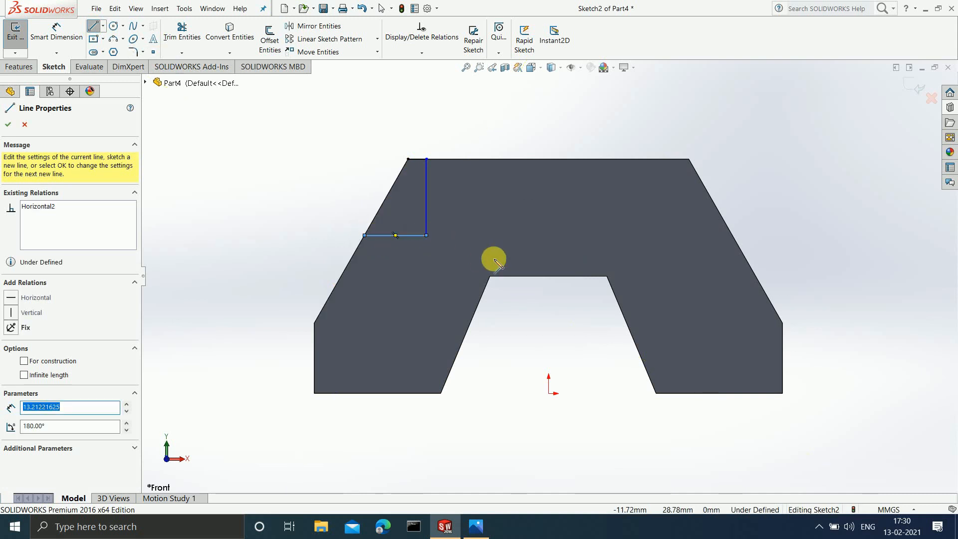
pyautogui.press('Escape')
pyautogui.press('Escape')
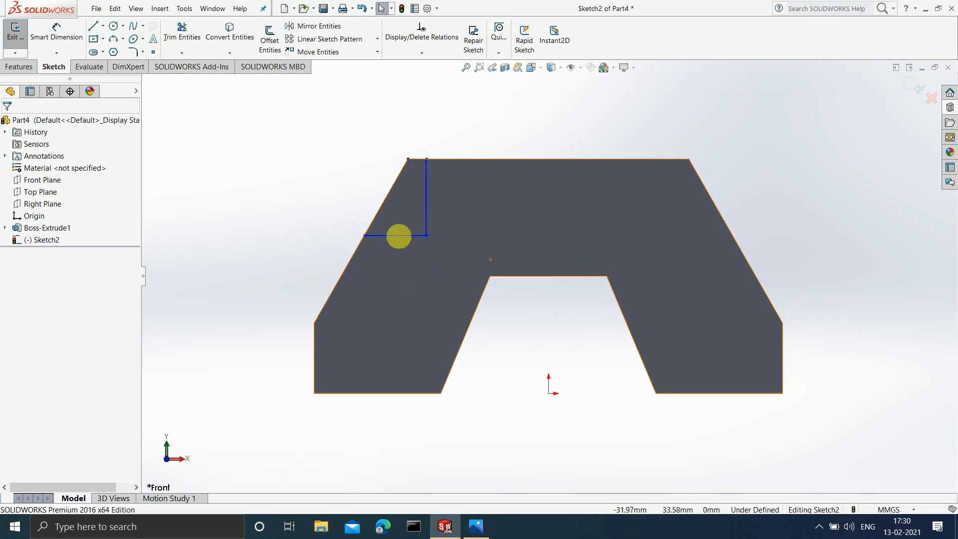
pyautogui.click(398, 235)
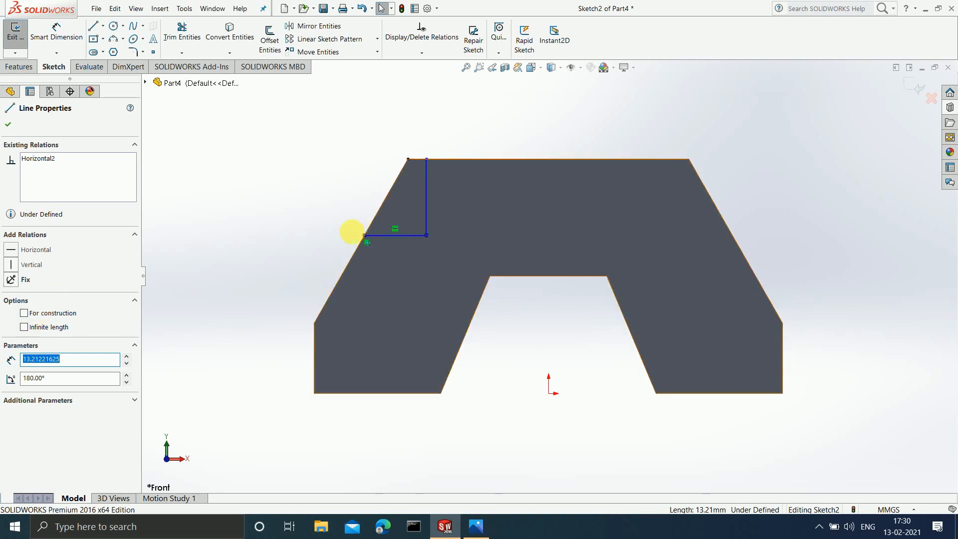
pyautogui.click(8, 125)
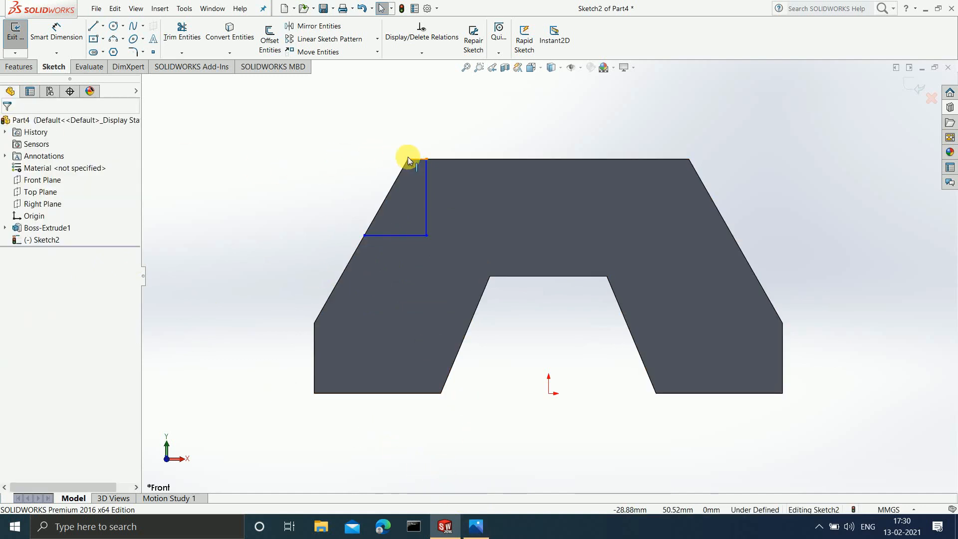
# Step: Dimension the slot profile's short top line to 5 mm and check the value against the reference drawing
pyautogui.click(57, 31)
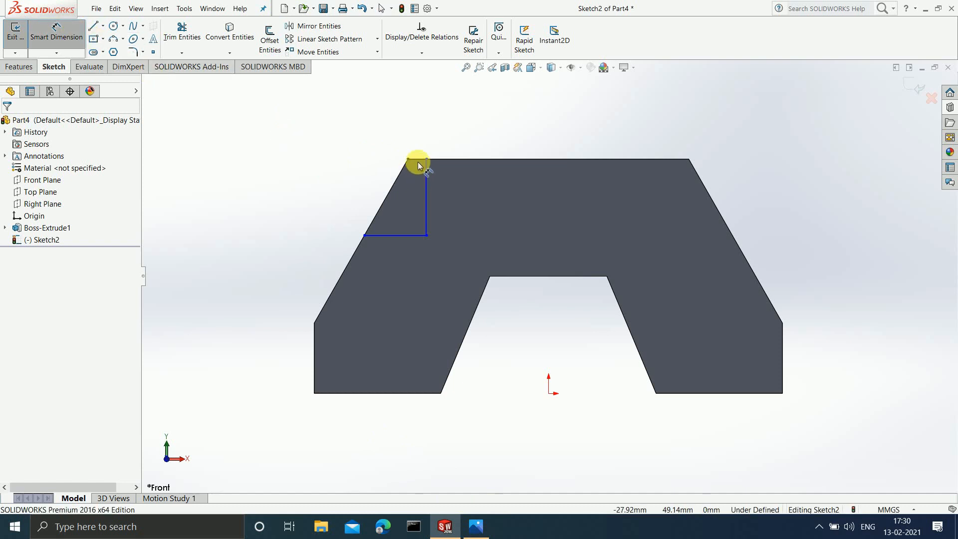
pyautogui.click(418, 159)
pyautogui.click(418, 129)
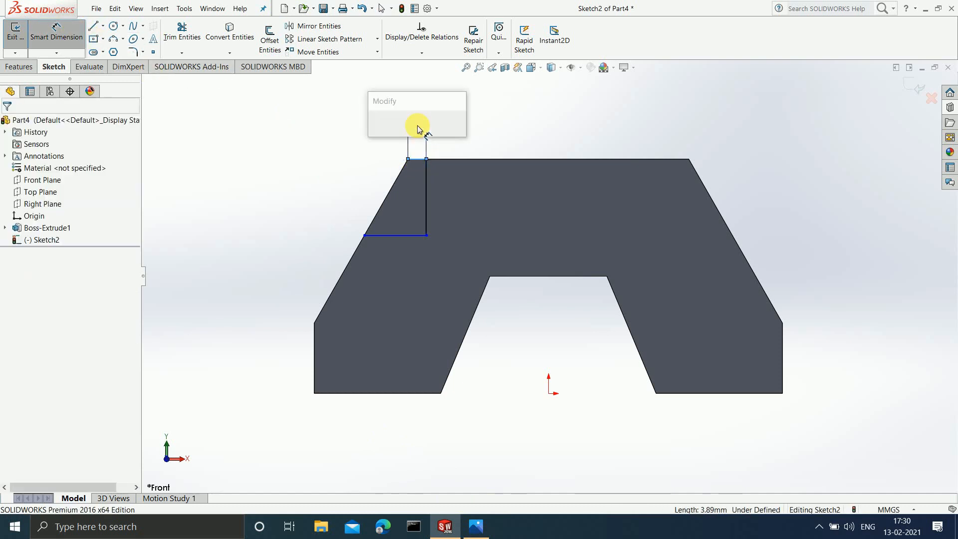
pyautogui.press('Return')
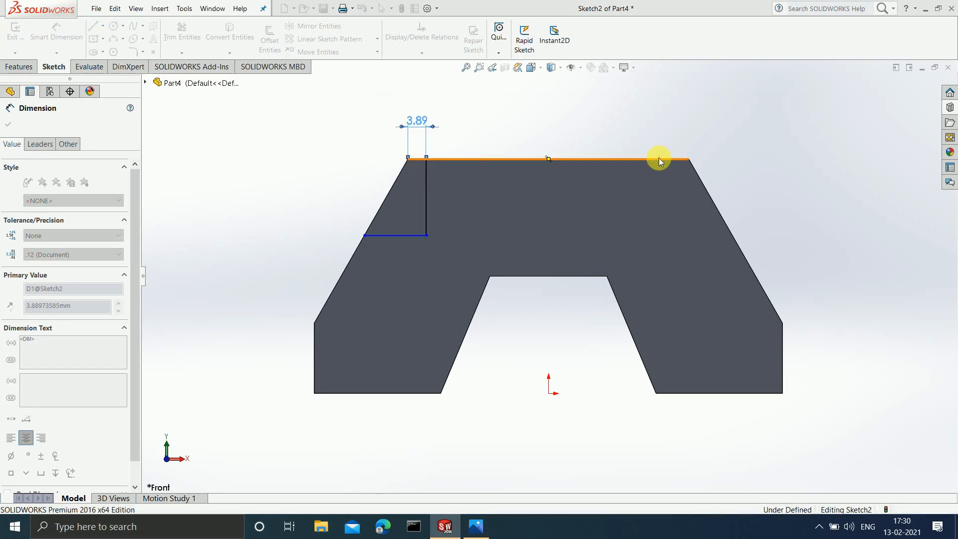
pyautogui.click(477, 525)
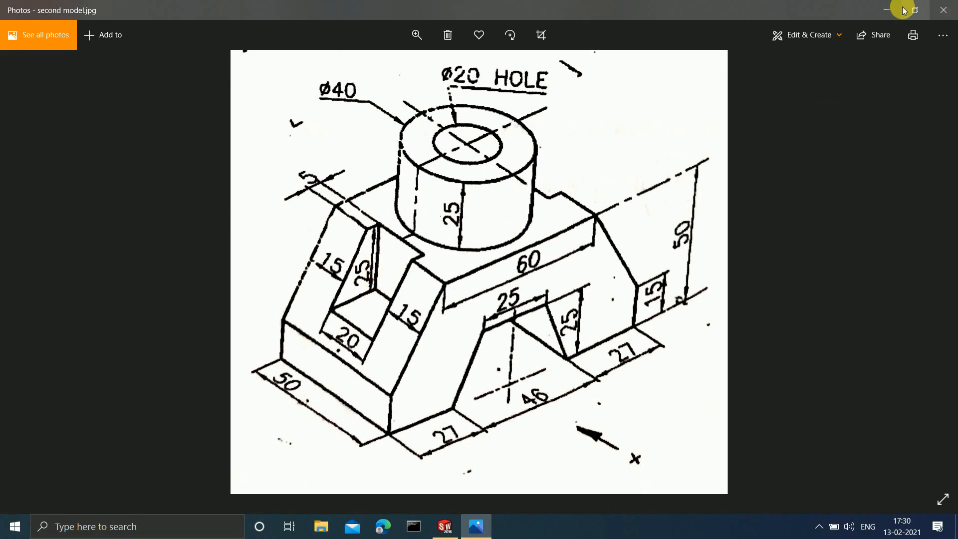
pyautogui.click(887, 9)
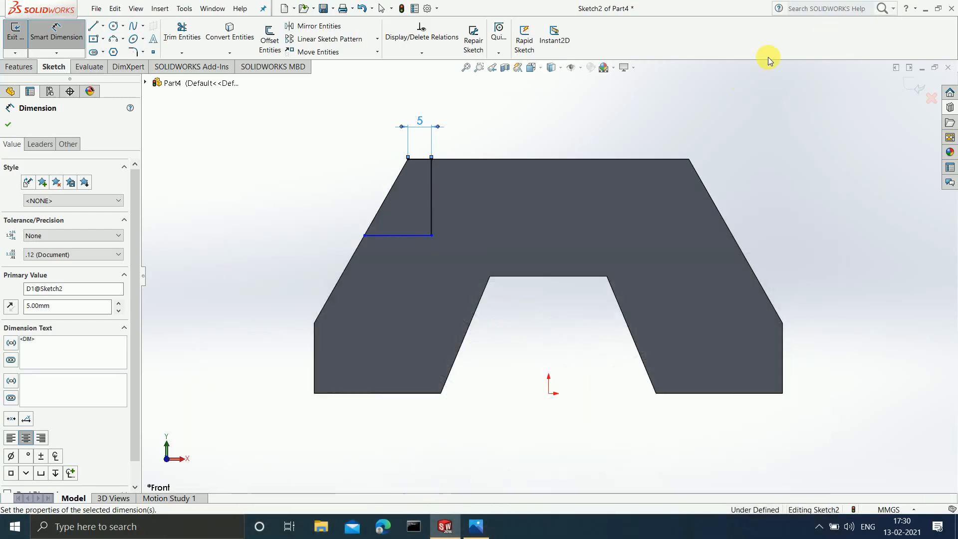
# Step: Dimension the slot profile's vertical line to 25 mm
pyautogui.click(432, 213)
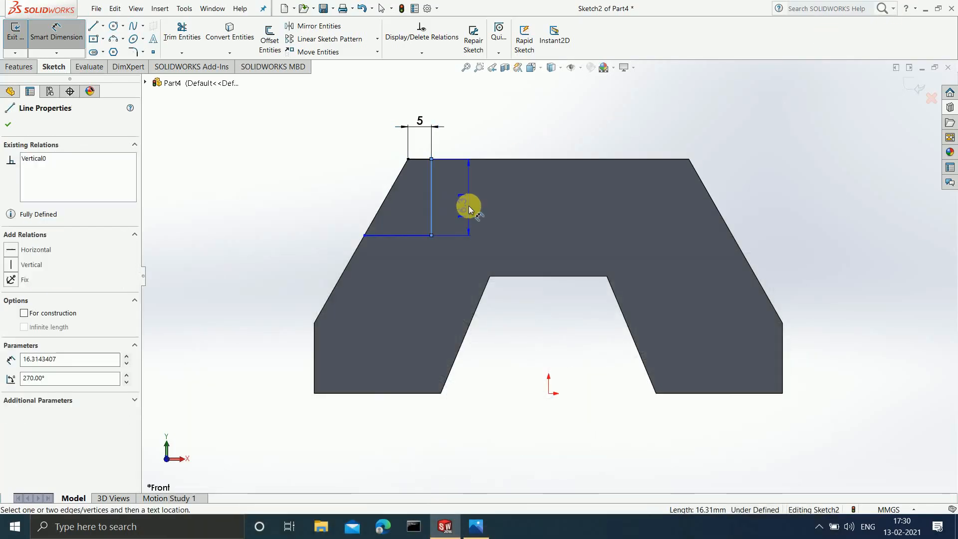
pyautogui.click(470, 206)
pyautogui.write('25')
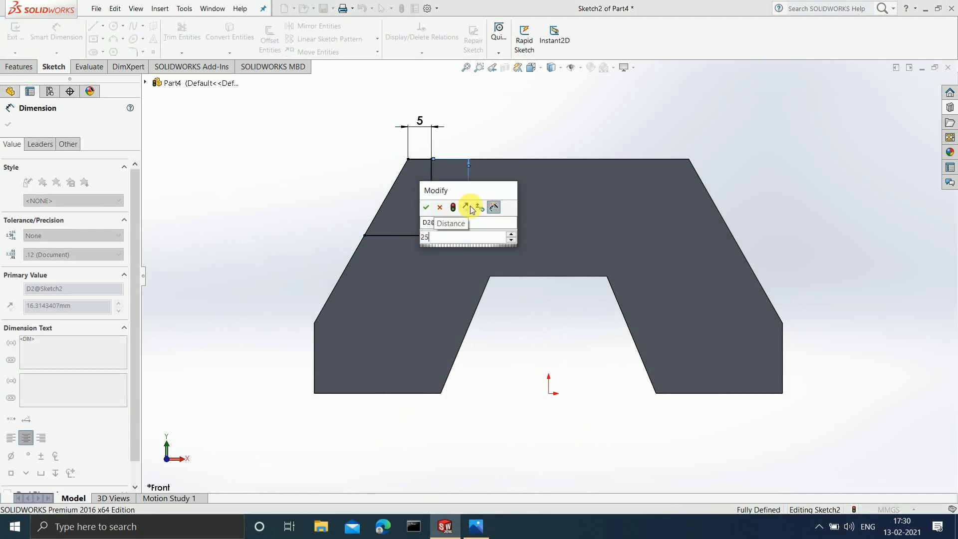
pyautogui.press('Return')
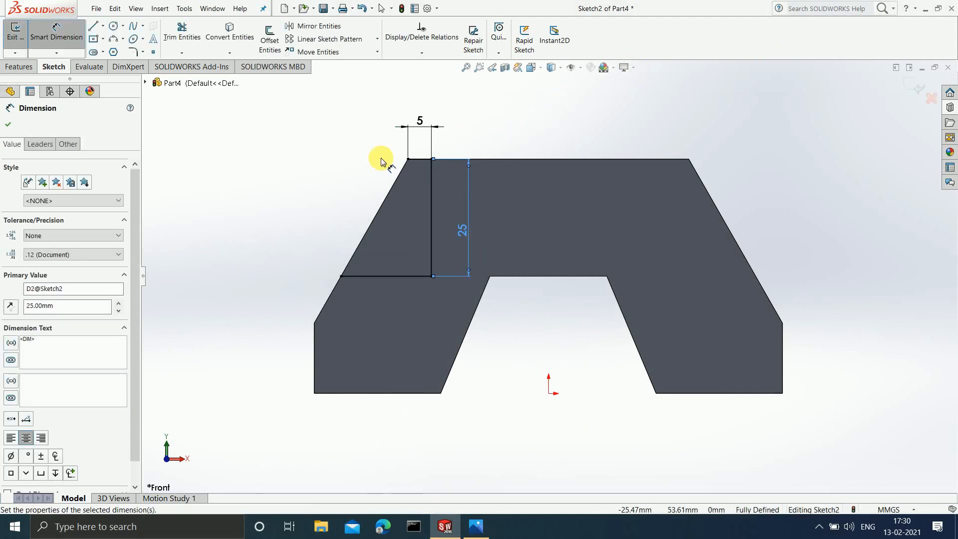
pyautogui.click(353, 177)
pyautogui.press('Escape')
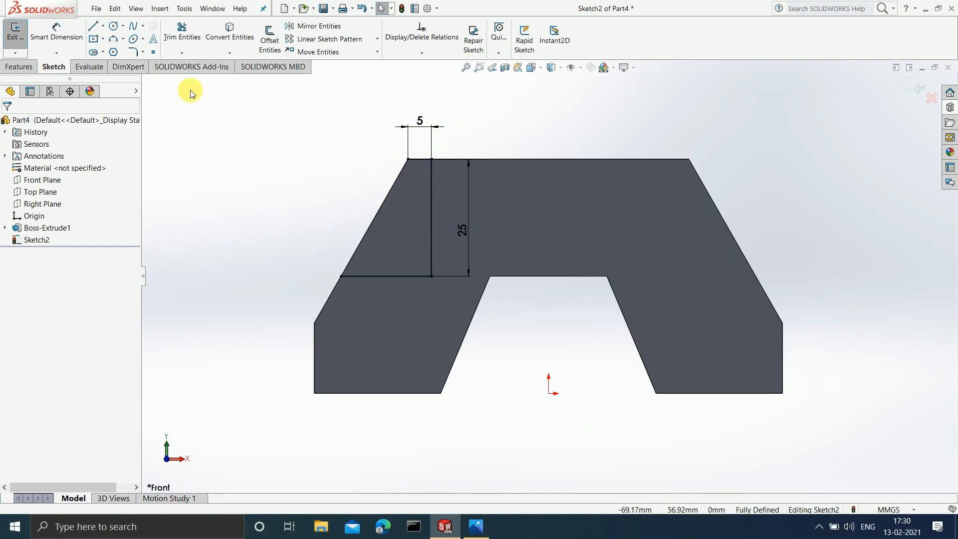
# Step: Close the left slot profile with a line along the sloped edge and look at the opposite slot in the reference drawing
pyautogui.click(91, 27)
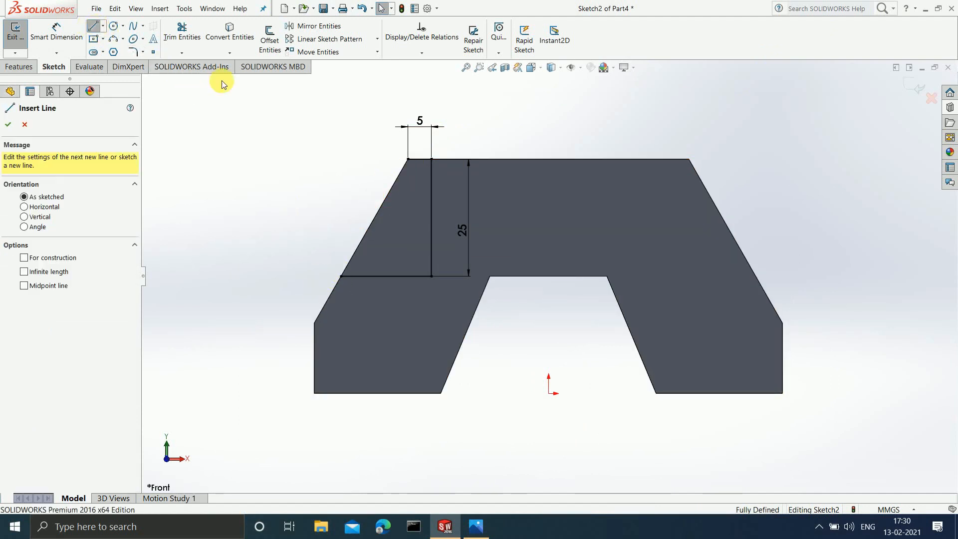
pyautogui.click(408, 161)
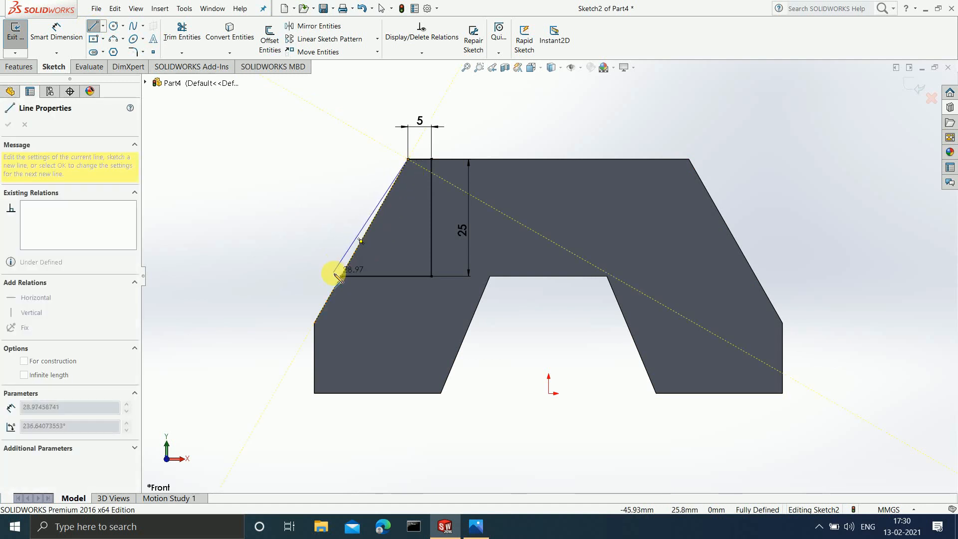
pyautogui.click(341, 276)
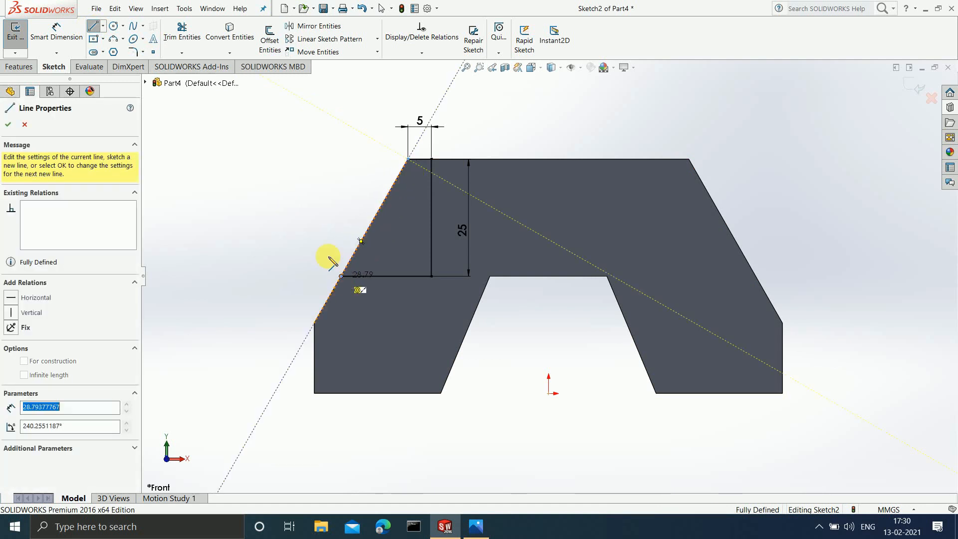
pyautogui.click(8, 124)
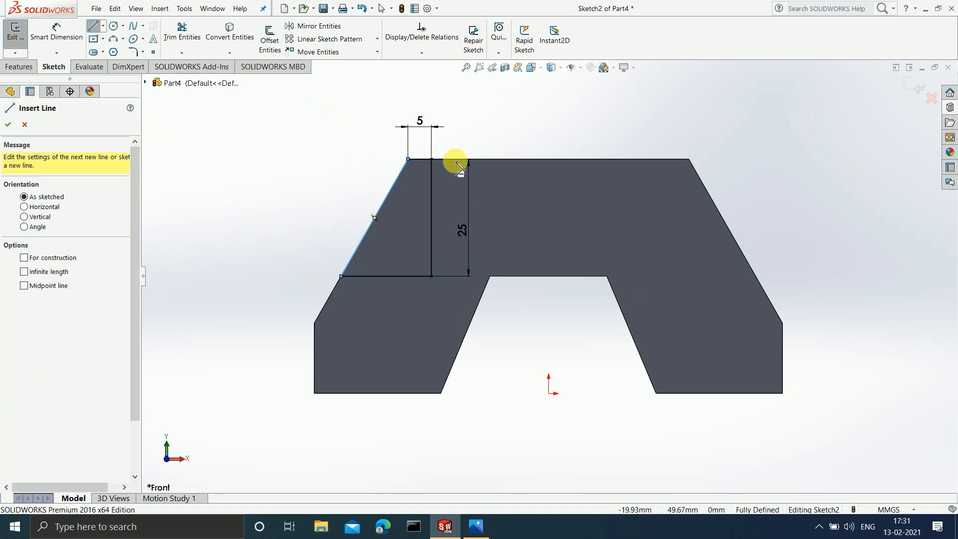
pyautogui.click(476, 527)
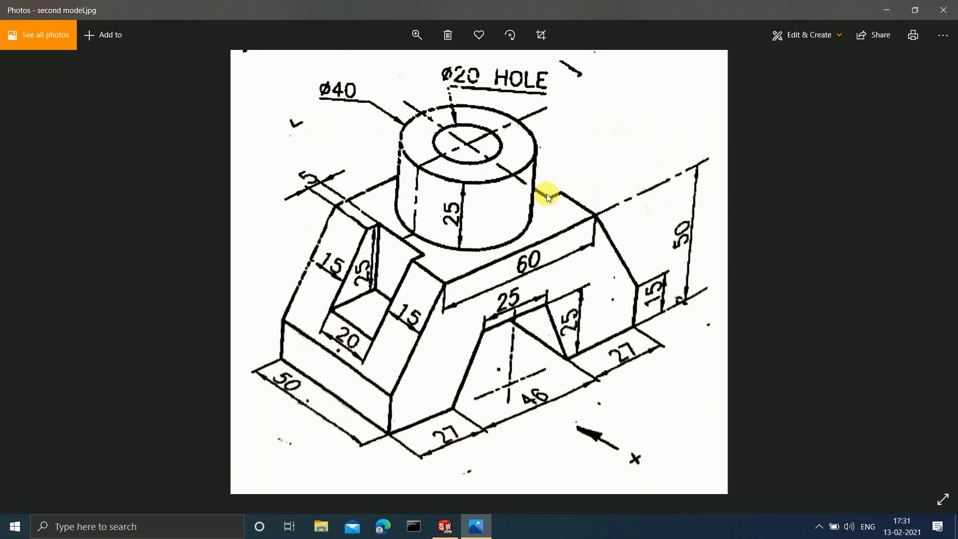
# Step: Draw a vertical construction centerline of infinite length through the origin
pyautogui.click(887, 10)
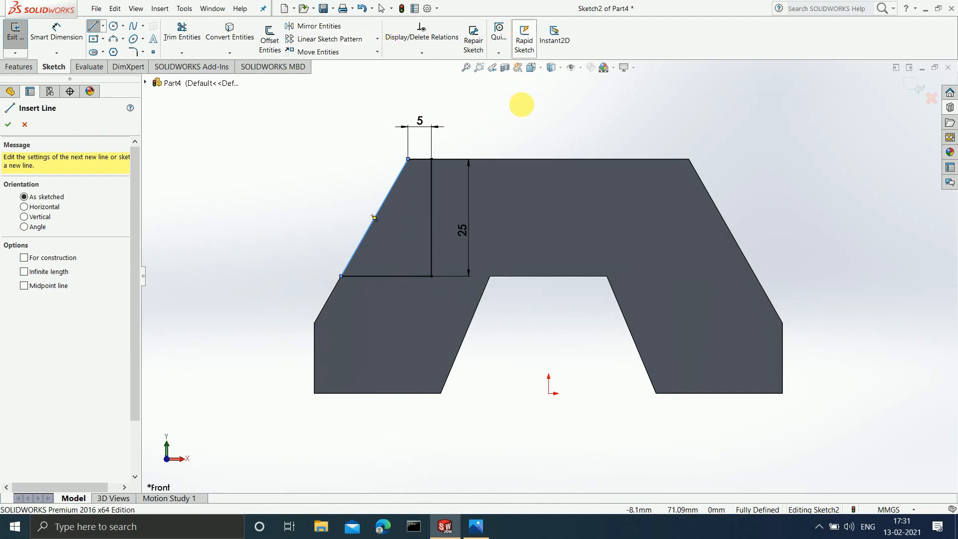
pyautogui.click(102, 25)
pyautogui.click(120, 51)
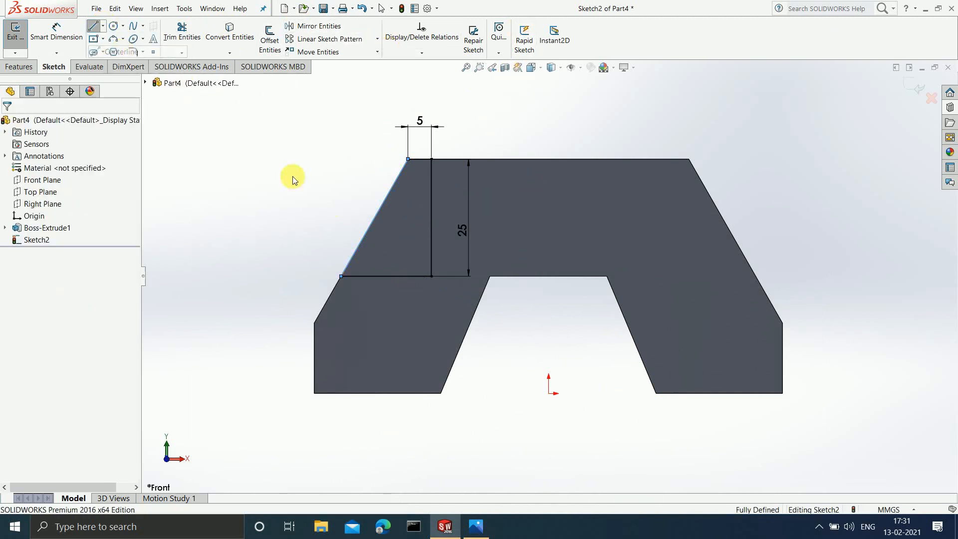
pyautogui.click(549, 395)
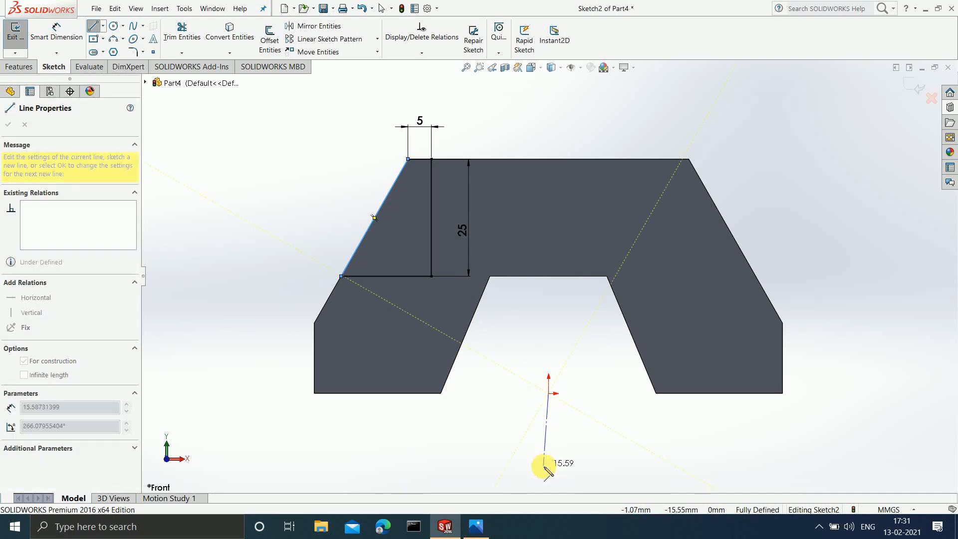
pyautogui.click(548, 469)
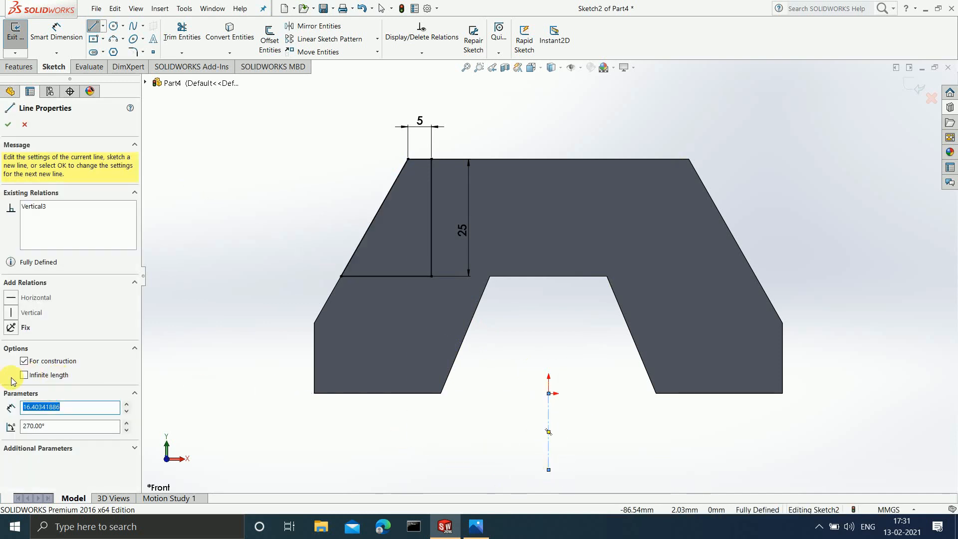
pyautogui.click(24, 375)
pyautogui.click(8, 124)
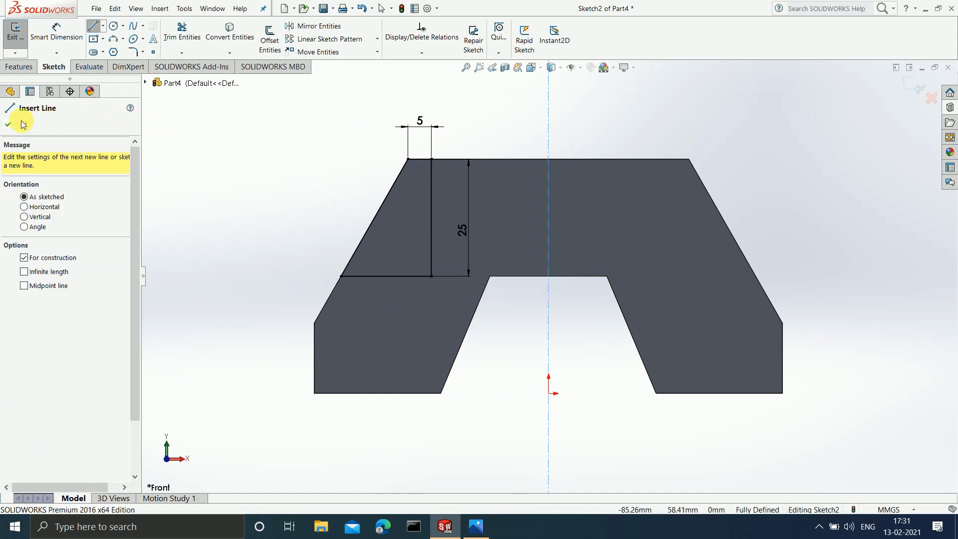
pyautogui.click(9, 124)
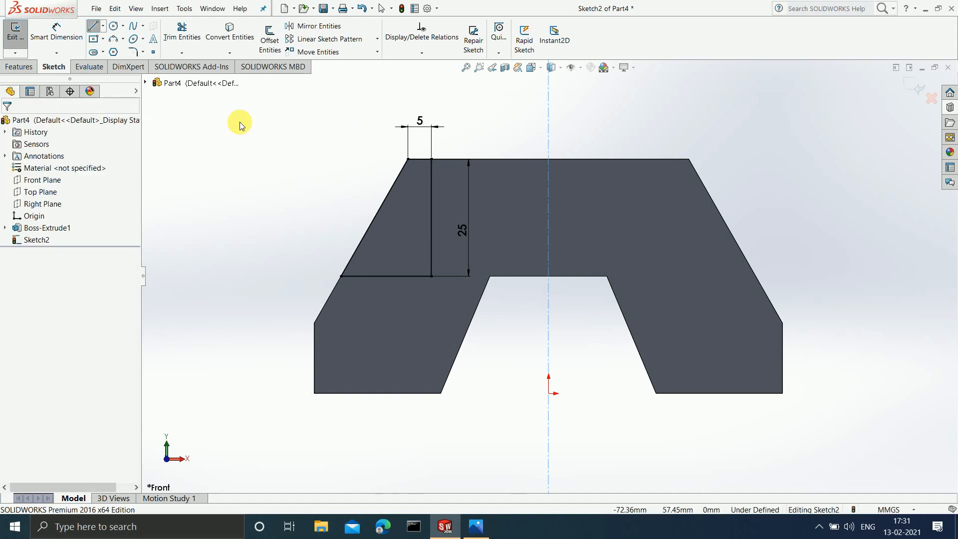
# Step: Mirror the four lines of the left slot profile about the vertical centerline
pyautogui.click(314, 27)
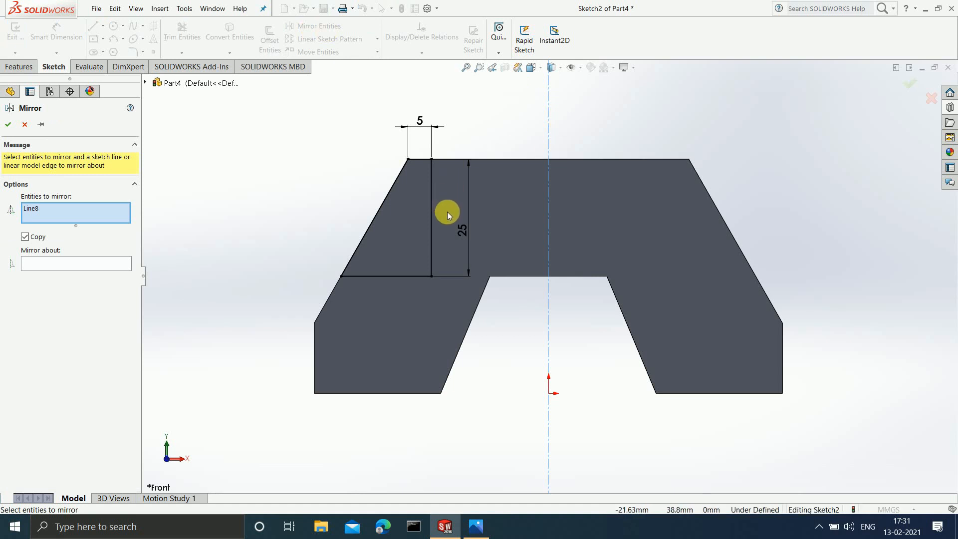
pyautogui.click(419, 159)
pyautogui.click(431, 186)
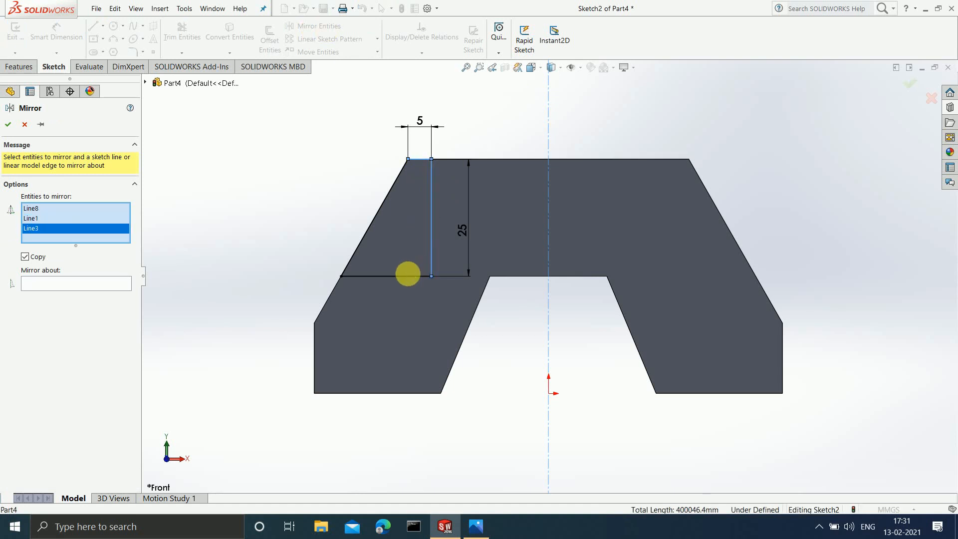
pyautogui.click(408, 274)
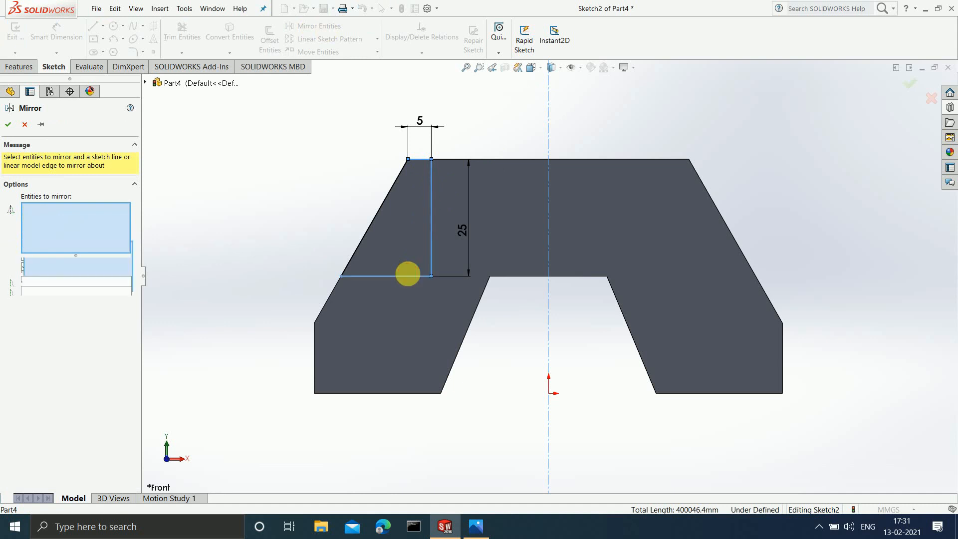
pyautogui.click(360, 244)
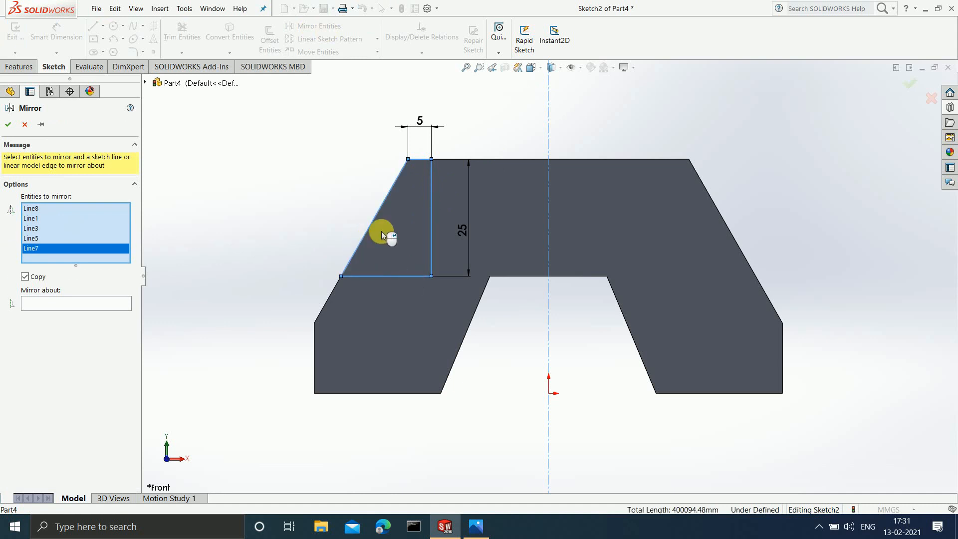
pyautogui.click(100, 304)
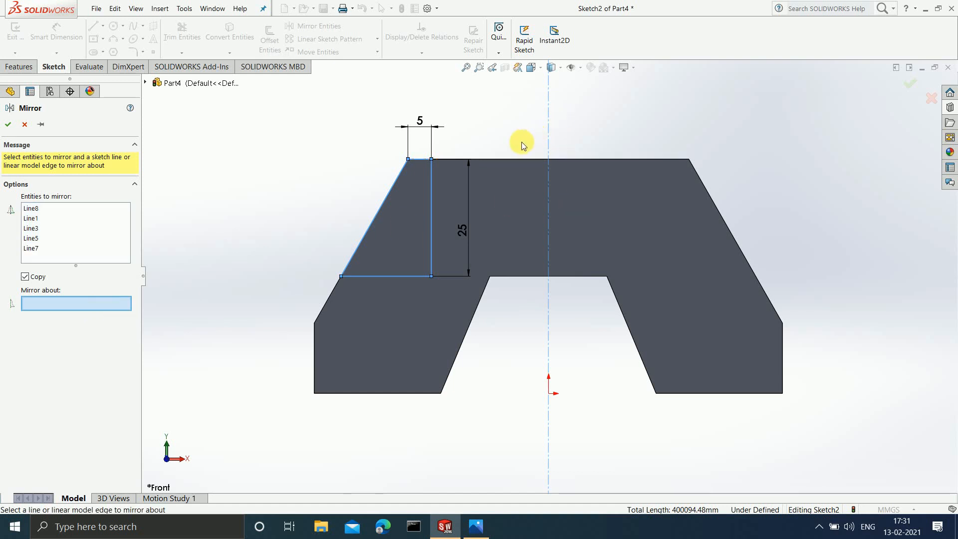
pyautogui.click(548, 118)
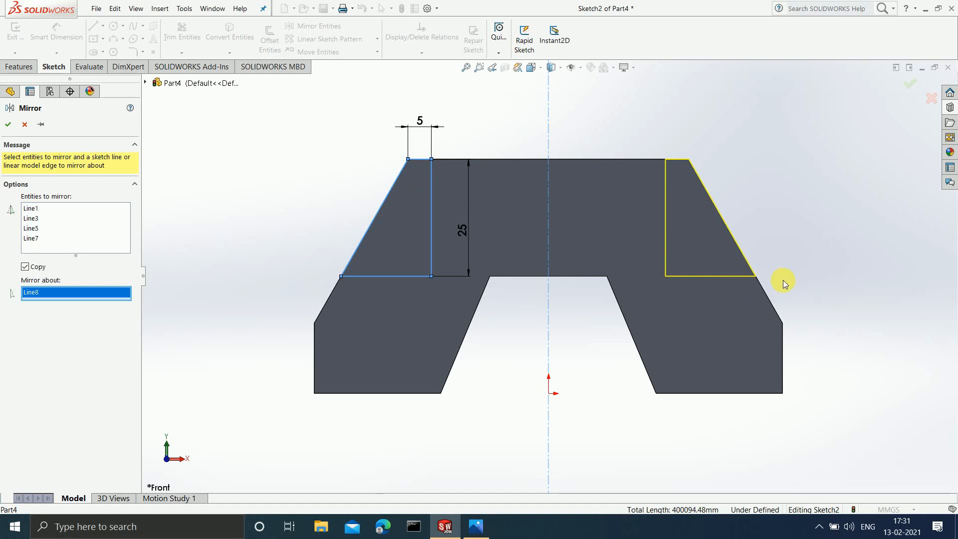
pyautogui.click(8, 125)
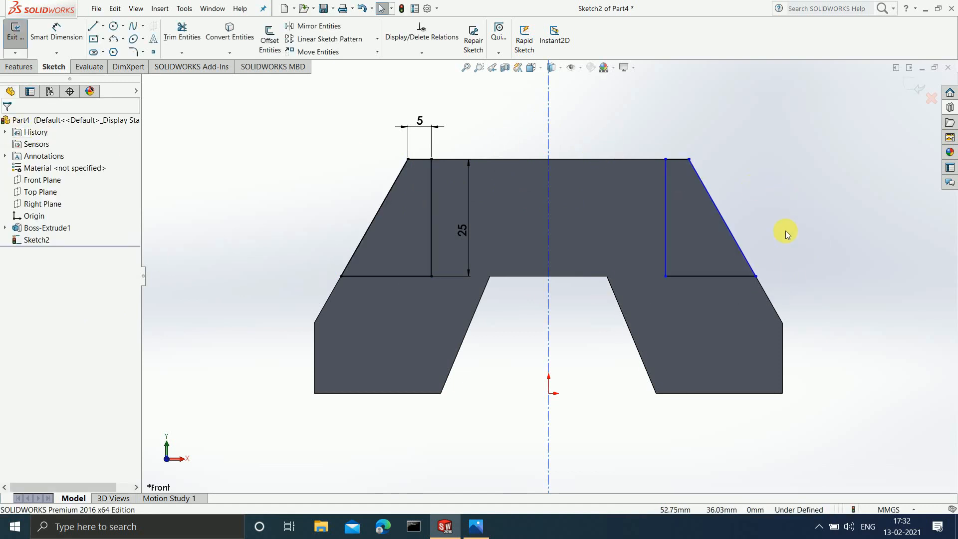
# Step: Check the slot width in the reference drawing and exit the slot sketch
pyautogui.scroll(-2, 822, 256)
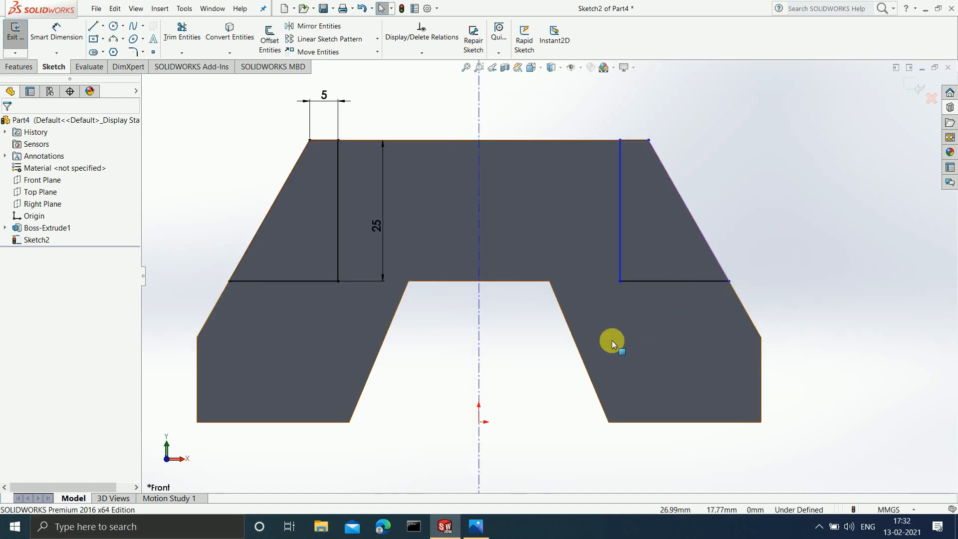
pyautogui.click(478, 530)
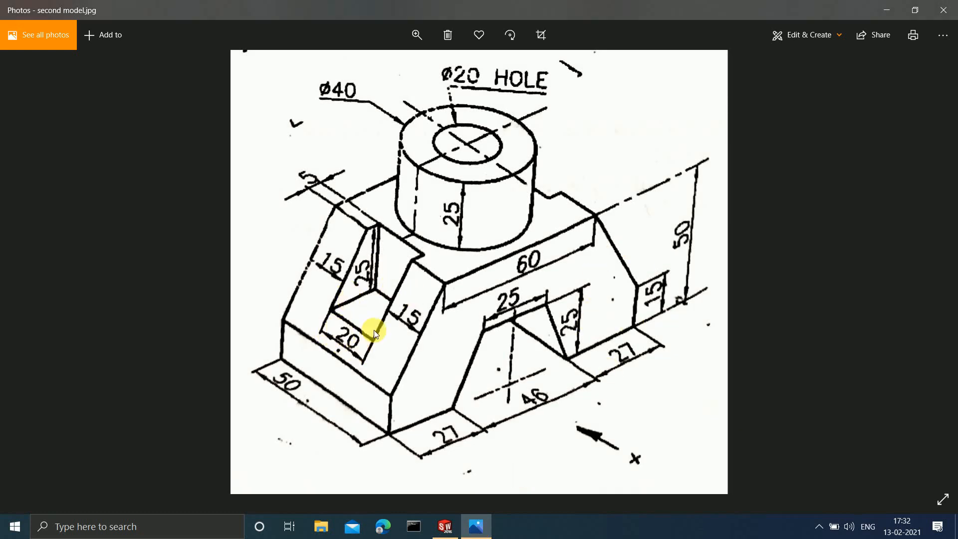
pyautogui.click(882, 15)
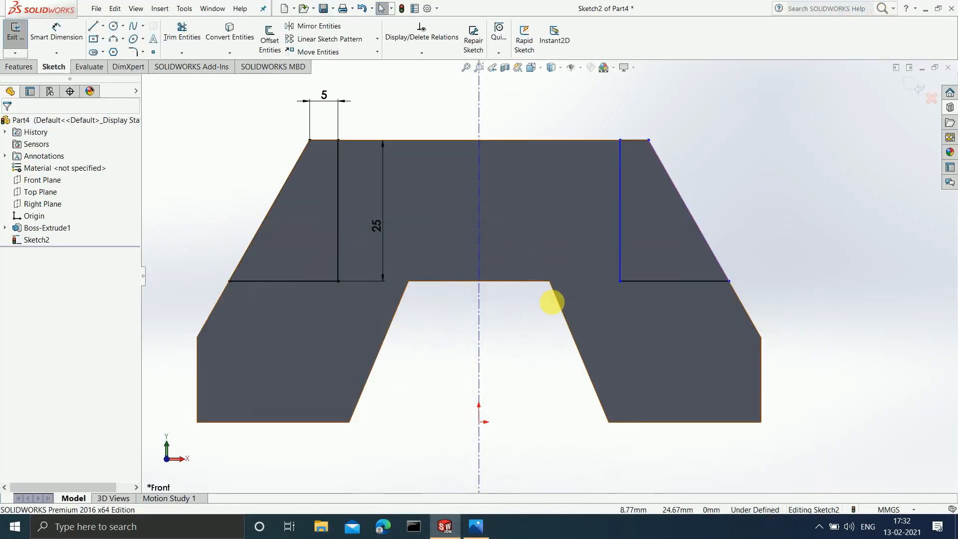
pyautogui.click(917, 82)
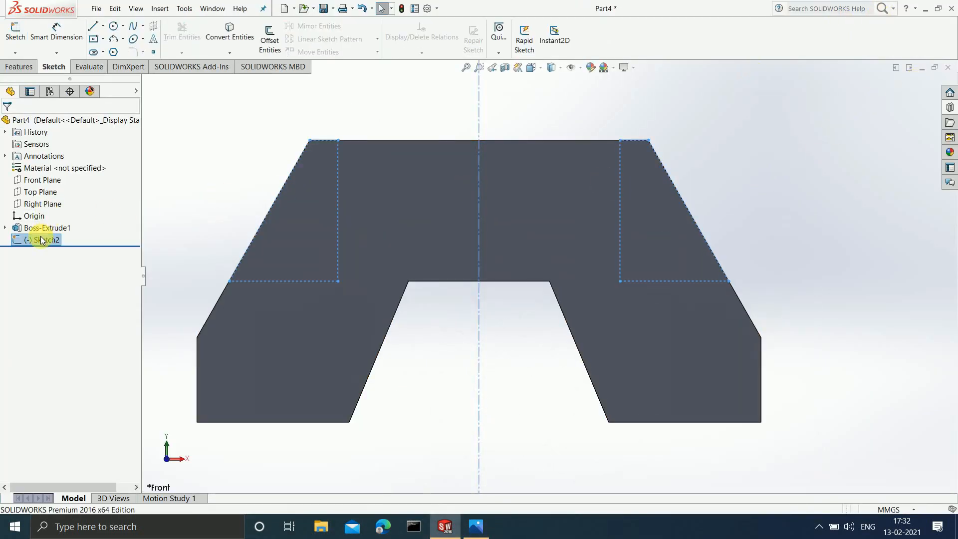
# Step: Cut-extrude both slot profiles from the sketch plane with a Mid Plane depth of 20 mm
pyautogui.click(20, 67)
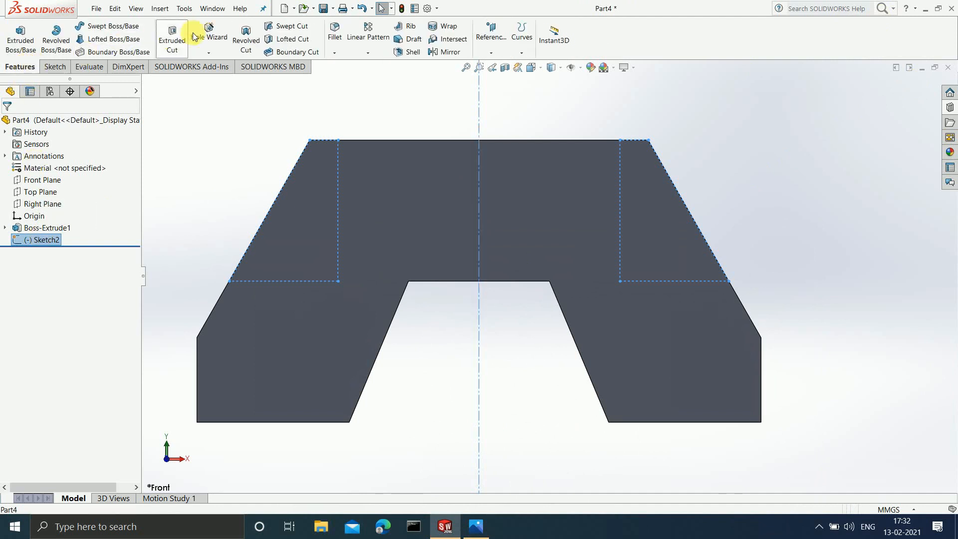
pyautogui.click(172, 35)
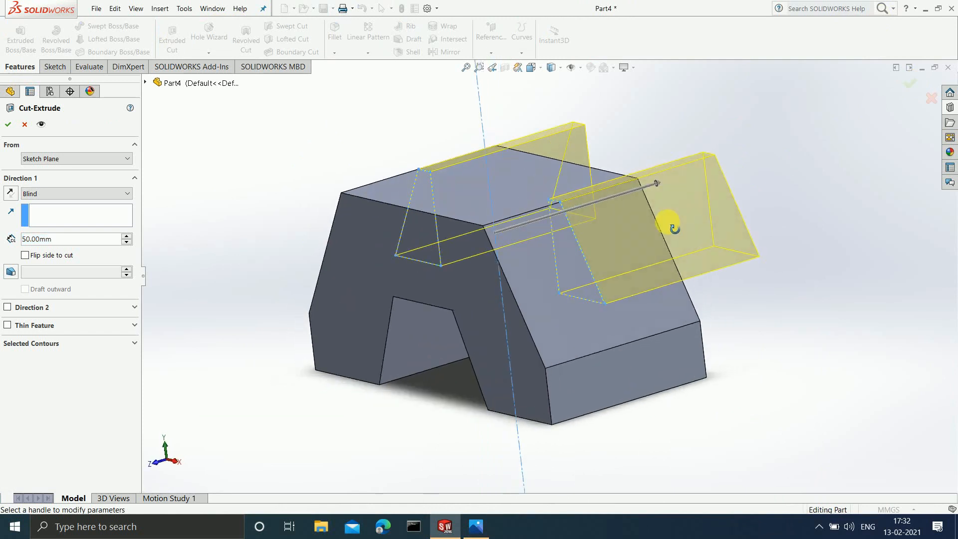
pyautogui.moveTo(668, 225); pyautogui.dragTo(674, 239, button='middle')
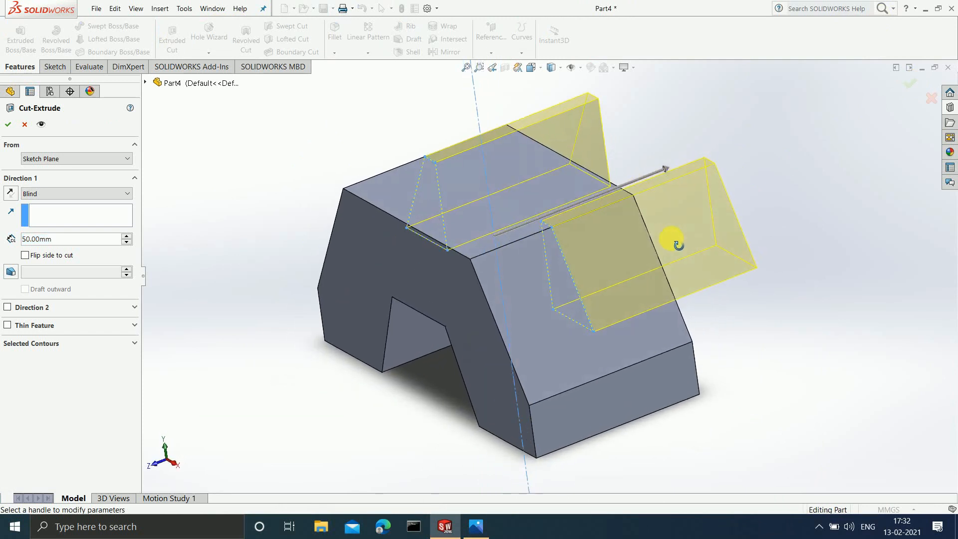
pyautogui.click(118, 159)
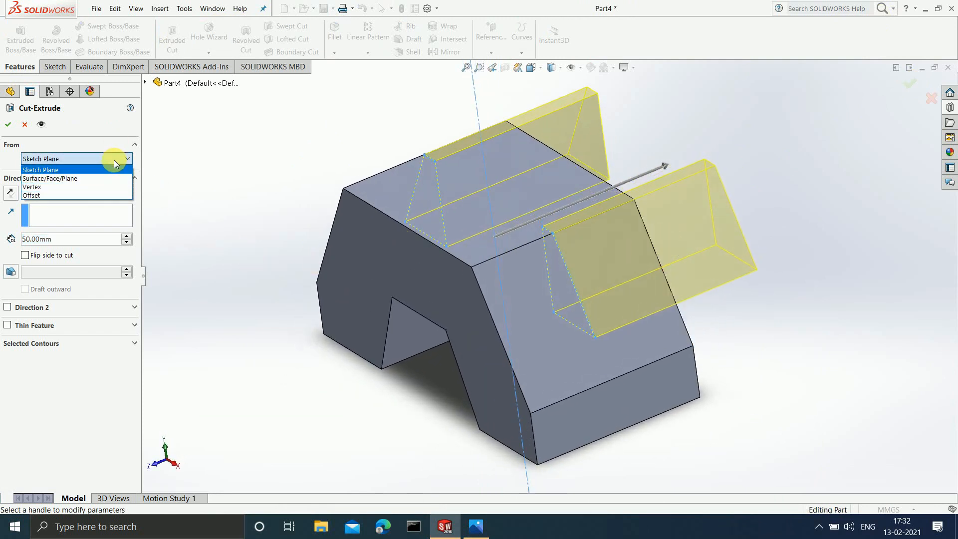
pyautogui.click(114, 162)
pyautogui.click(94, 195)
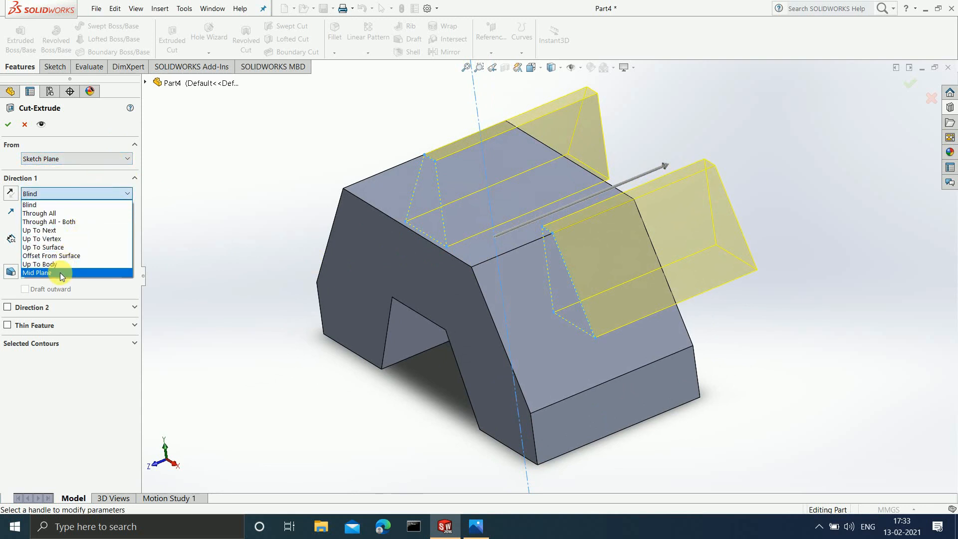
pyautogui.click(63, 273)
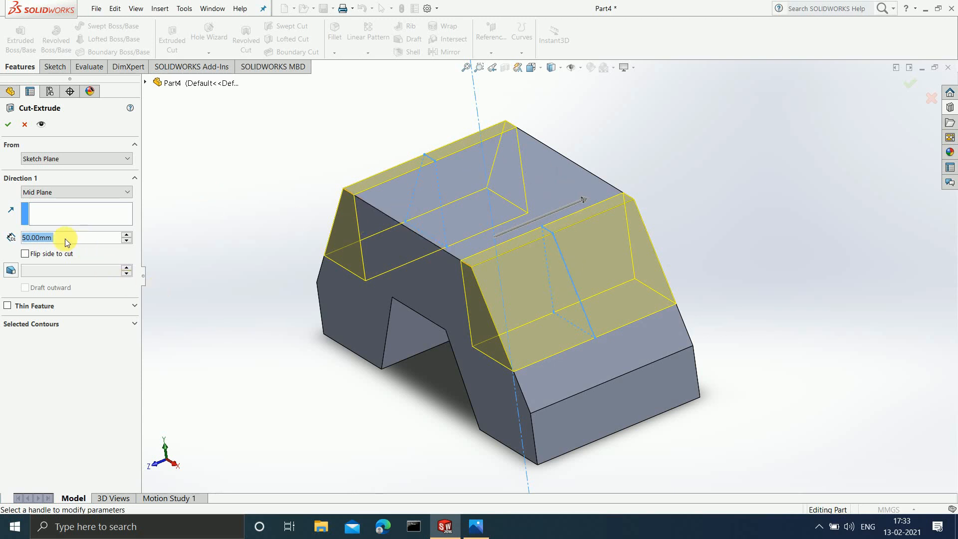
pyautogui.write('20')
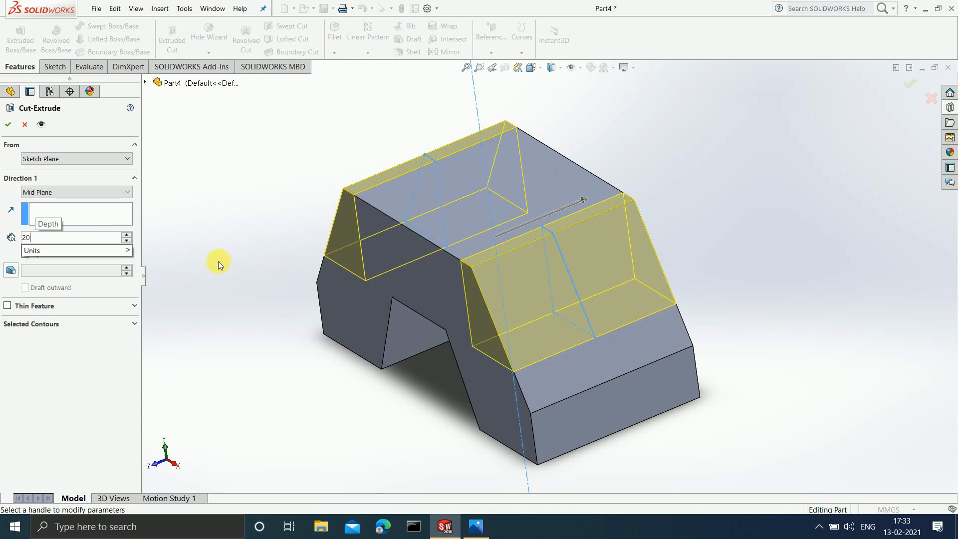
pyautogui.press('Return')
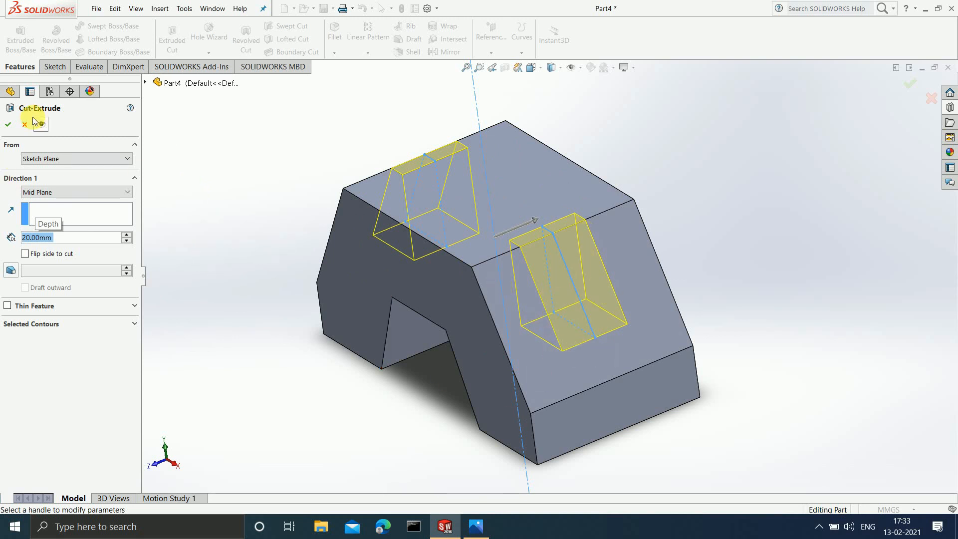
pyautogui.click(6, 123)
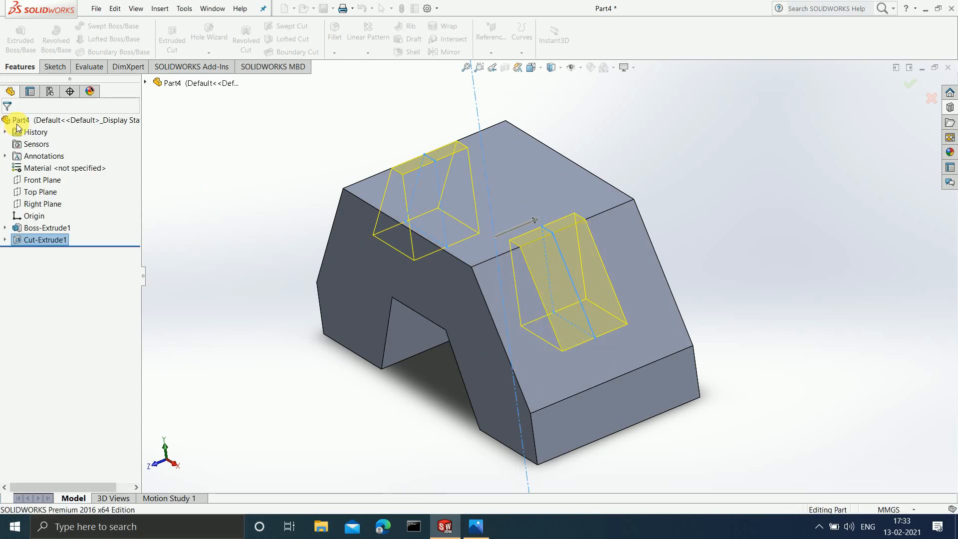
# Step: Inspect the two cut slots and check the cylindrical boss dimensions in the reference drawing
pyautogui.moveTo(755, 319); pyautogui.dragTo(822, 396, button='middle')
pyautogui.scroll(-3, 689, 337)
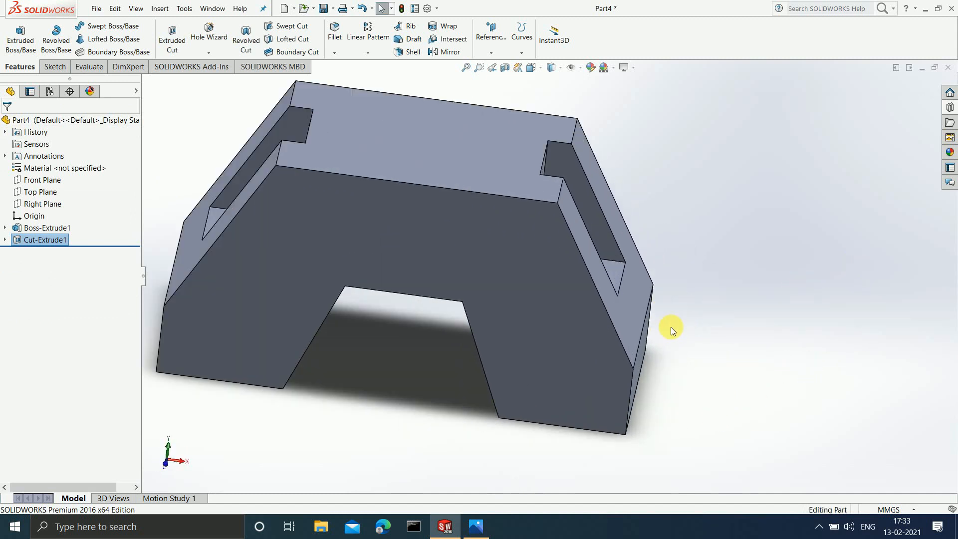
pyautogui.click(471, 528)
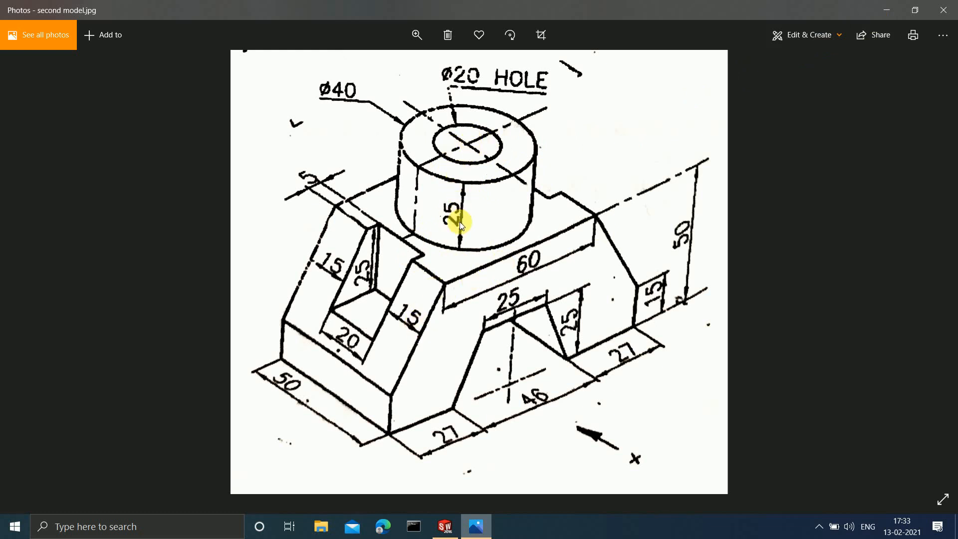
pyautogui.click(888, 10)
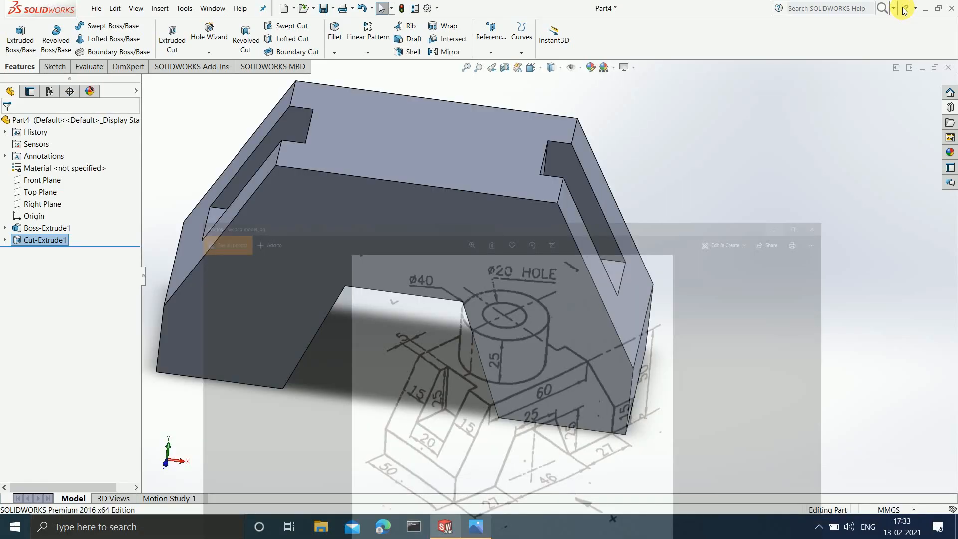
# Step: Start a new sketch on the bracket's flat top face, viewed from above
pyautogui.click(399, 125)
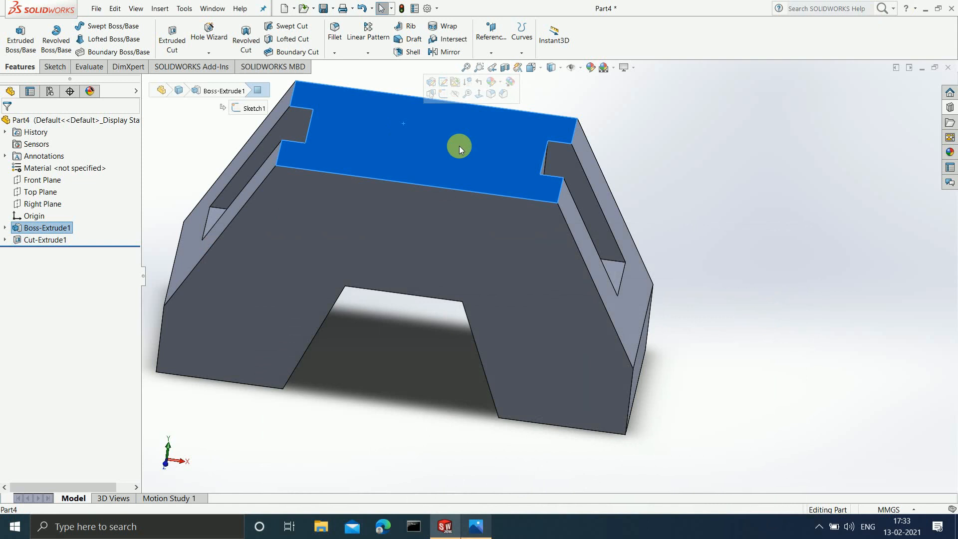
pyautogui.hotkey('ctrl', '8')
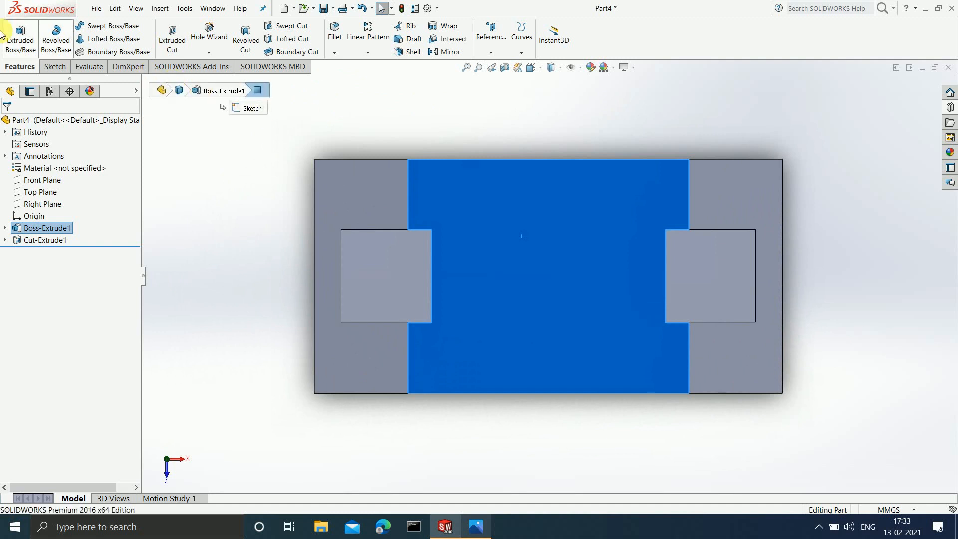
pyautogui.click(53, 66)
pyautogui.click(15, 31)
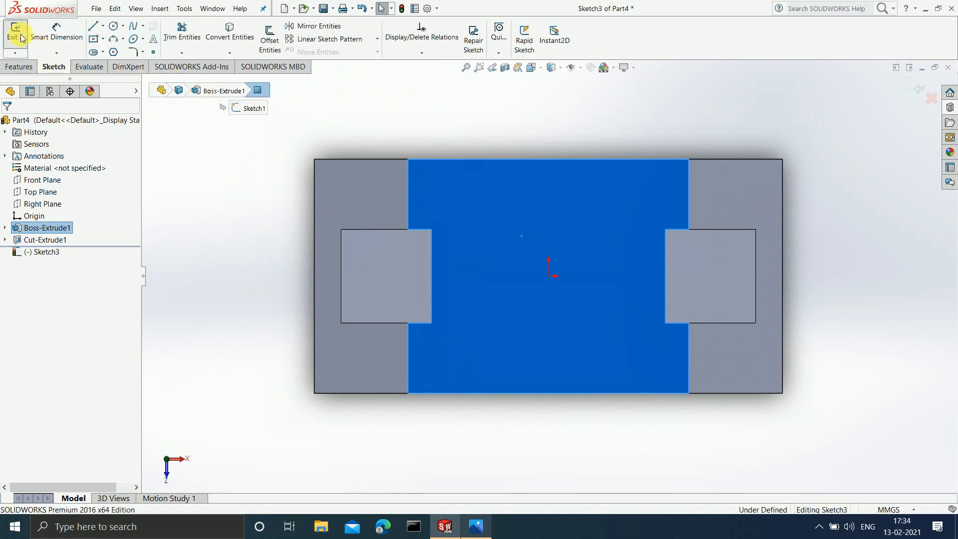
# Step: Draw two concentric circles centred on the origin with radii of about 13.8 mm and 19.5 mm
pyautogui.click(112, 25)
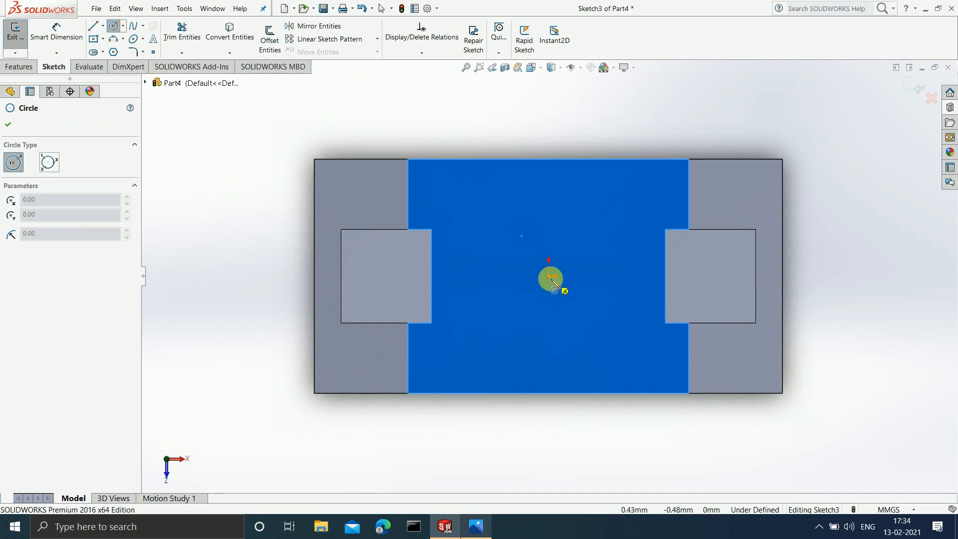
pyautogui.moveTo(549, 277); pyautogui.dragTo(579, 337)
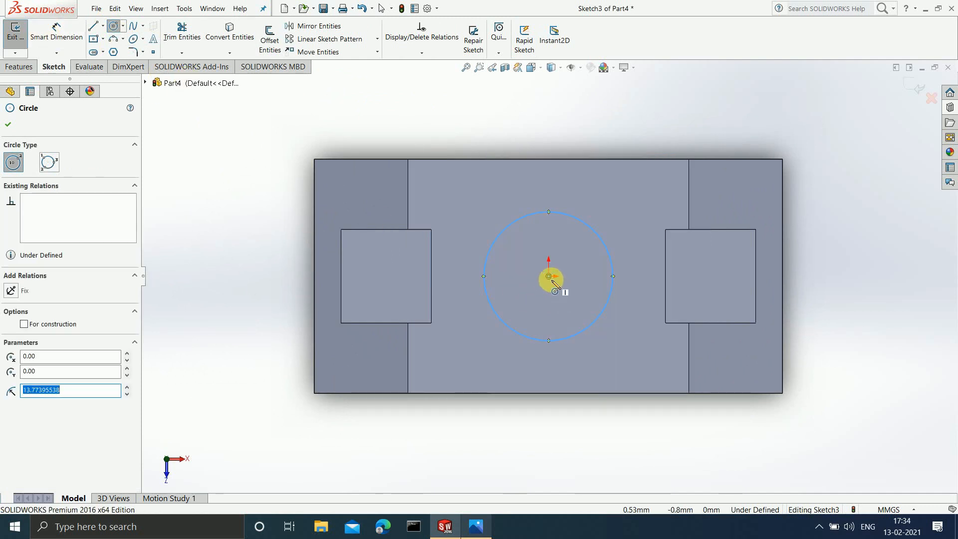
pyautogui.moveTo(549, 276); pyautogui.dragTo(584, 360)
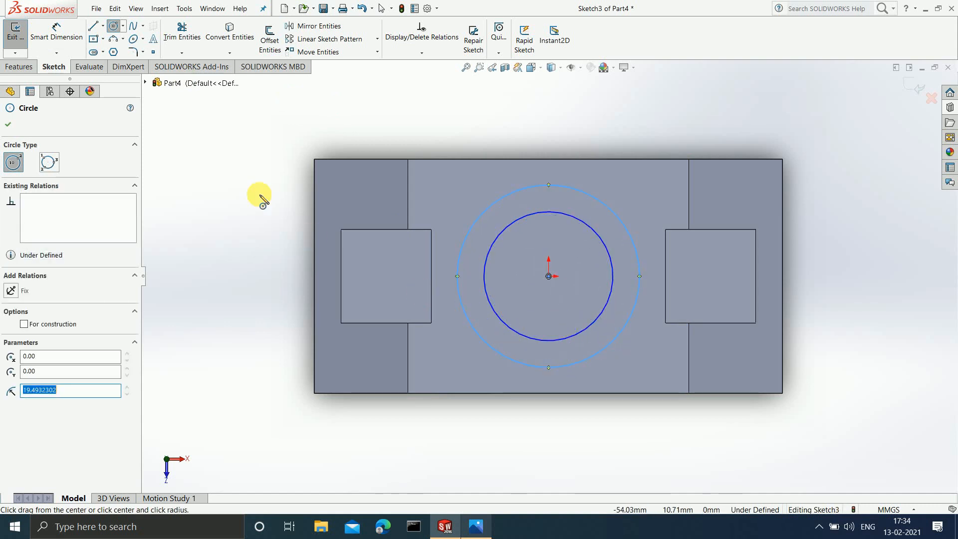
# Step: Dimension the outer circle's diameter and set it to 40 mm, as given in the reference drawing
pyautogui.click(56, 31)
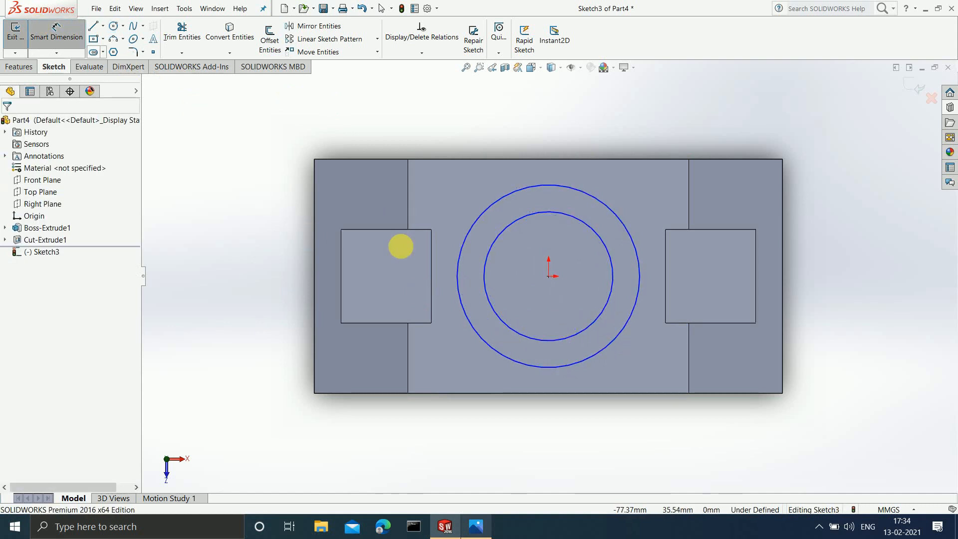
pyautogui.click(581, 368)
pyautogui.click(572, 434)
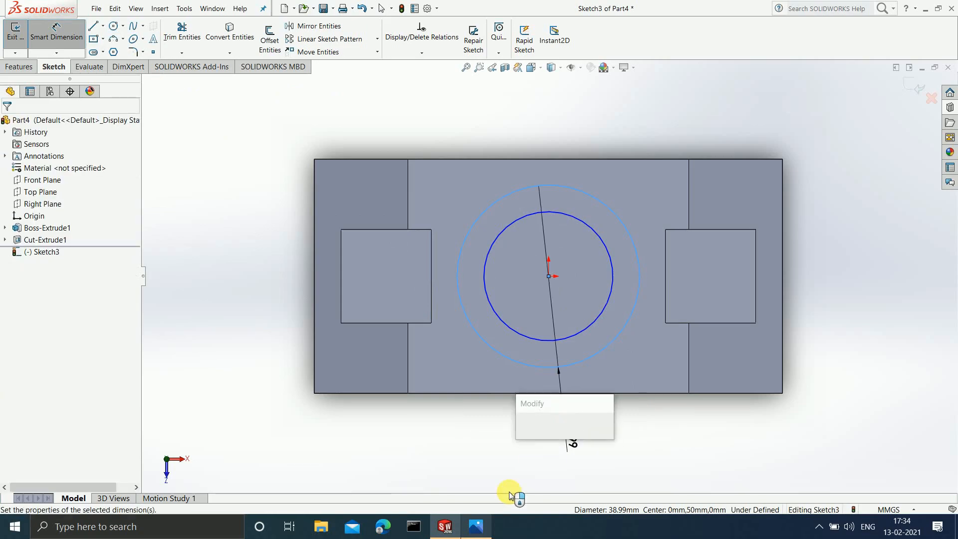
pyautogui.click(480, 525)
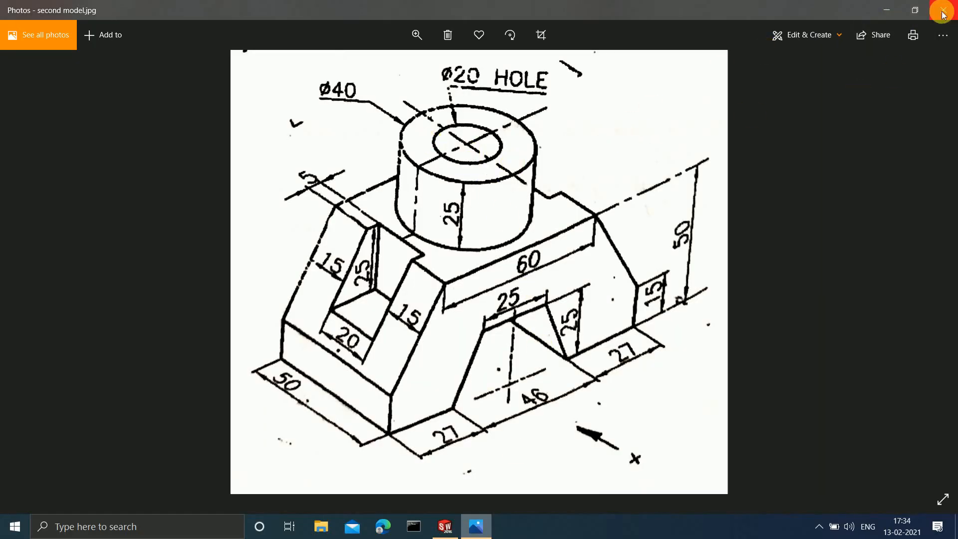
pyautogui.click(887, 11)
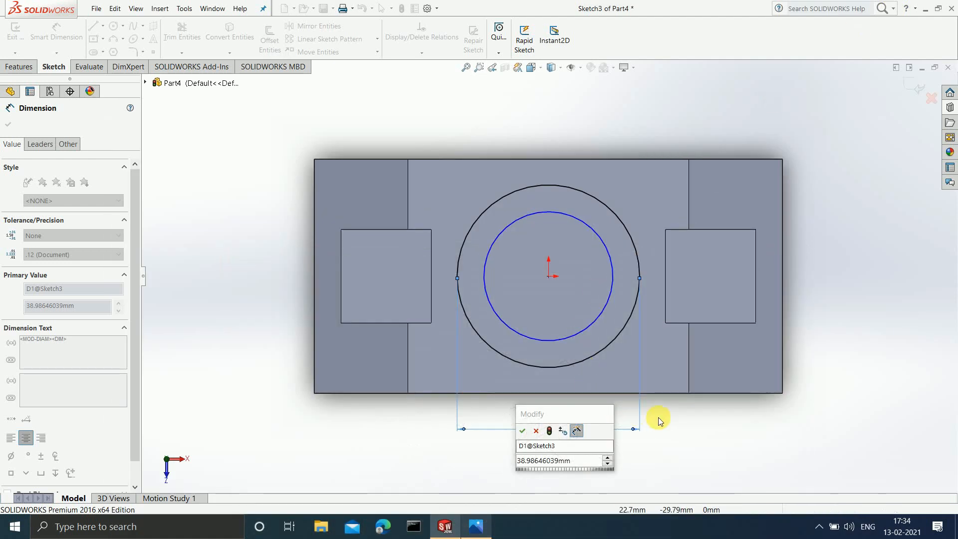
pyautogui.click(576, 458)
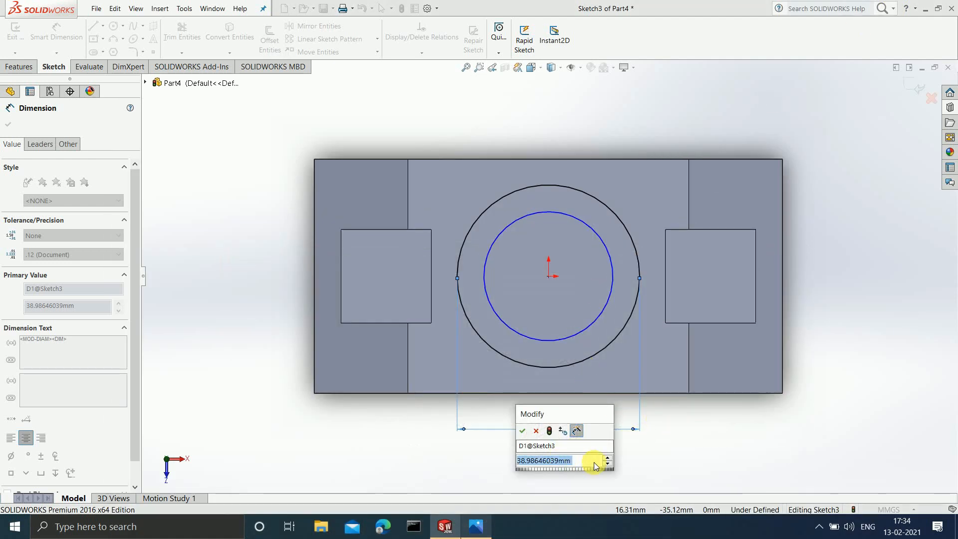
pyautogui.write('40')
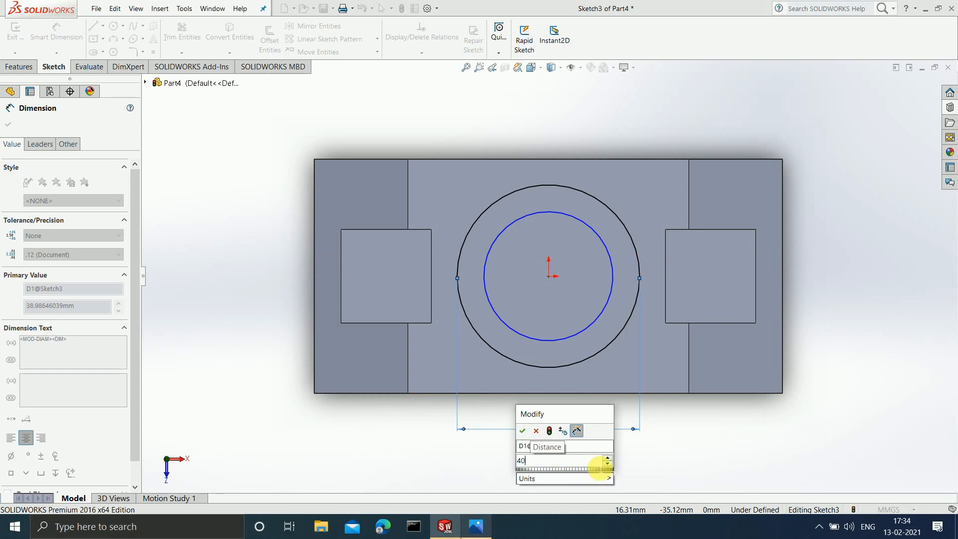
pyautogui.press('Return')
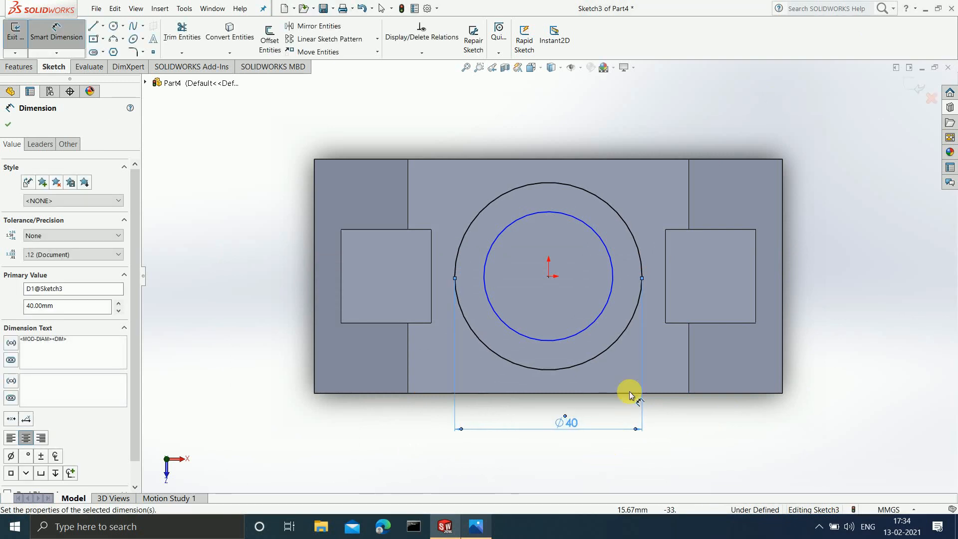
# Step: Dimension the inner circle's diameter and set it to 20 mm
pyautogui.click(569, 338)
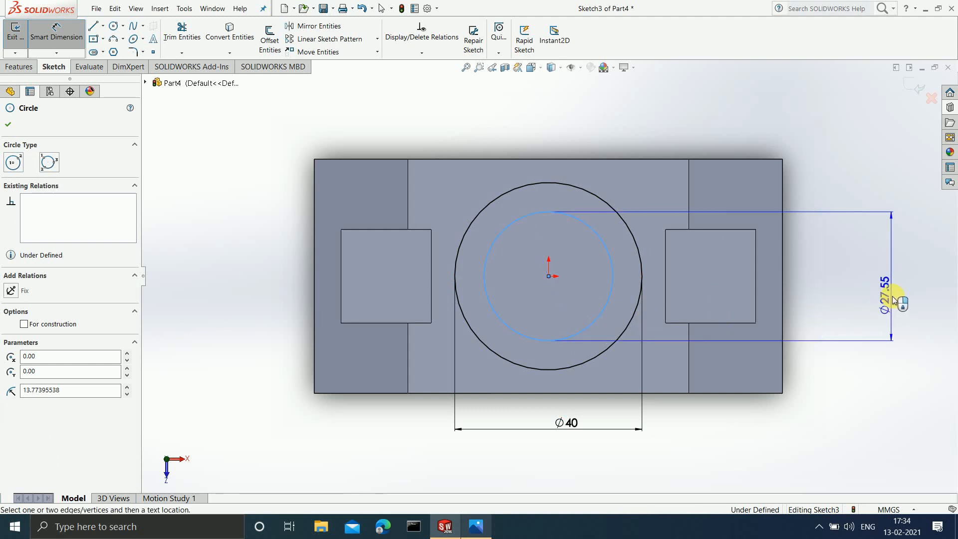
pyautogui.click(883, 288)
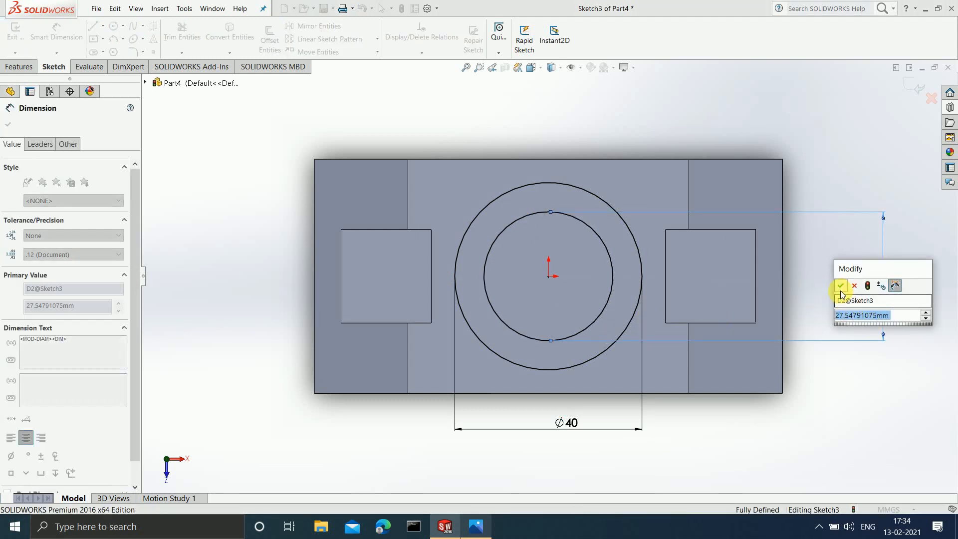
pyautogui.write('20')
pyautogui.press('Return')
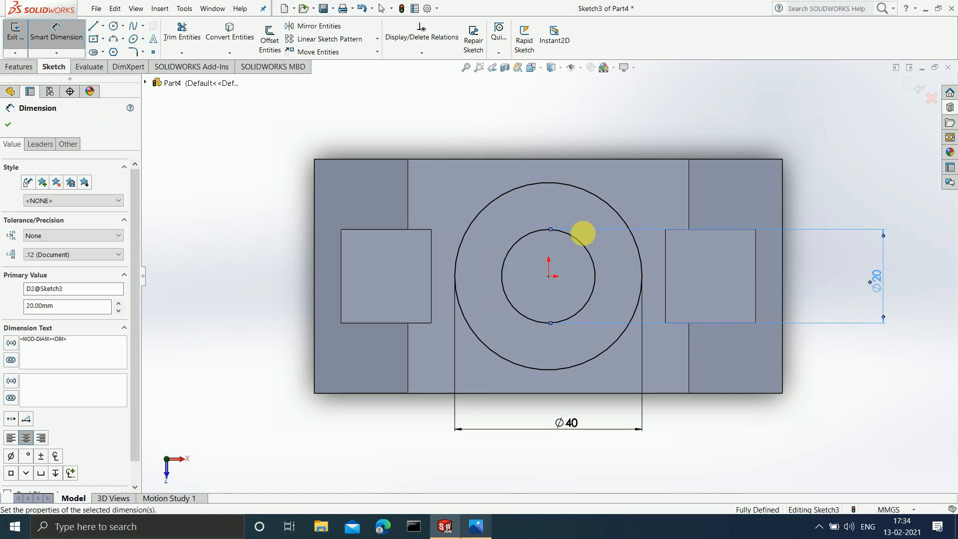
pyautogui.scroll(2, 862, 351)
pyautogui.scroll(-1, 773, 378)
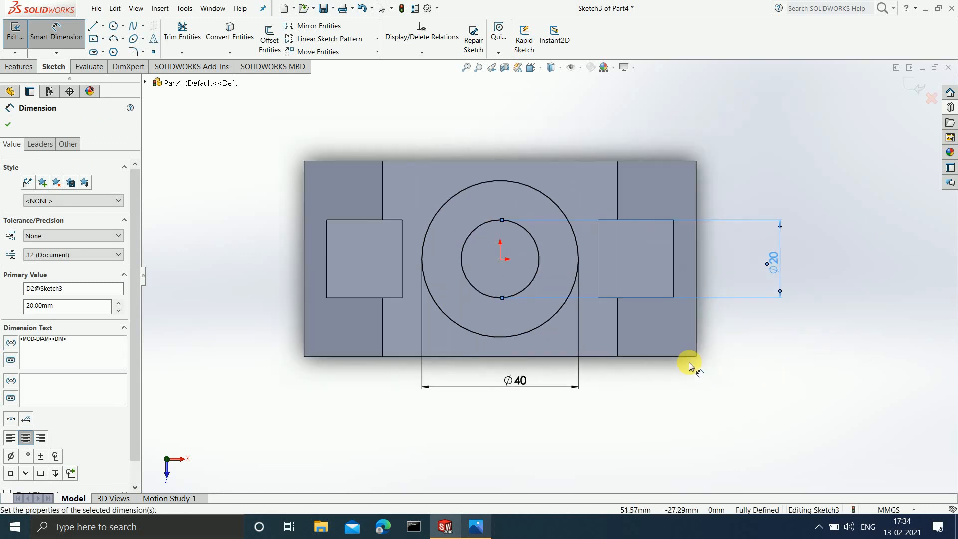
pyautogui.scroll(-1, 521, 265)
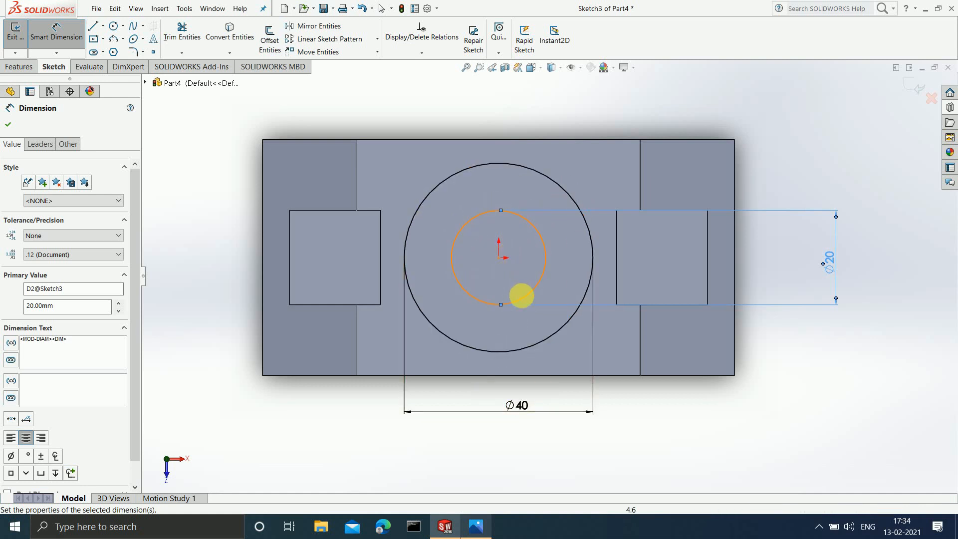
# Step: Check the boss height in the reference drawing, close the sketch and extrude the ring profile as a Blind boss 25 mm deep
pyautogui.click(470, 523)
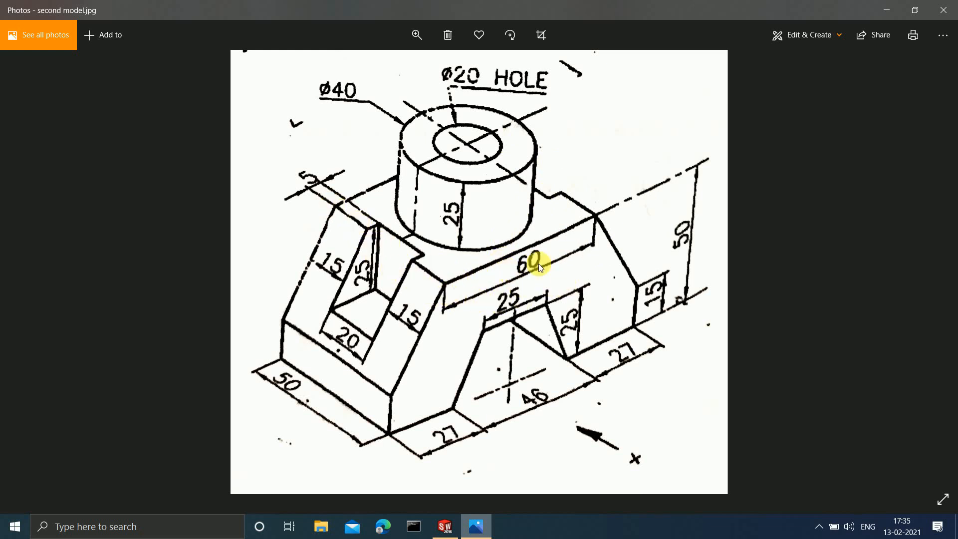
pyautogui.click(881, 17)
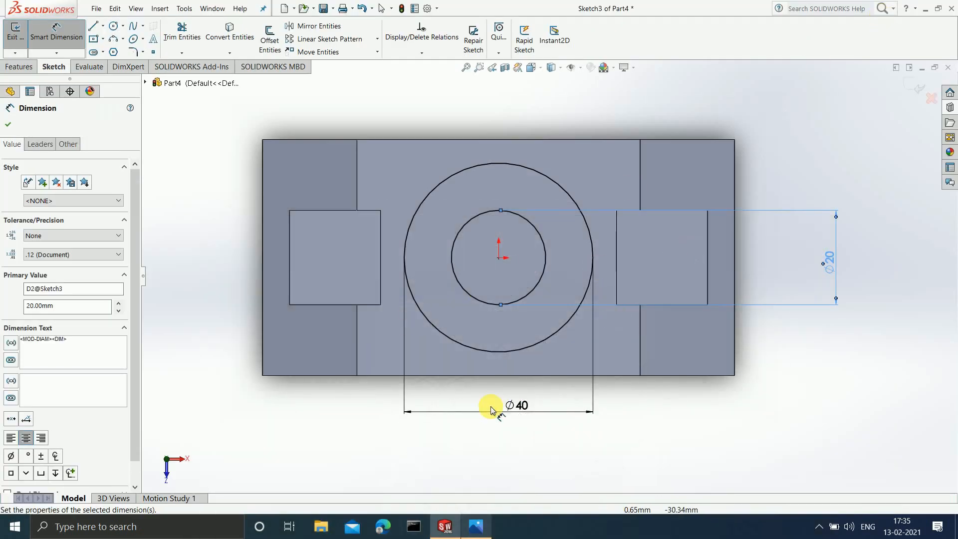
pyautogui.click(476, 527)
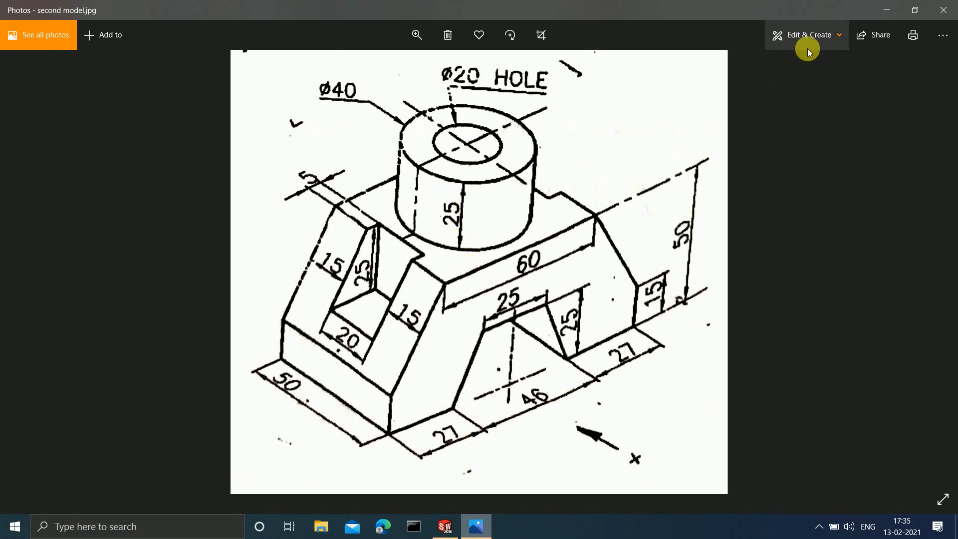
pyautogui.click(885, 9)
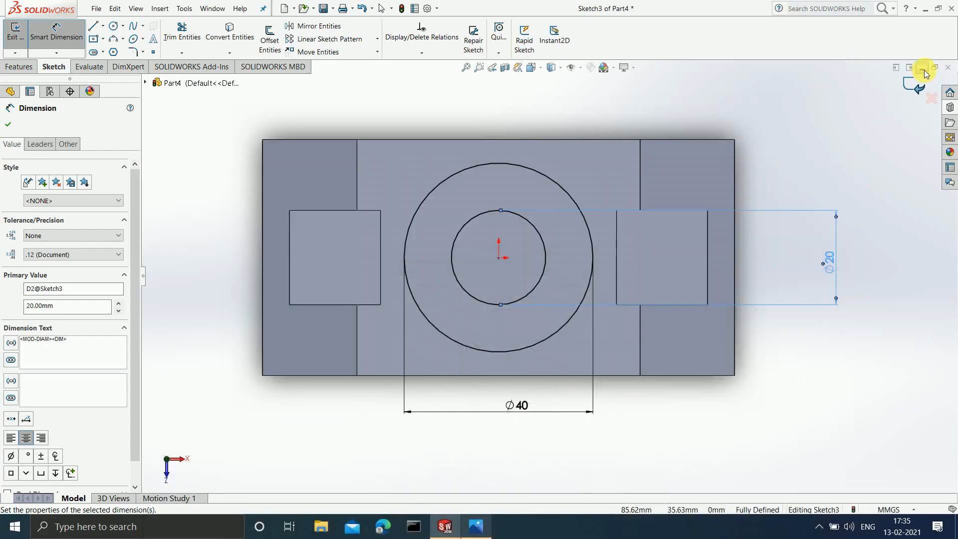
pyautogui.click(917, 85)
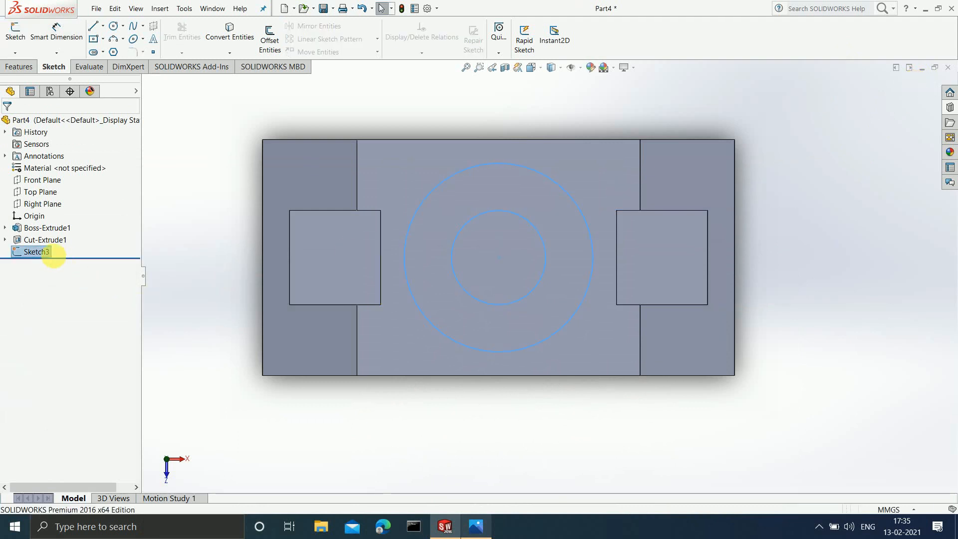
pyautogui.click(19, 66)
pyautogui.click(21, 40)
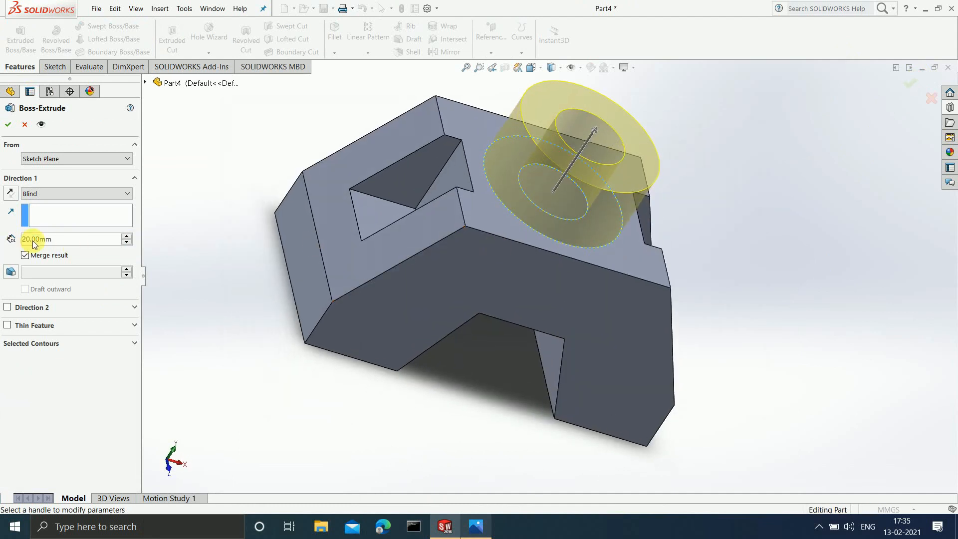
pyautogui.click(54, 240)
pyautogui.write('25')
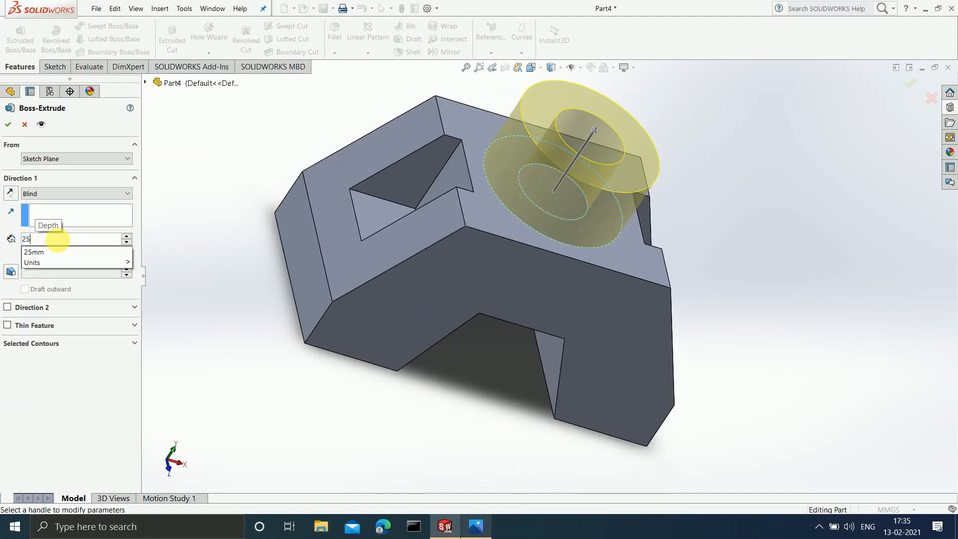
pyautogui.press('Return')
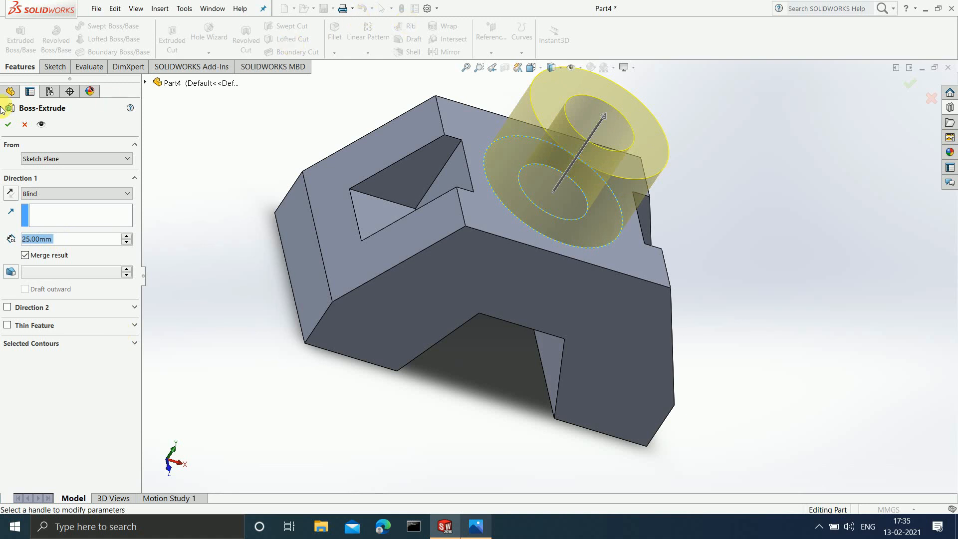
pyautogui.click(9, 126)
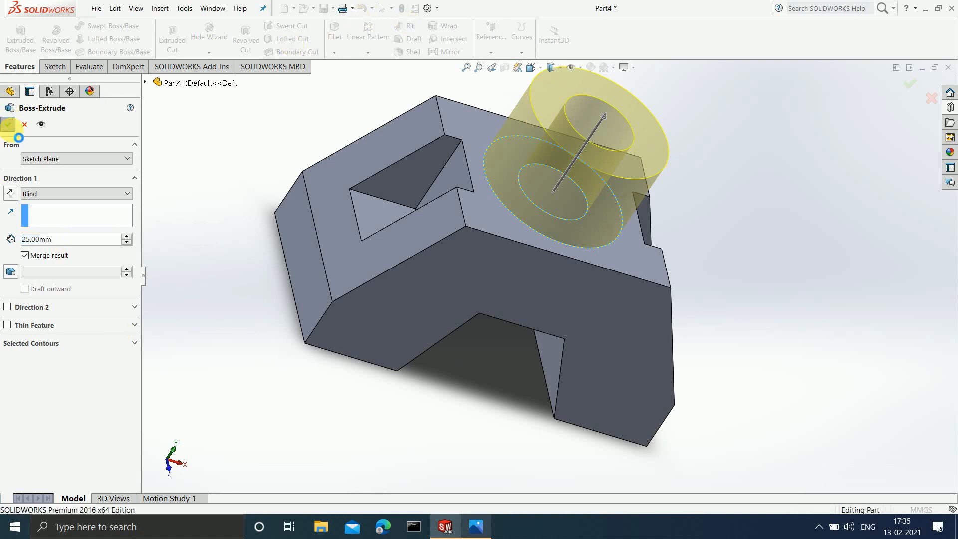
# Step: Examine the extruded cylindrical boss and compare the model with the bracket's reference drawing
pyautogui.scroll(3, 546, 138)
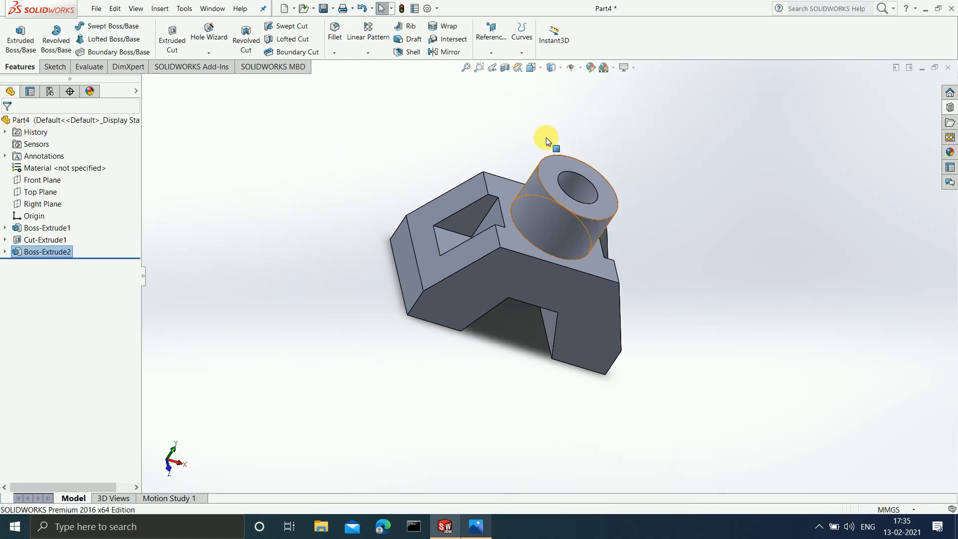
pyautogui.scroll(-2, 546, 136)
pyautogui.moveTo(745, 367); pyautogui.dragTo(737, 398, button='middle')
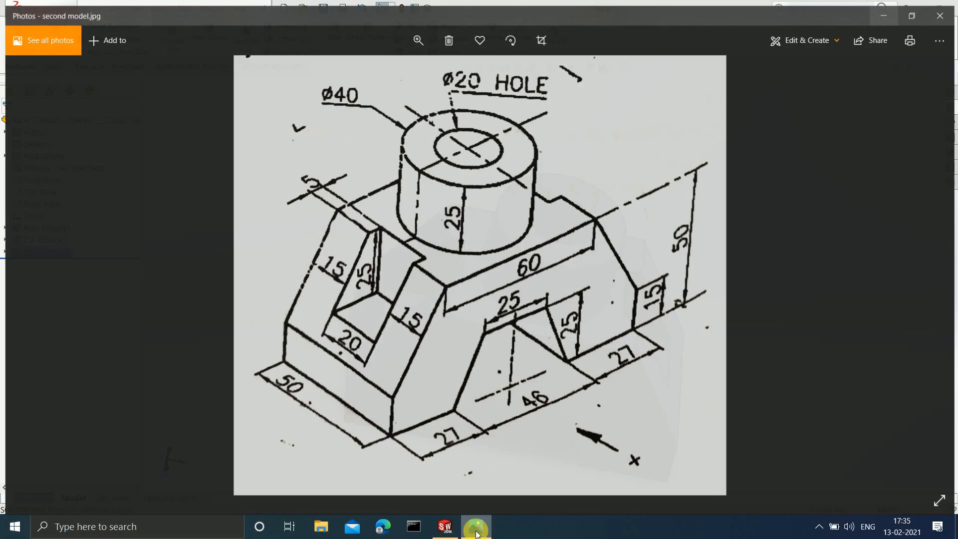
pyautogui.click(476, 526)
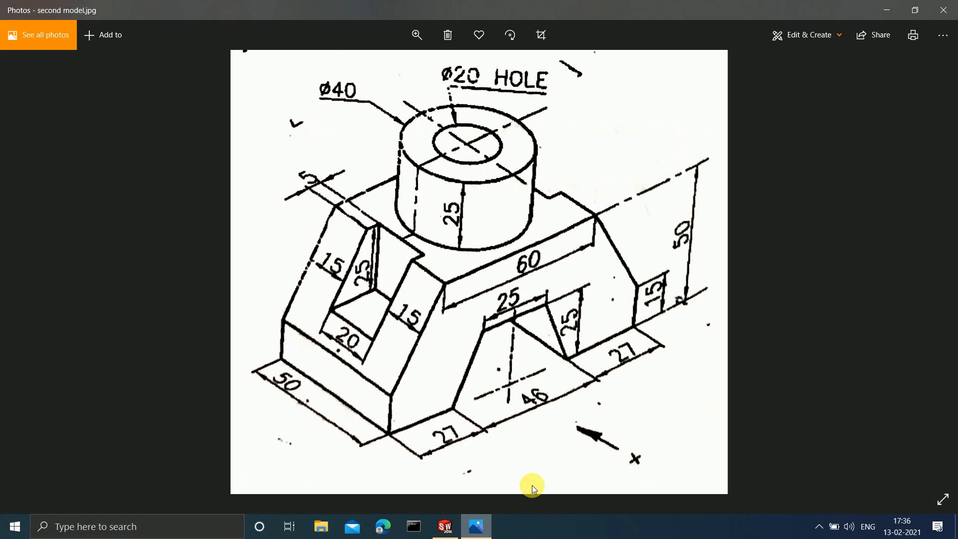
pyautogui.scroll(1, 718, 338)
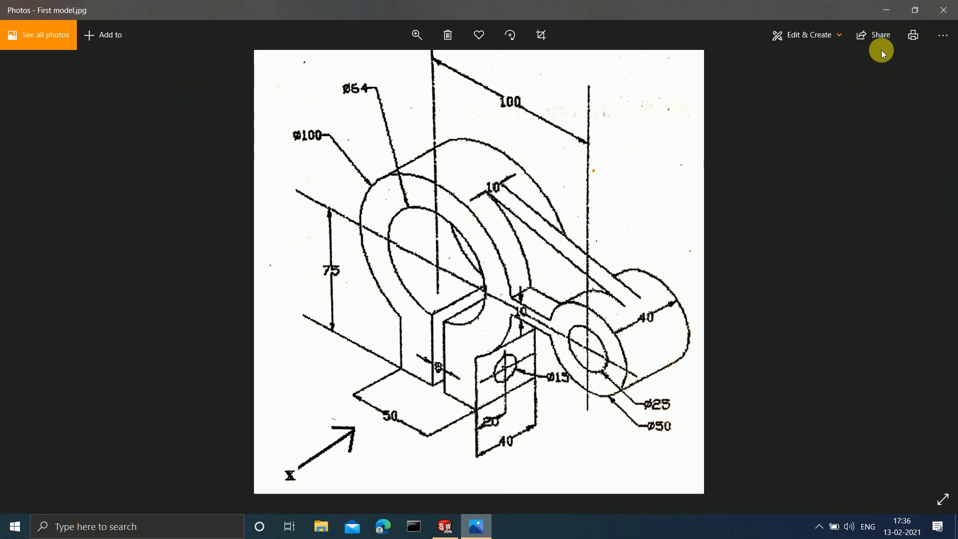
pyautogui.click(26, 275)
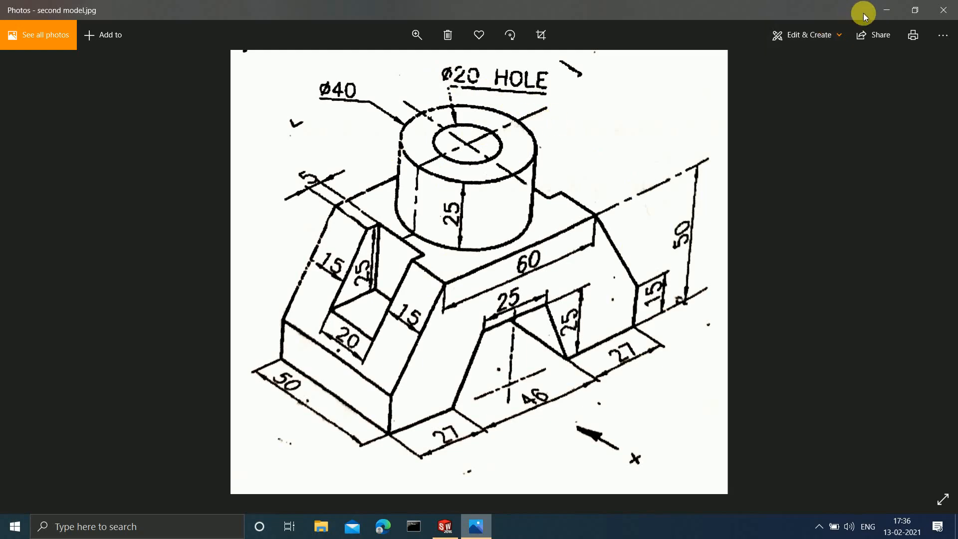
pyautogui.click(878, 10)
# Step: Select the body's flat face enclosed by the cylindrical boss and examine the hole region from above and from the side
pyautogui.moveTo(669, 140); pyautogui.dragTo(606, 295, button='middle')
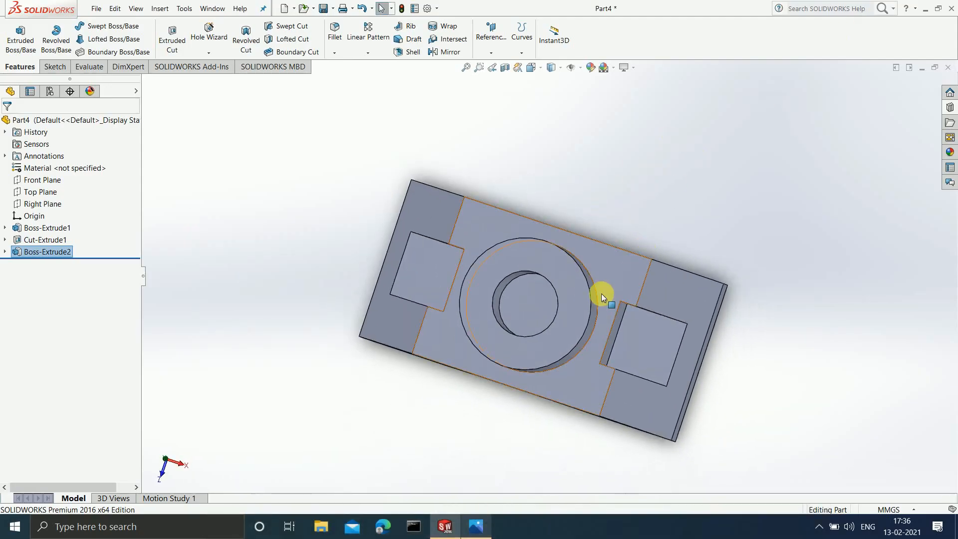
pyautogui.click(521, 301)
pyautogui.scroll(2, 595, 313)
pyautogui.scroll(-2, 542, 313)
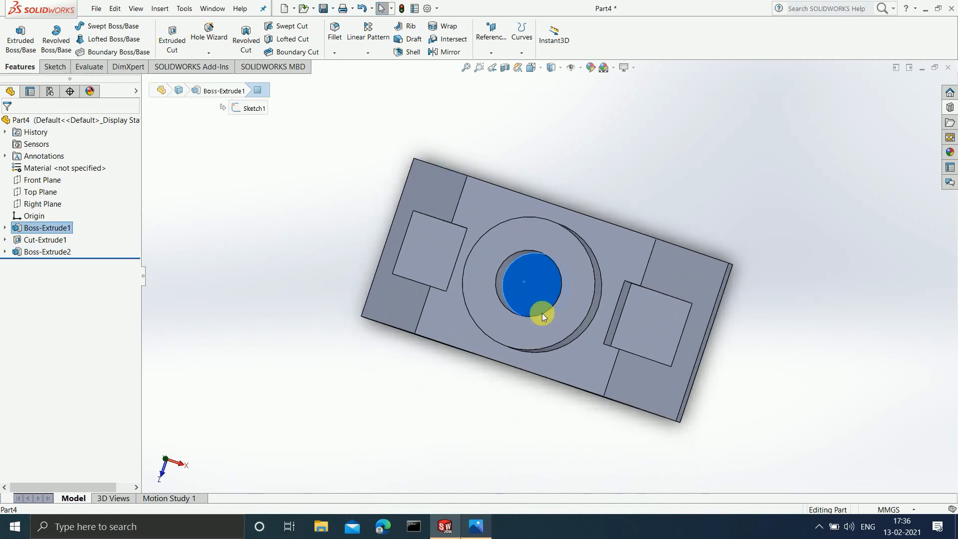
pyautogui.scroll(-4, 542, 315)
pyautogui.scroll(-2, 540, 403)
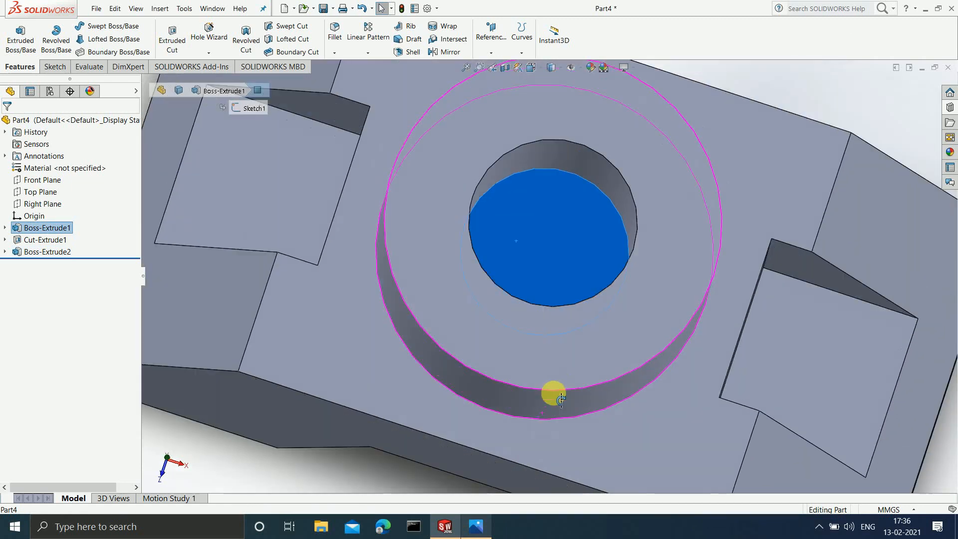
pyautogui.moveTo(561, 399); pyautogui.dragTo(545, 364, button='middle')
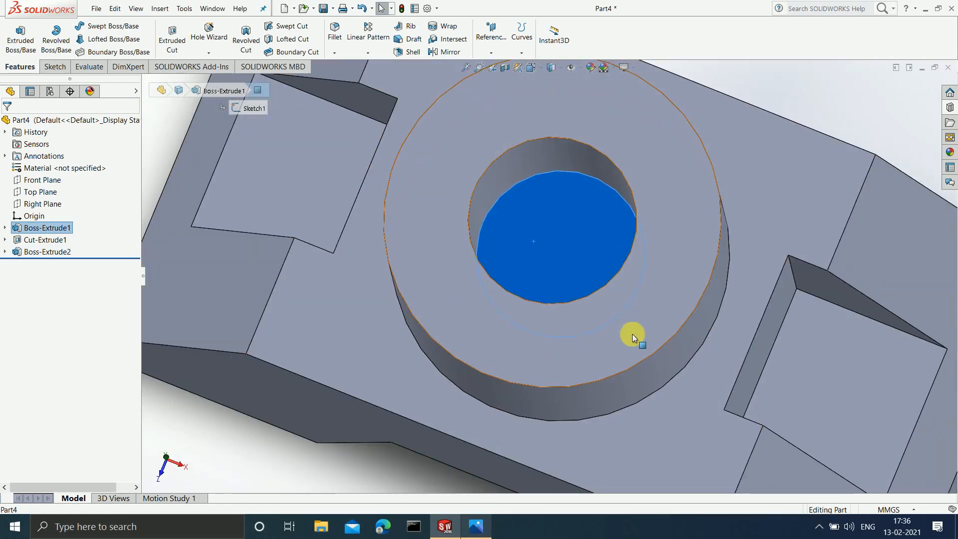
pyautogui.scroll(6, 633, 344)
pyautogui.moveTo(605, 293); pyautogui.dragTo(603, 189, button='middle')
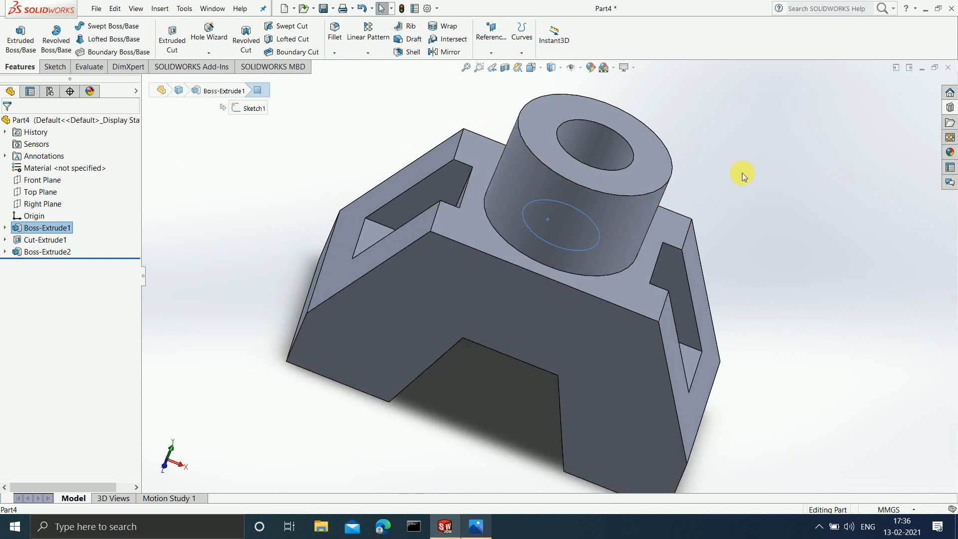
pyautogui.scroll(3, 724, 169)
pyautogui.moveTo(704, 163); pyautogui.dragTo(535, 349, button='middle')
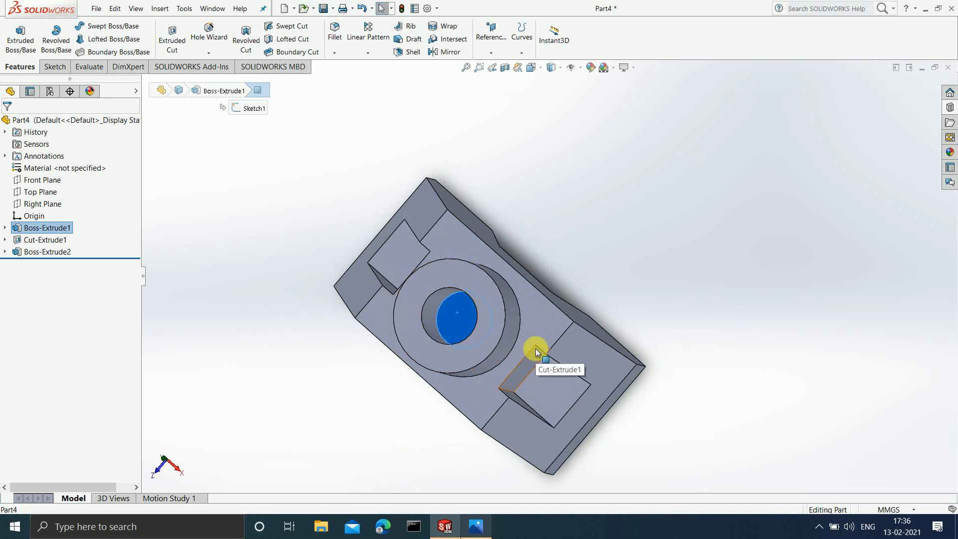
# Step: Sketch a circle of 10 mm radius on the selected face, centred on the origin and matching the boss's inner edge
pyautogui.hotkey('ctrl', '5')
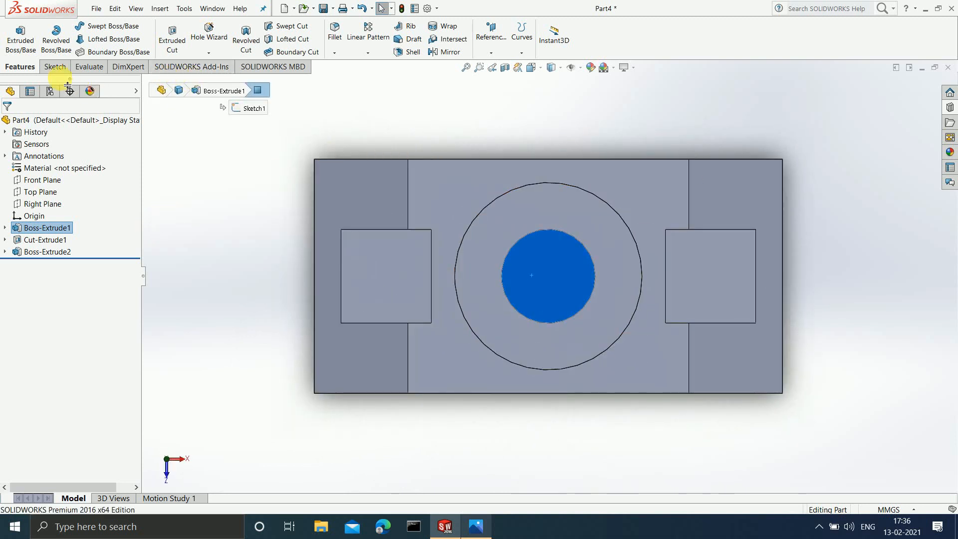
pyautogui.click(56, 67)
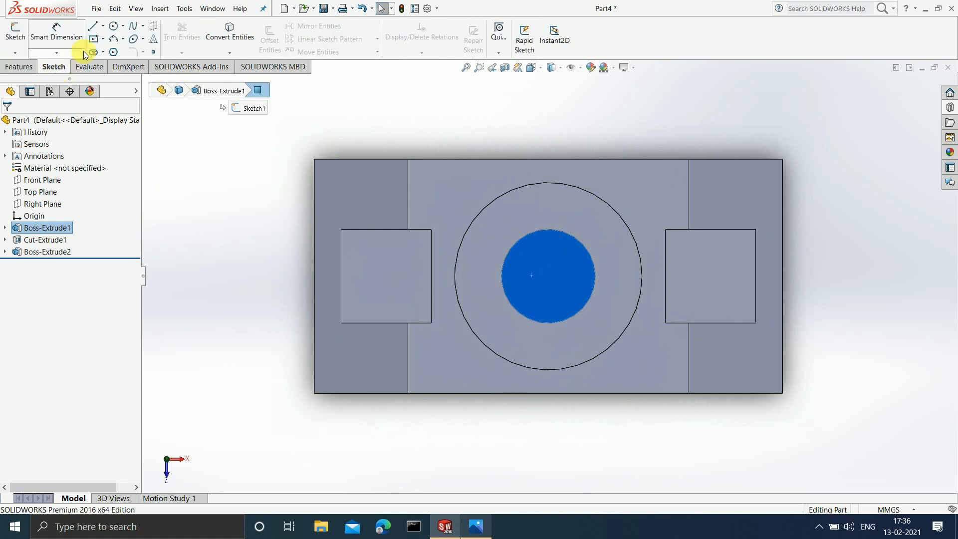
pyautogui.click(114, 26)
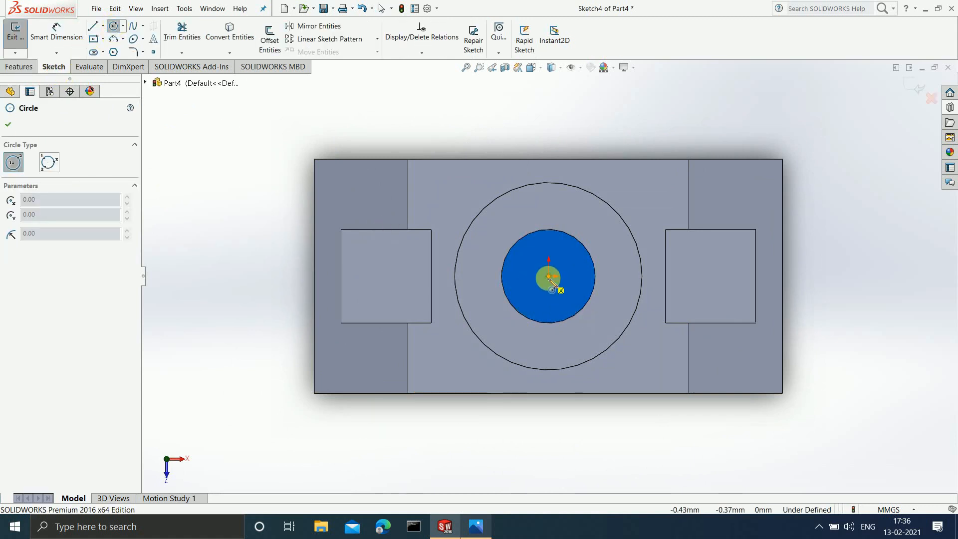
pyautogui.click(549, 276)
pyautogui.click(574, 313)
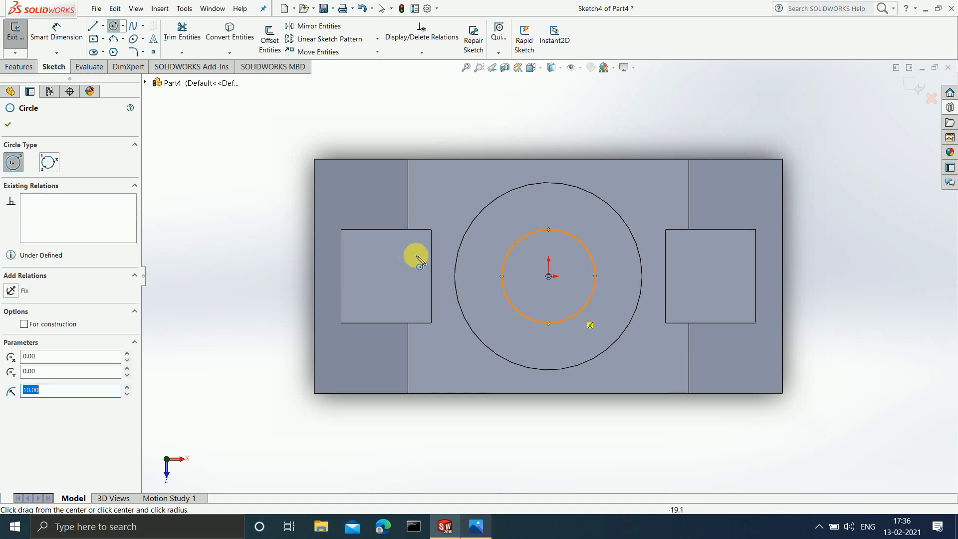
# Step: Dimension the circle's diameter at 20 mm and close the sketch
pyautogui.click(56, 31)
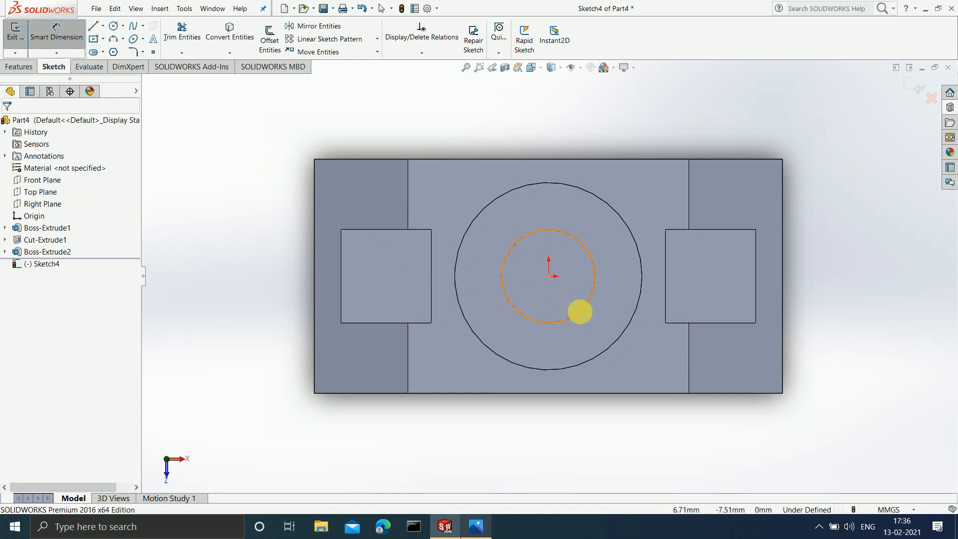
pyautogui.click(579, 312)
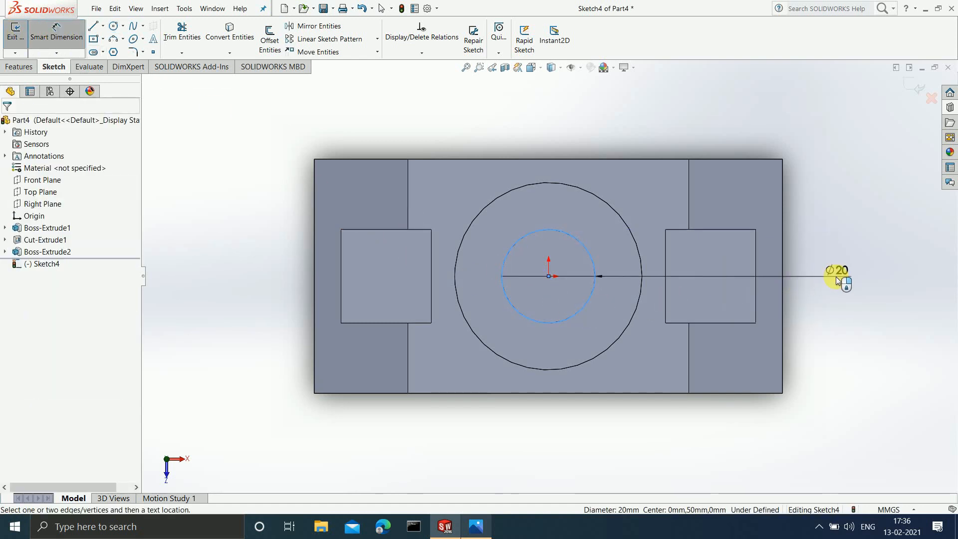
pyautogui.click(837, 277)
pyautogui.click(794, 281)
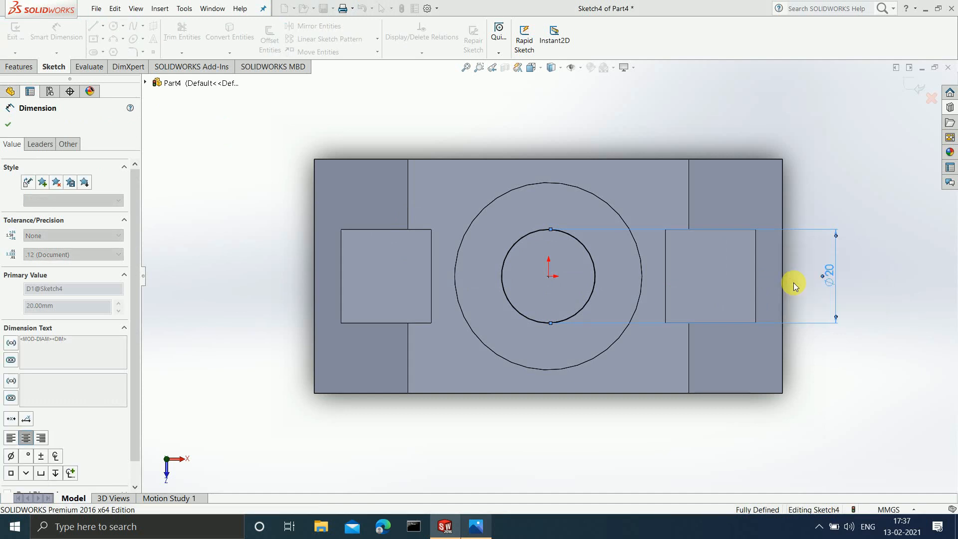
pyautogui.click(904, 85)
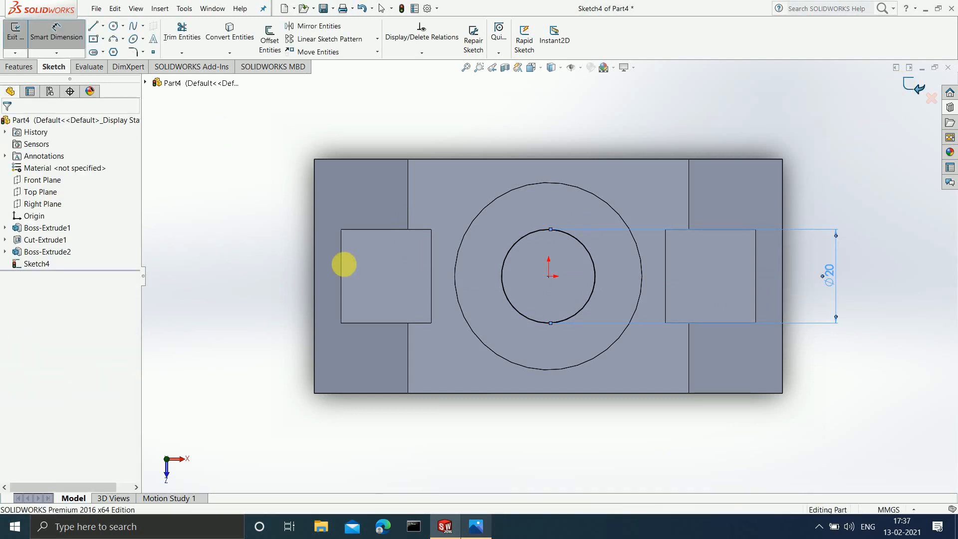
# Step: Cut-extrude the new circle sketch Through All, starting from the sketch plane, to carry the boss's hole down through the body
pyautogui.click(33, 263)
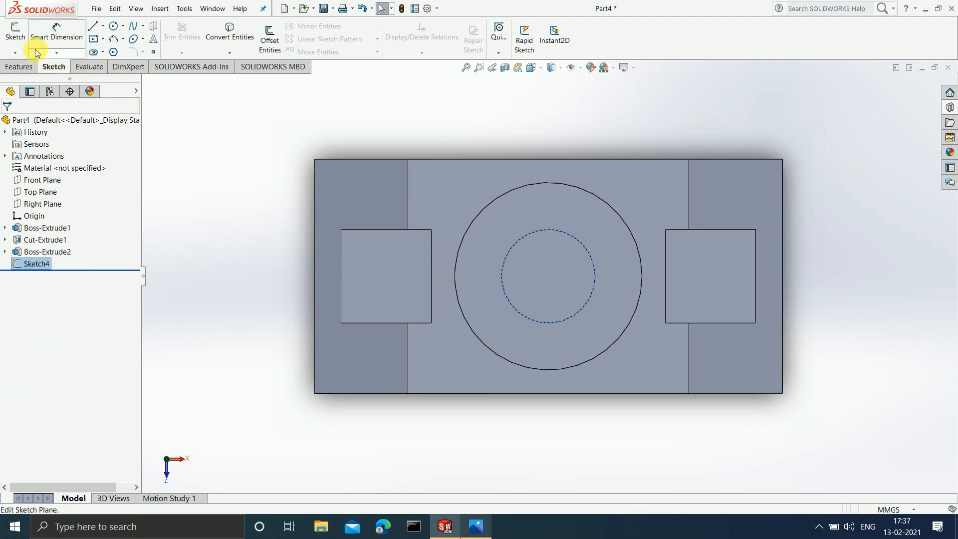
pyautogui.click(14, 68)
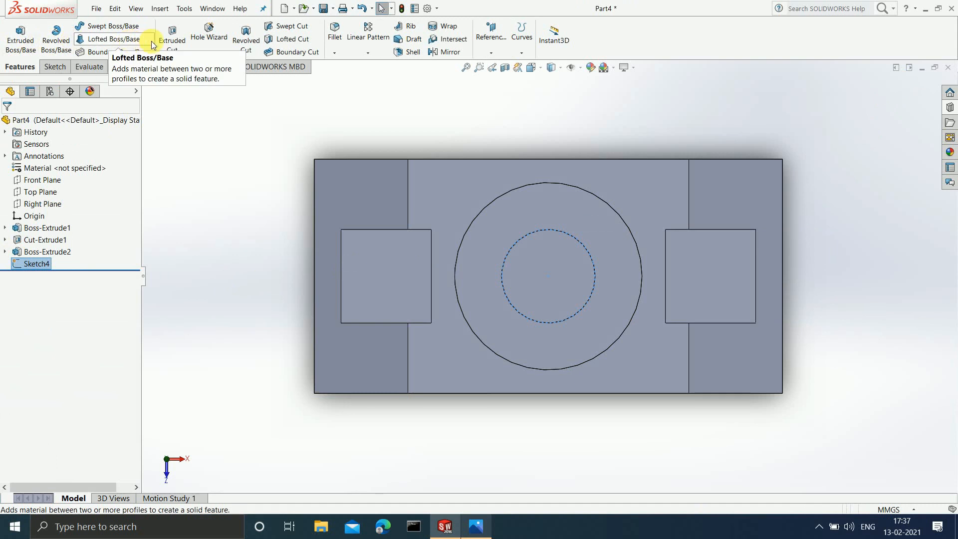
pyautogui.click(183, 40)
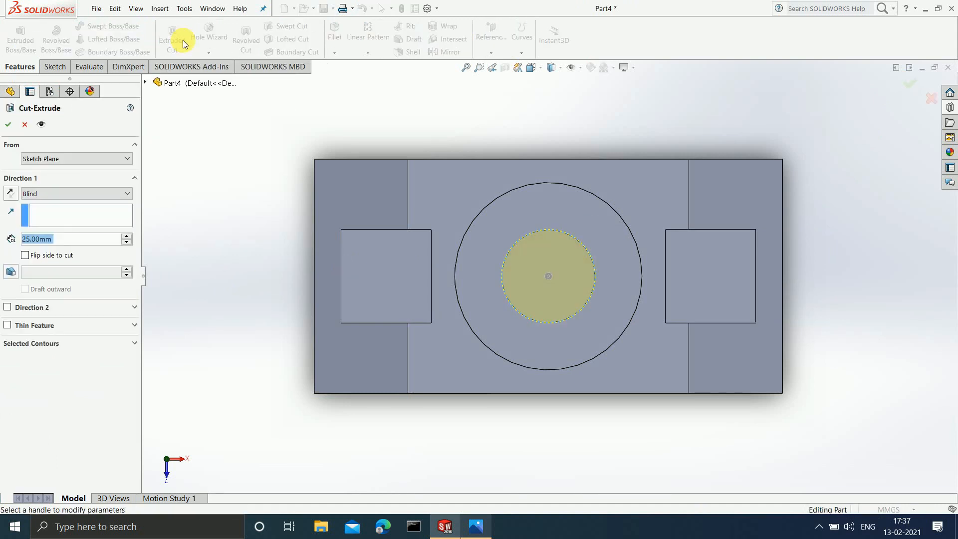
pyautogui.click(119, 158)
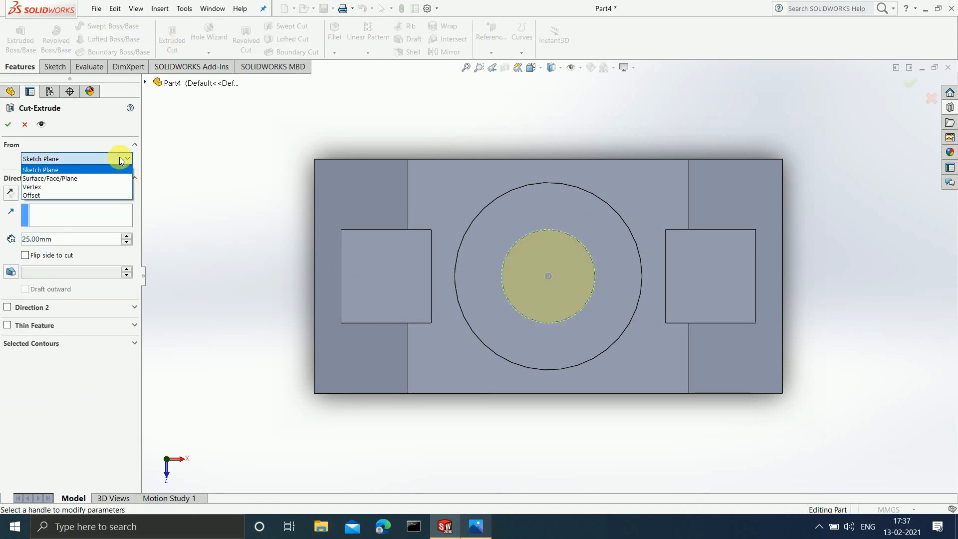
pyautogui.click(127, 156)
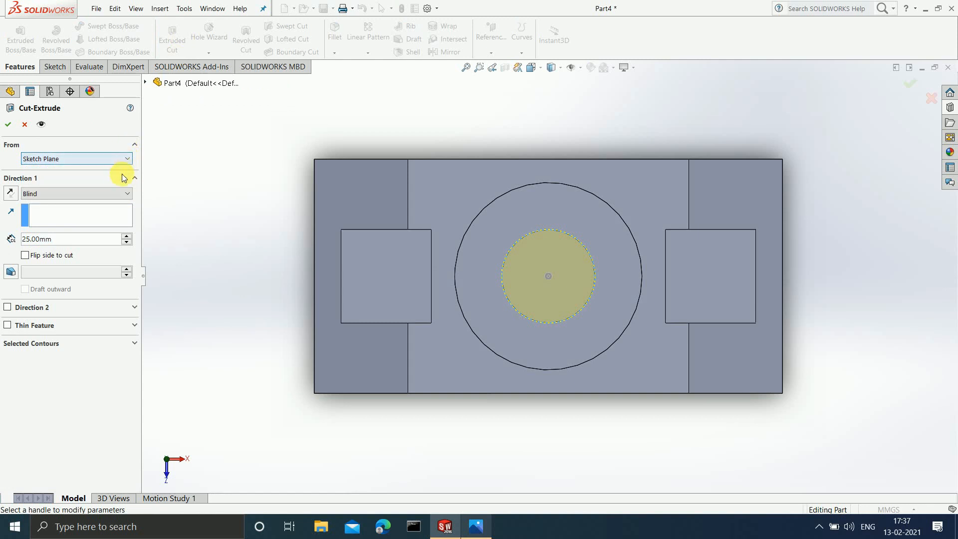
pyautogui.click(121, 193)
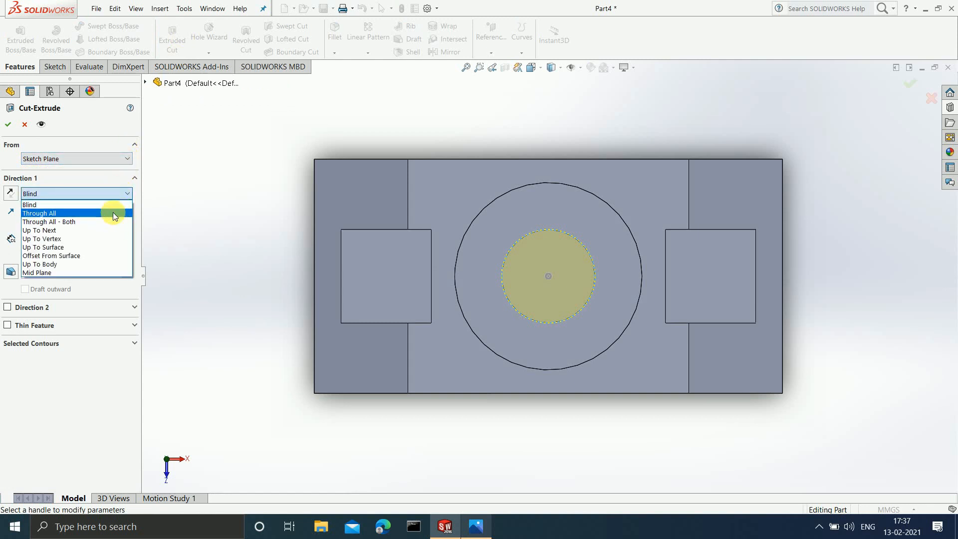
pyautogui.click(113, 214)
pyautogui.moveTo(483, 277); pyautogui.dragTo(597, 179, button='middle')
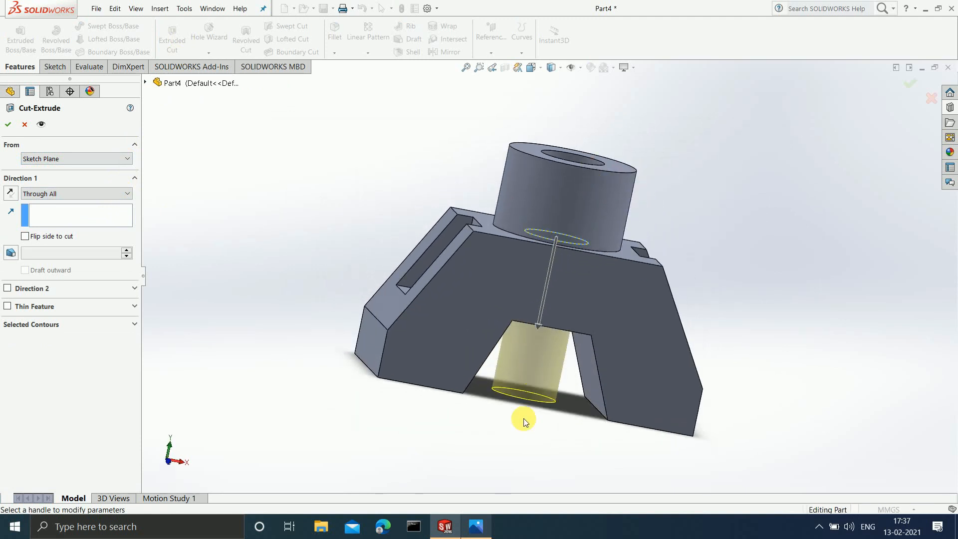
pyautogui.click(905, 88)
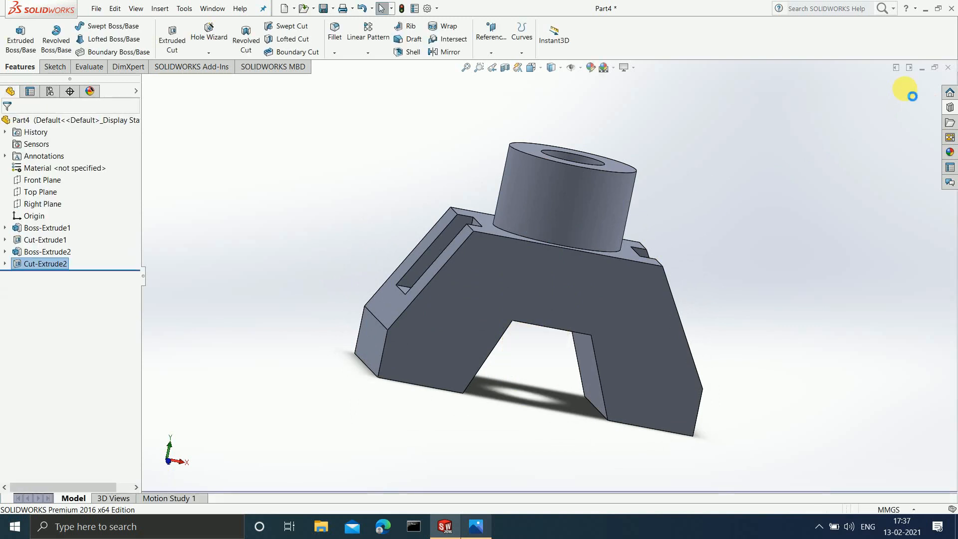
# Step: Examine the bracket with its through hole from several angles and switch to Photos to compare it with the reference drawing
pyautogui.moveTo(713, 141); pyautogui.dragTo(663, 394, button='middle')
pyautogui.moveTo(554, 231); pyautogui.dragTo(577, 331, button='middle')
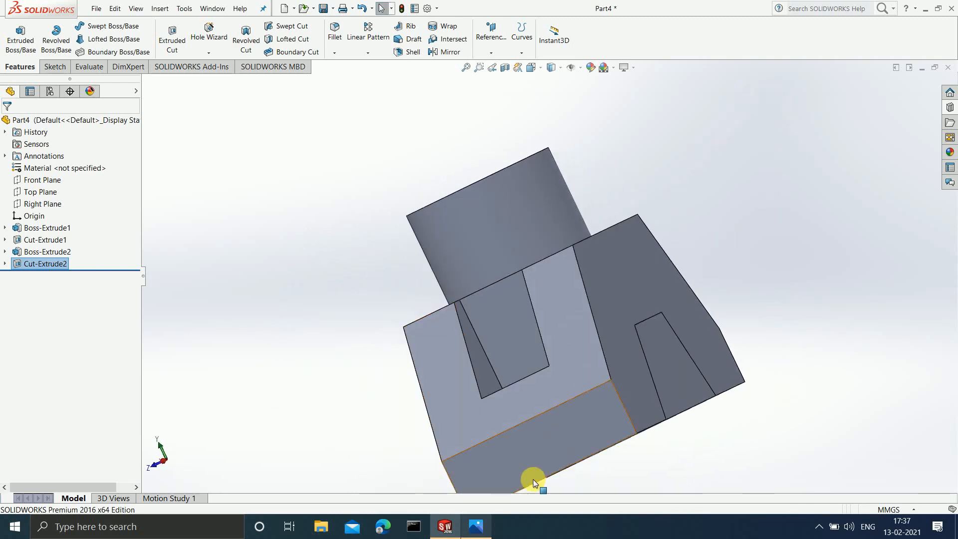
pyautogui.click(458, 528)
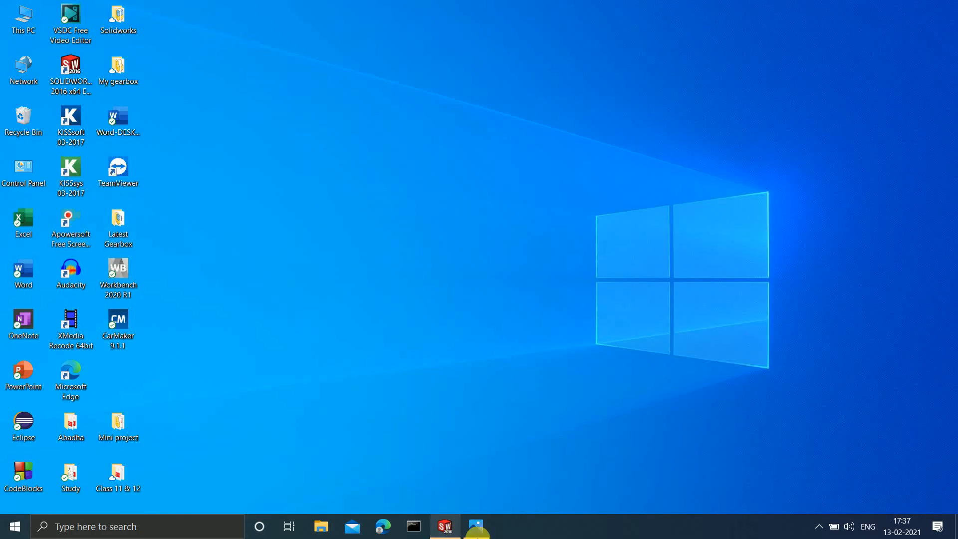
pyautogui.click(476, 527)
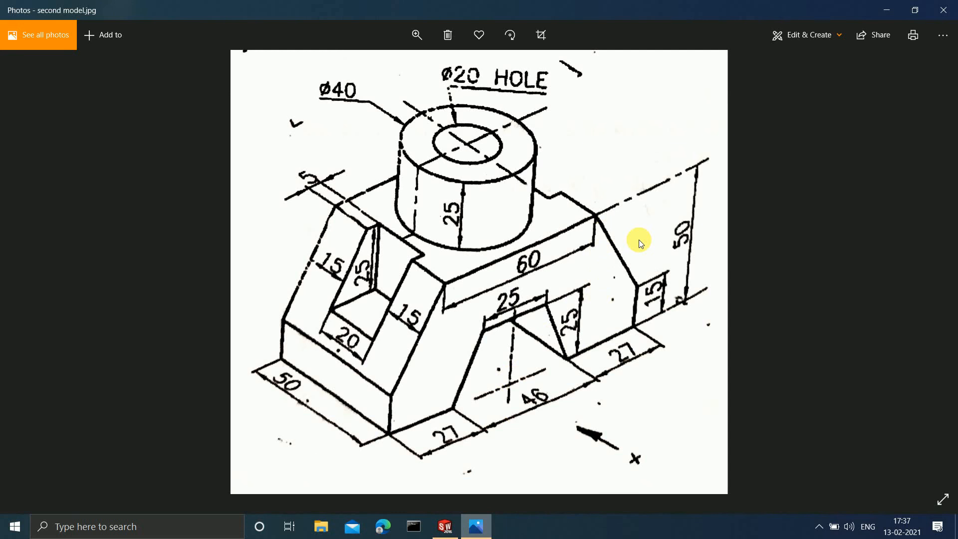
pyautogui.click(822, 527)
pyautogui.rightClick(858, 433)
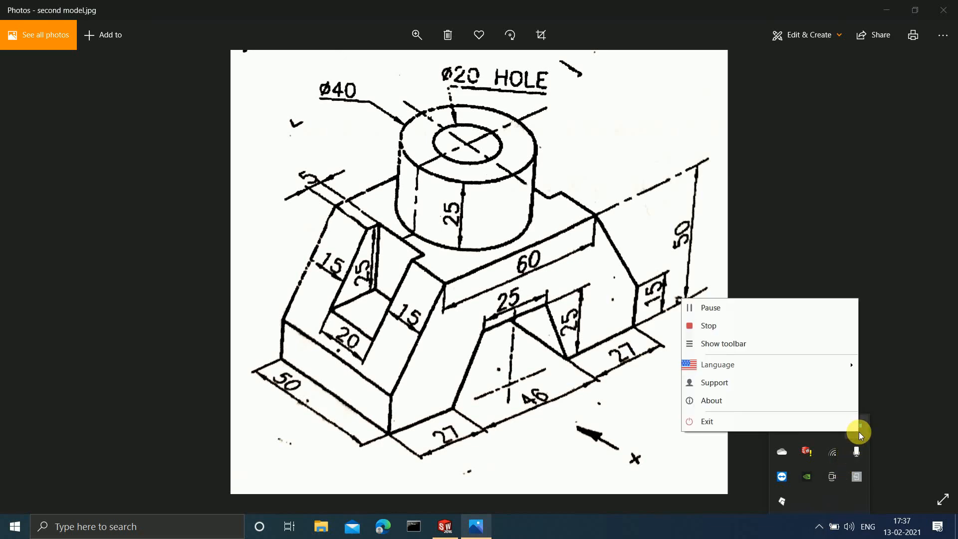